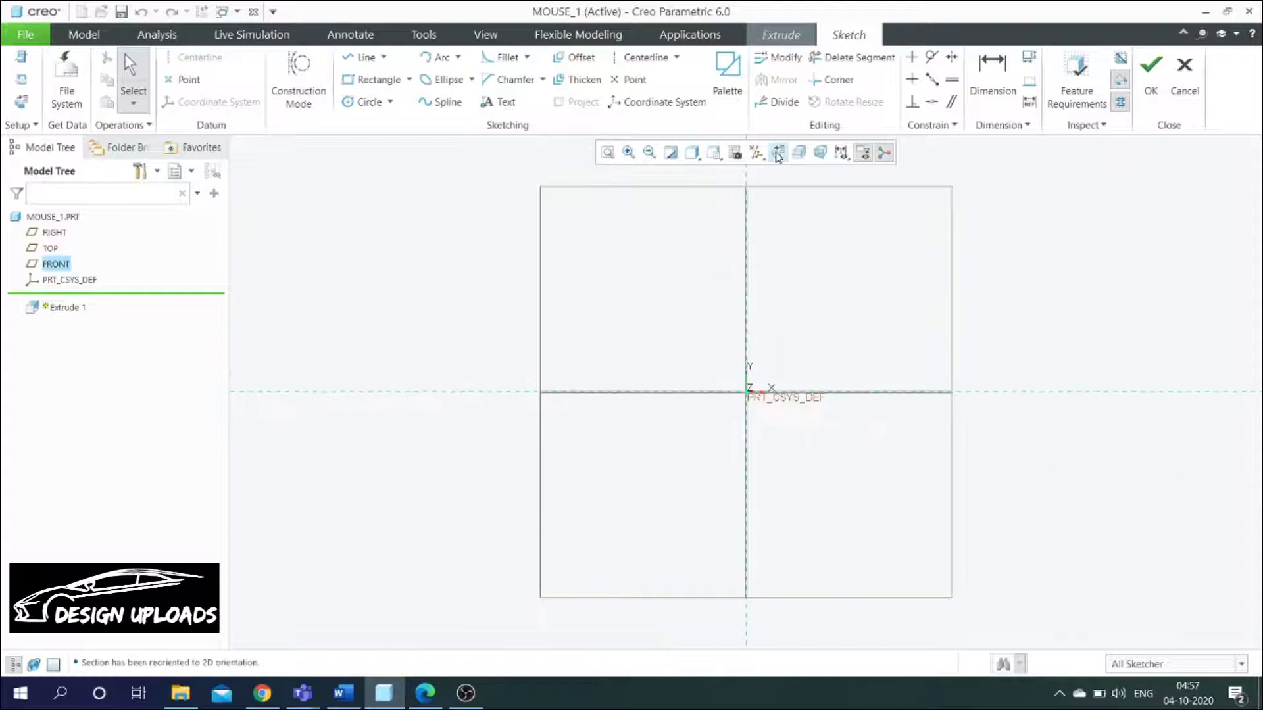
Step: Sketch a three-point arched spline from about 256 left to about 275 right of the vertical axis, its middle point about 136 above the origin
left_click(441, 103)
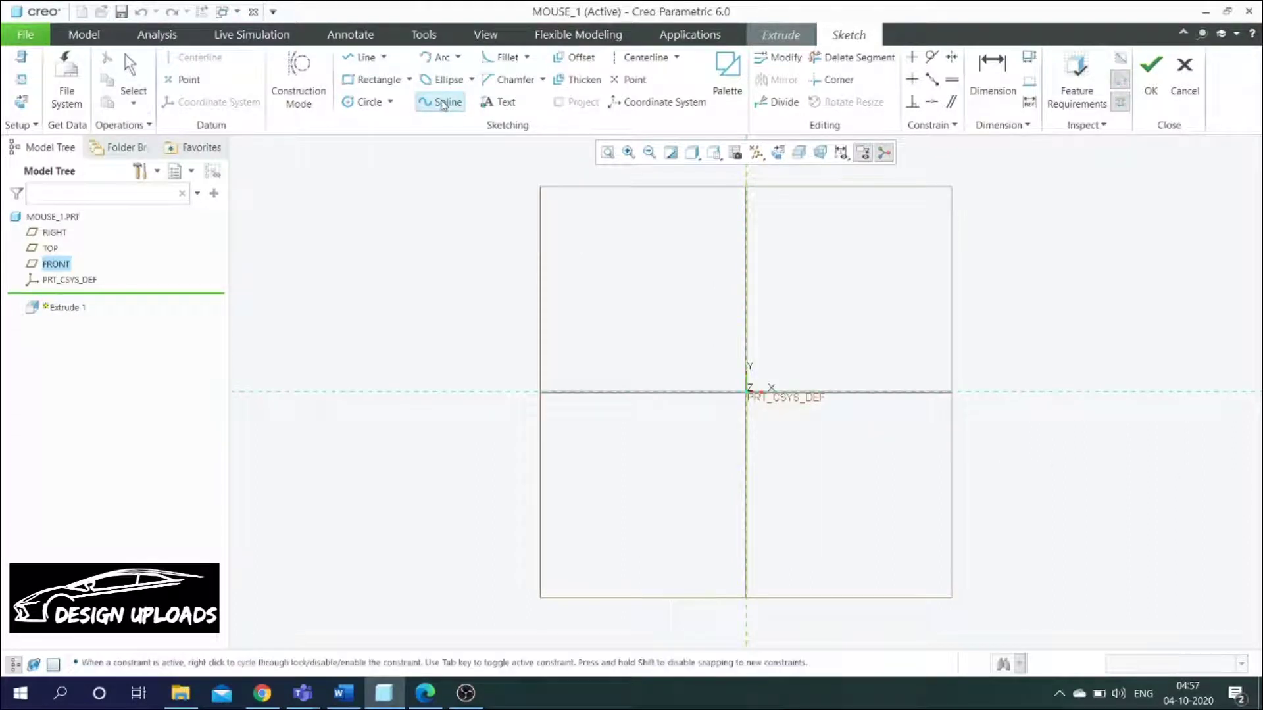
left_click(539, 352)
left_click(745, 282)
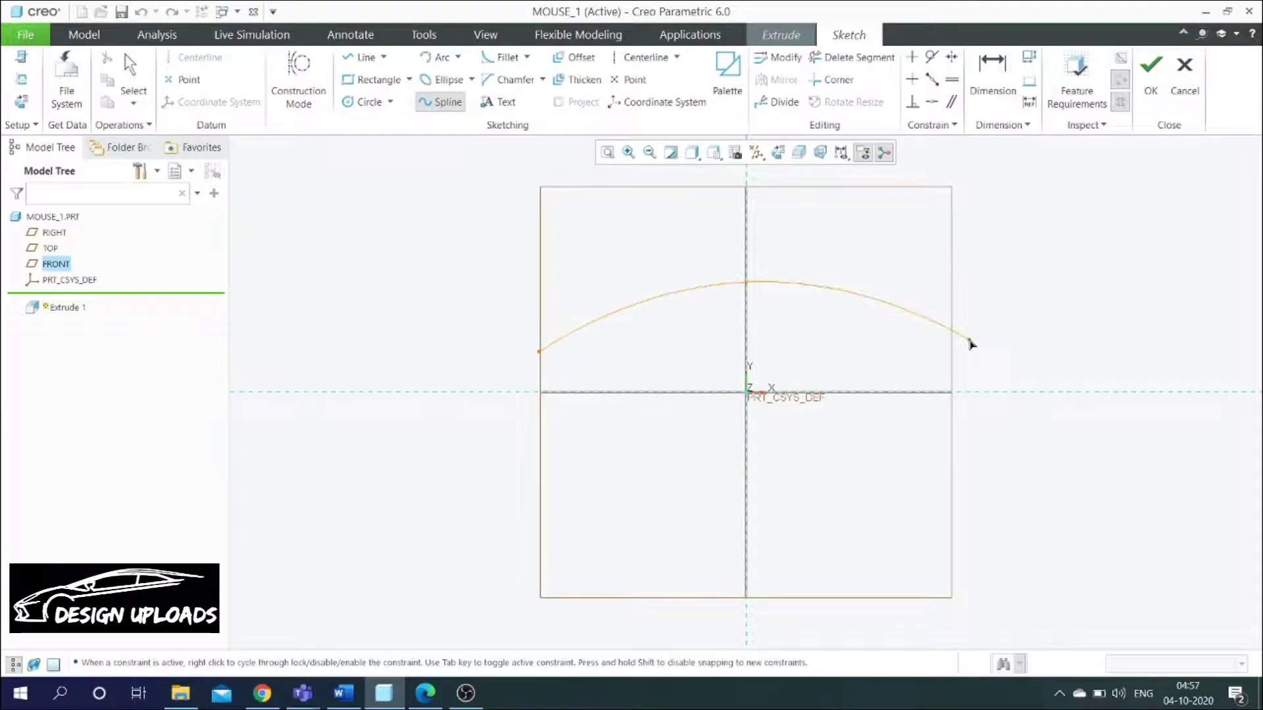
left_click(969, 336)
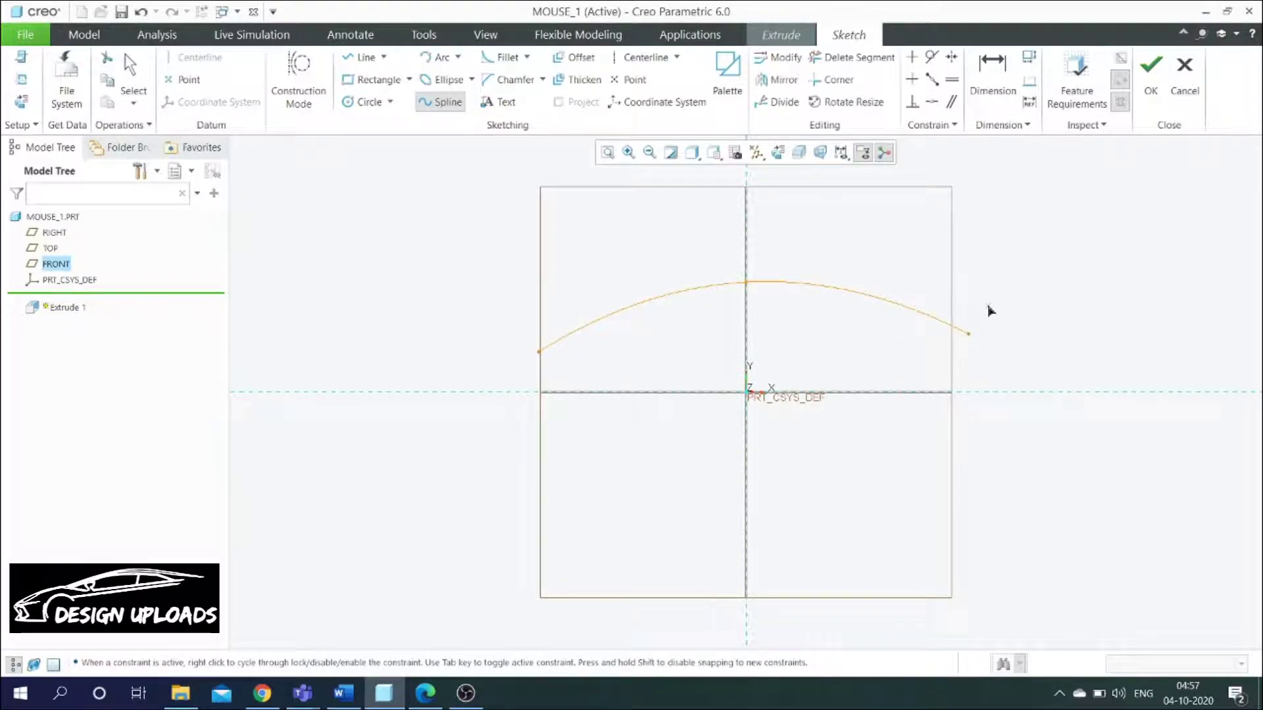
middle_click(987, 310)
middle_click(977, 307)
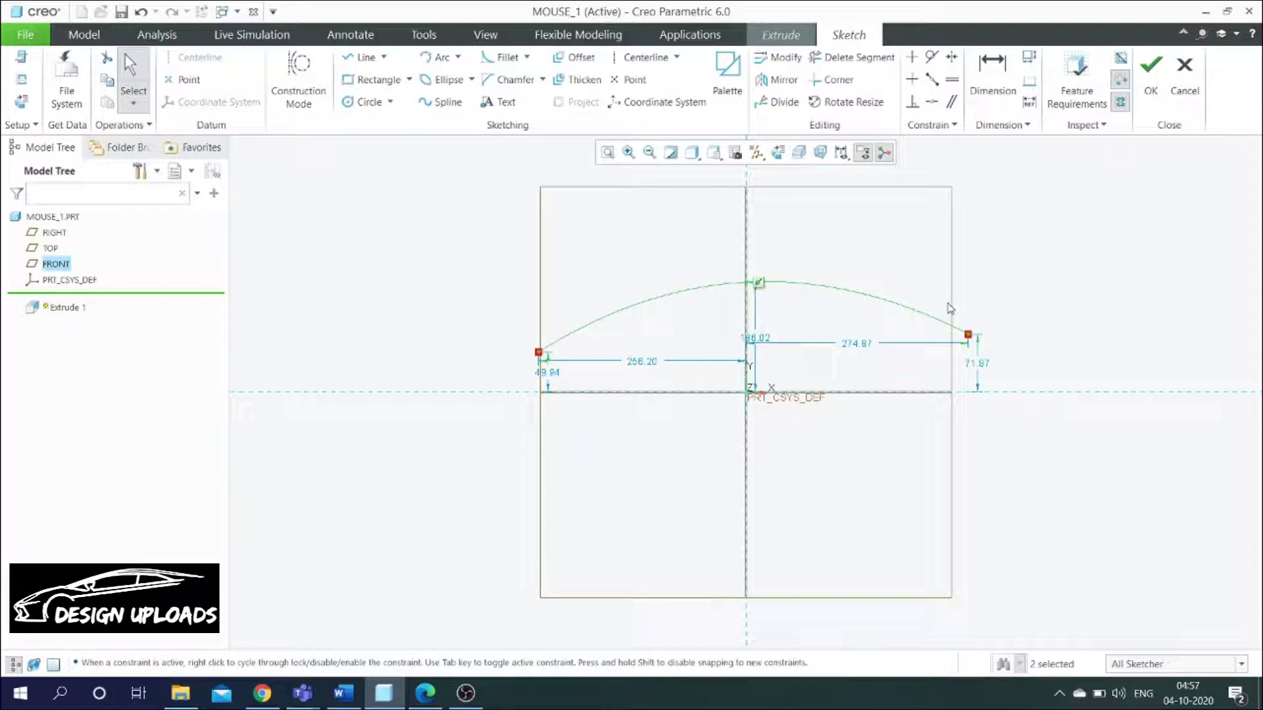
Step: Add a horizontal construction centerline through the spline's left endpoint
scroll(950, 308, "up", 1)
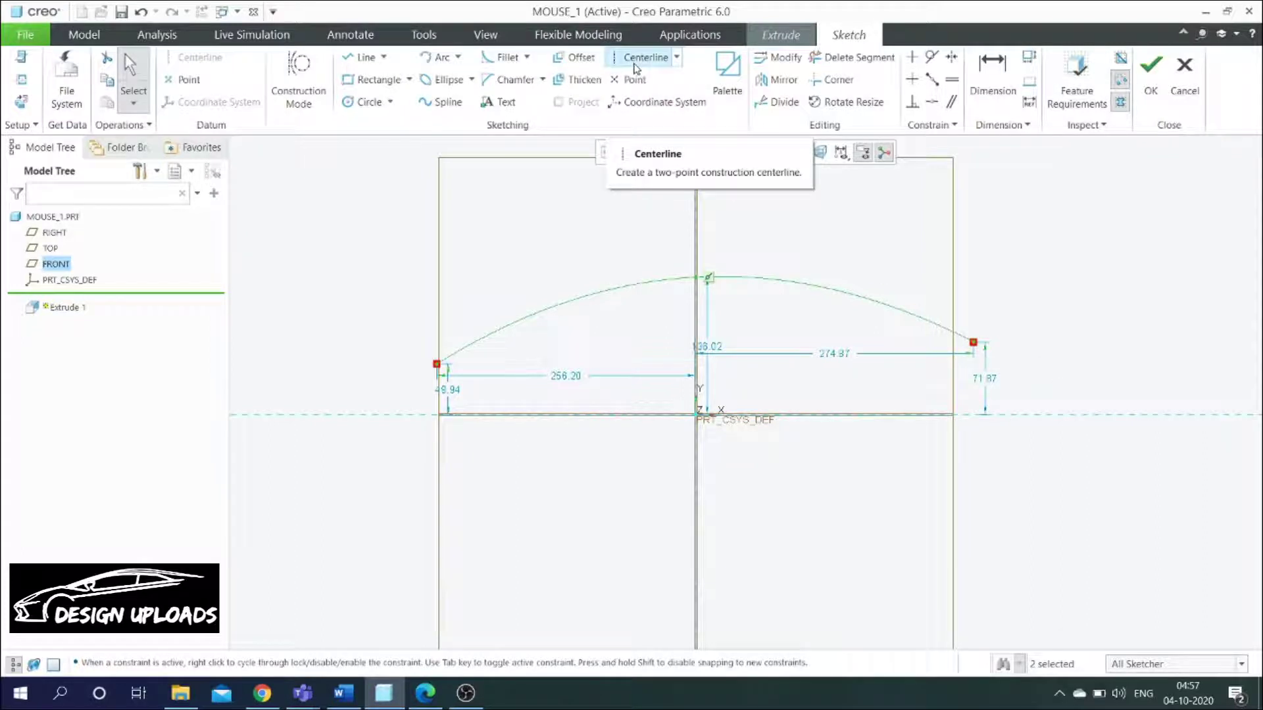
left_click(636, 58)
left_click(437, 364)
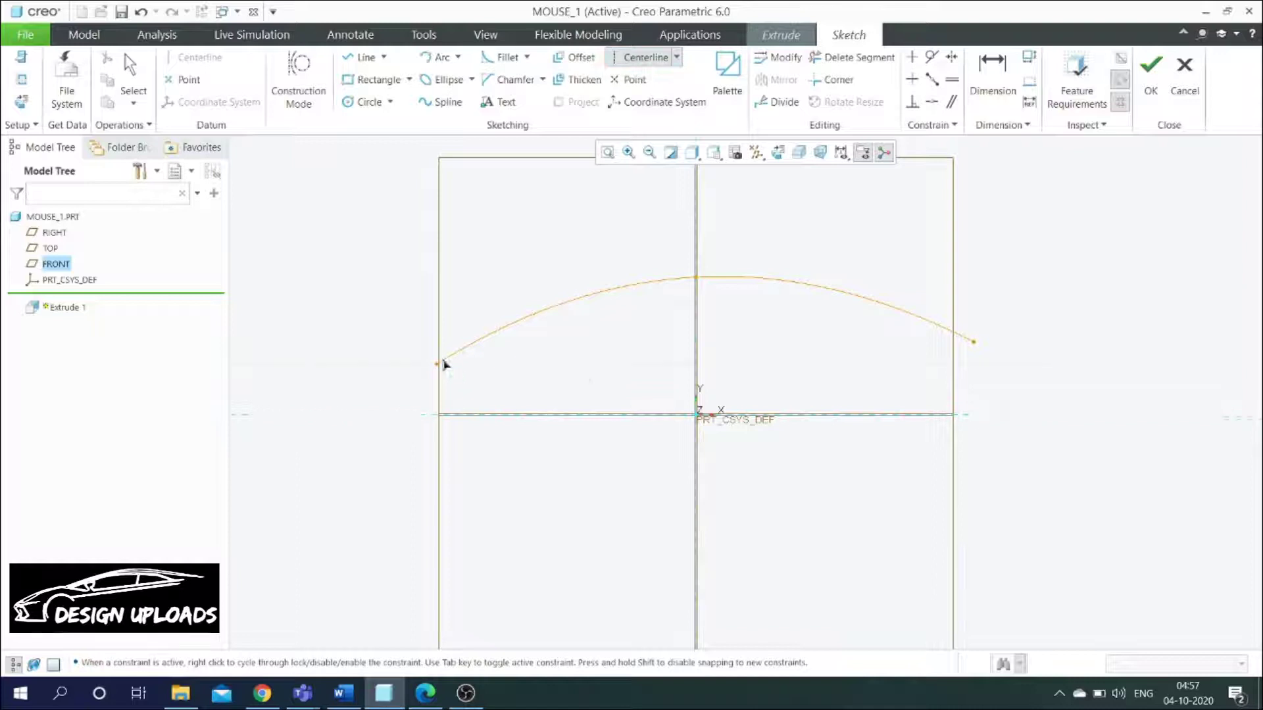
middle_click(517, 273)
left_click(584, 294)
Step: Set the vertical distance between the spline's right endpoint and the horizontal centerline to 0
scroll(1048, 349, "down", 2)
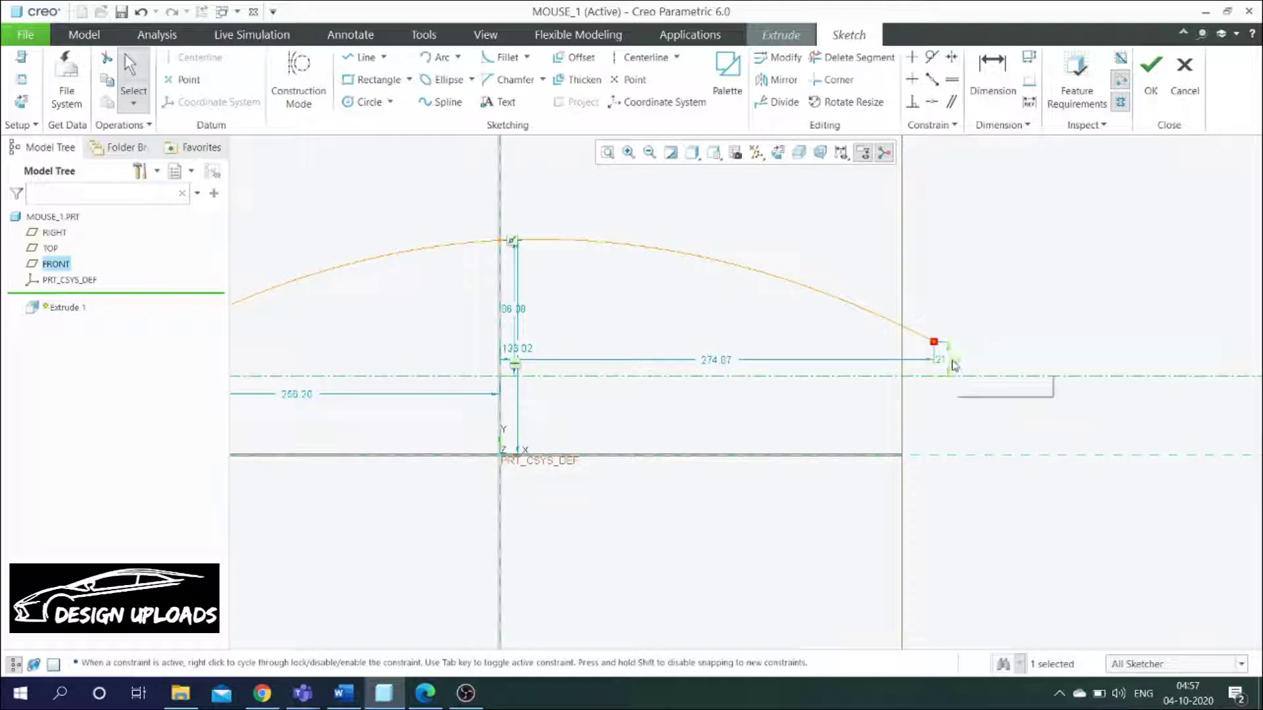
double_click(954, 361)
key("BackSpace")
key("BackSpace")
key("BackSpace")
key("BackSpace")
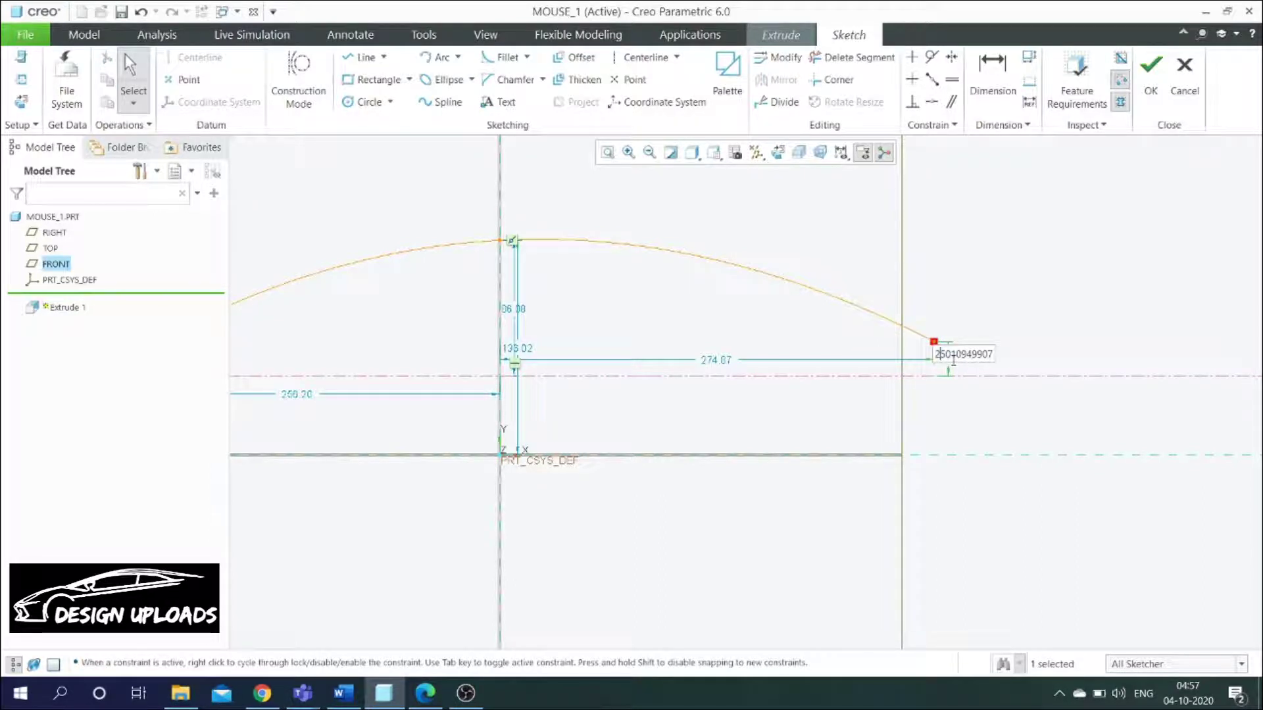
key("Delete")
key("Delete")
key("Delete")
key("Delete")
key("Delete")
key("Delete")
key("Delete")
key("Delete")
key("Delete")
key("Delete")
key("Delete")
type("0")
key("Return")
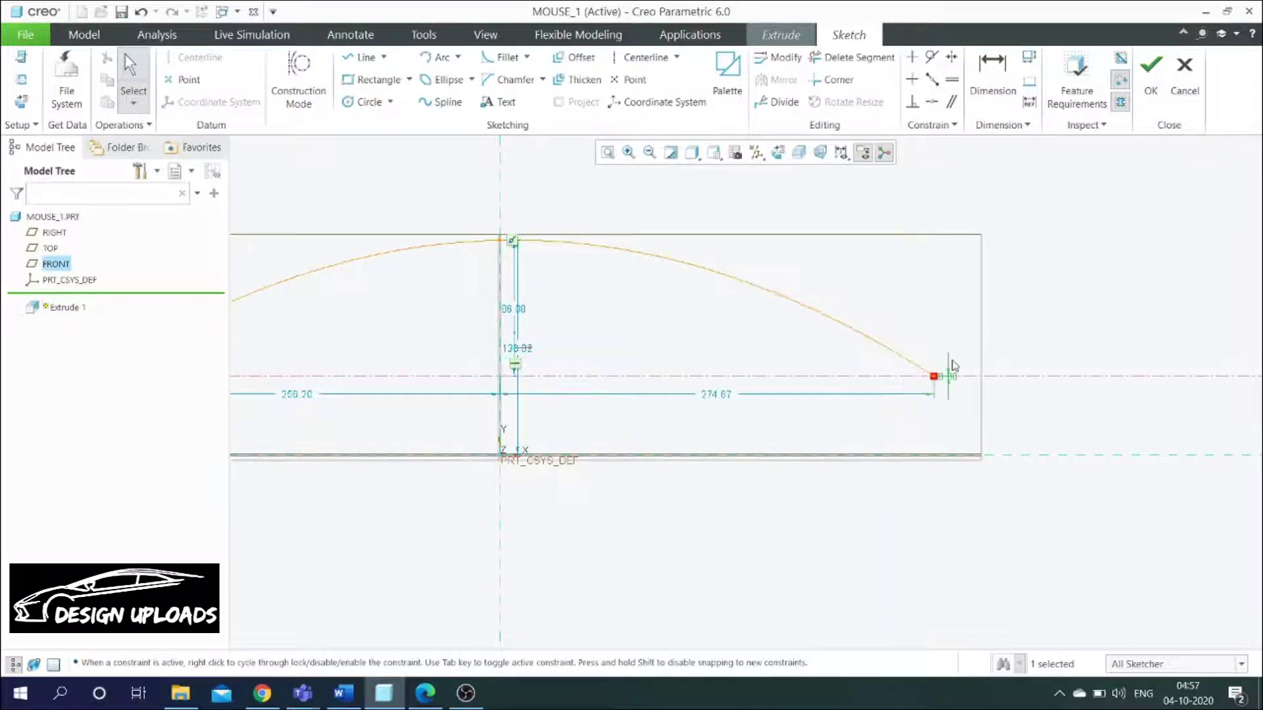
Step: Finish the spline sketch and extrude it as a surface to a depth of 325
scroll(954, 367, "down", 3)
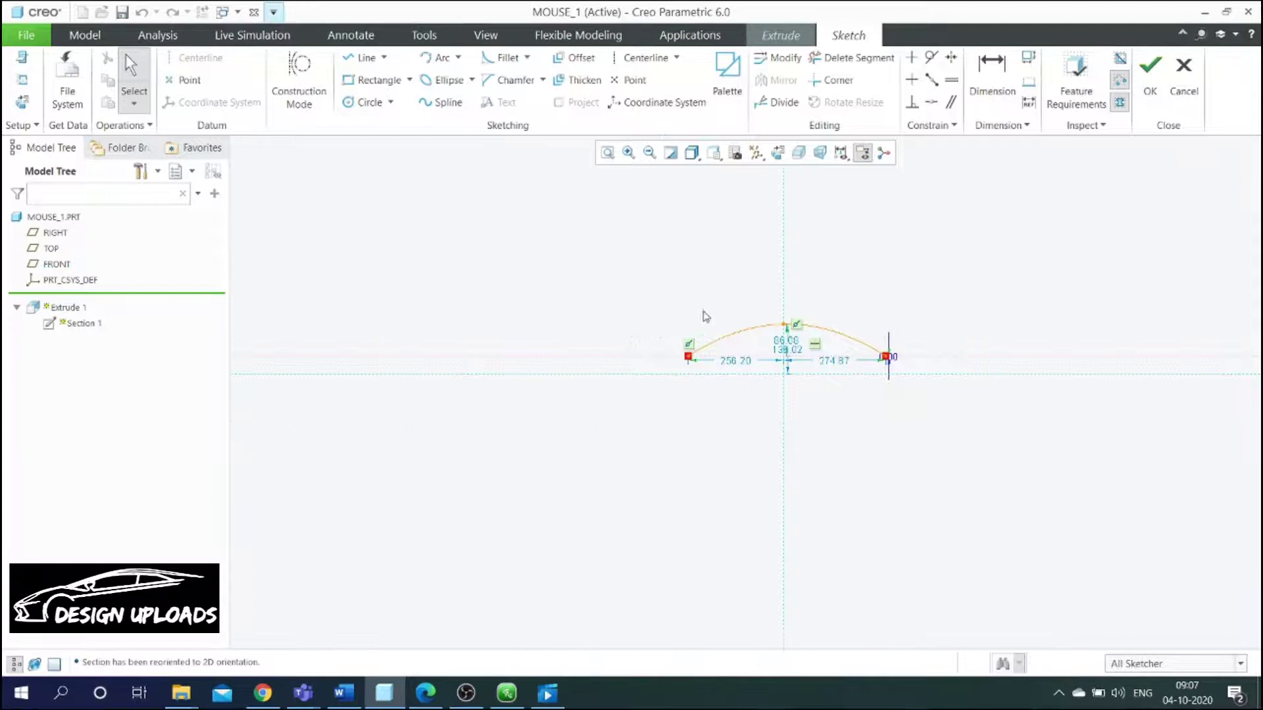
left_click(1155, 112)
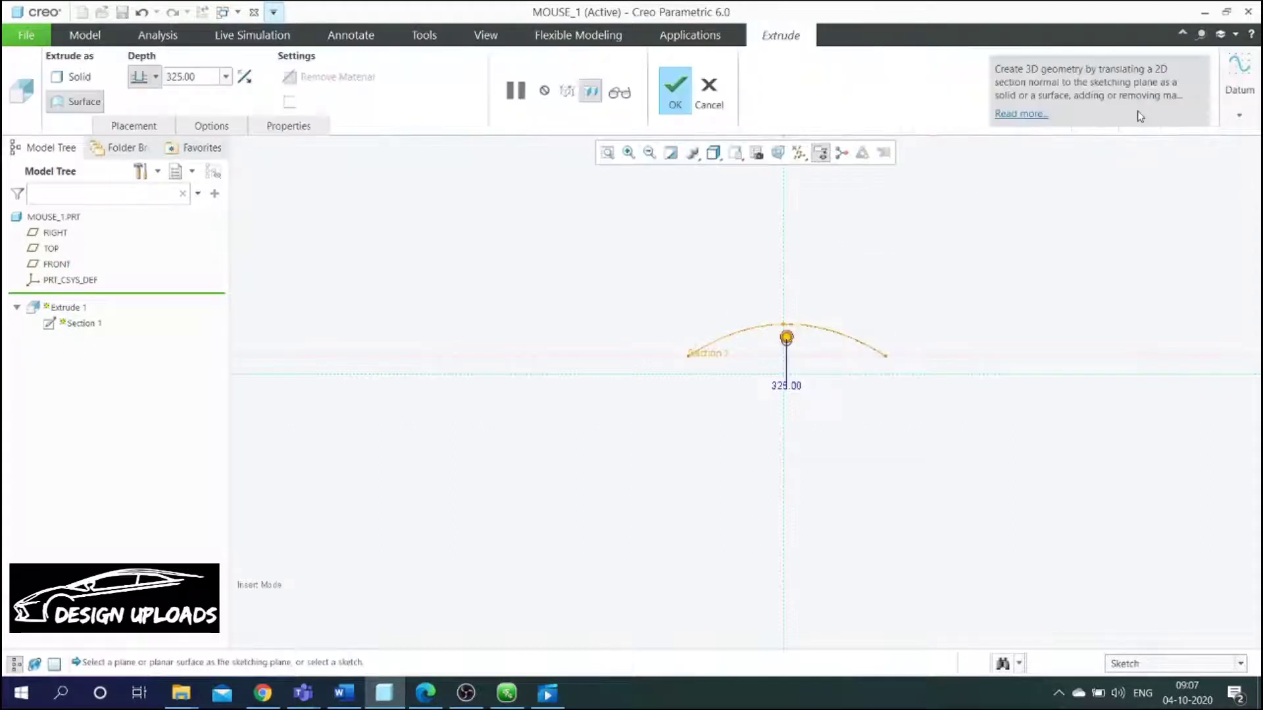
mouse_move(602, 247)
middle_mouse_down()
mouse_move(597, 262)
mouse_move(553, 227)
middle_mouse_up()
double_click(212, 77)
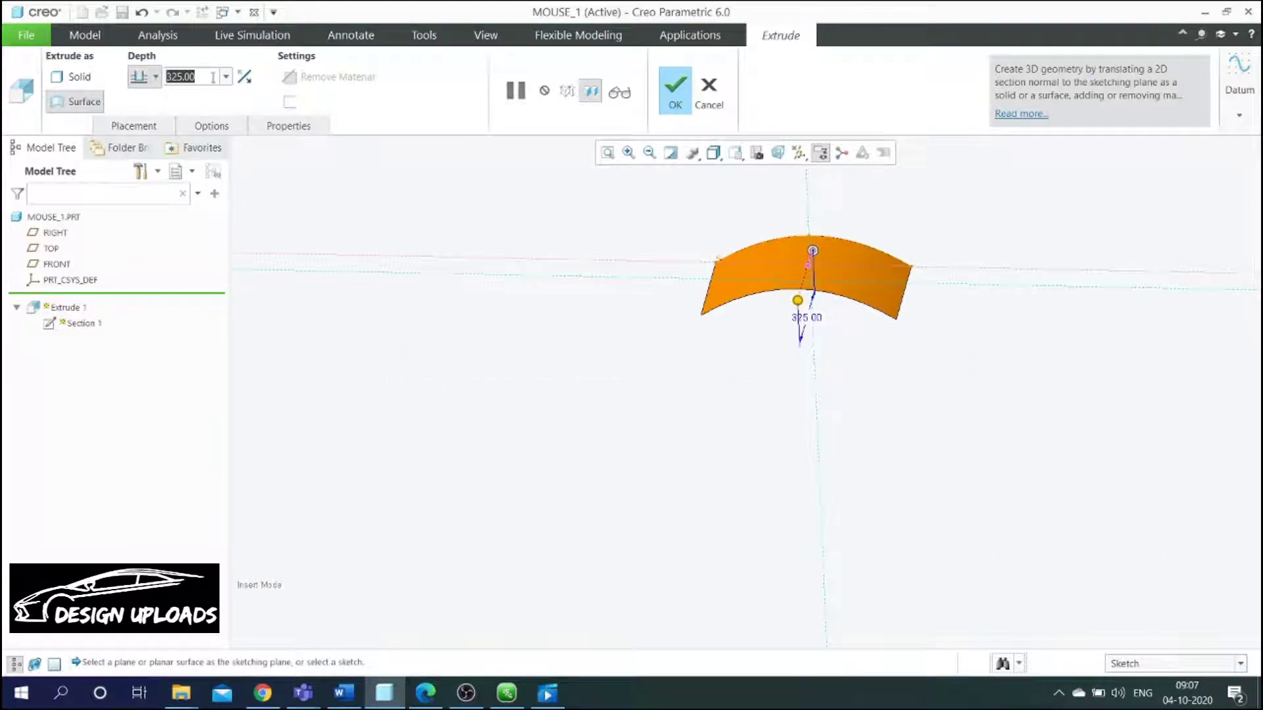
type("325.00")
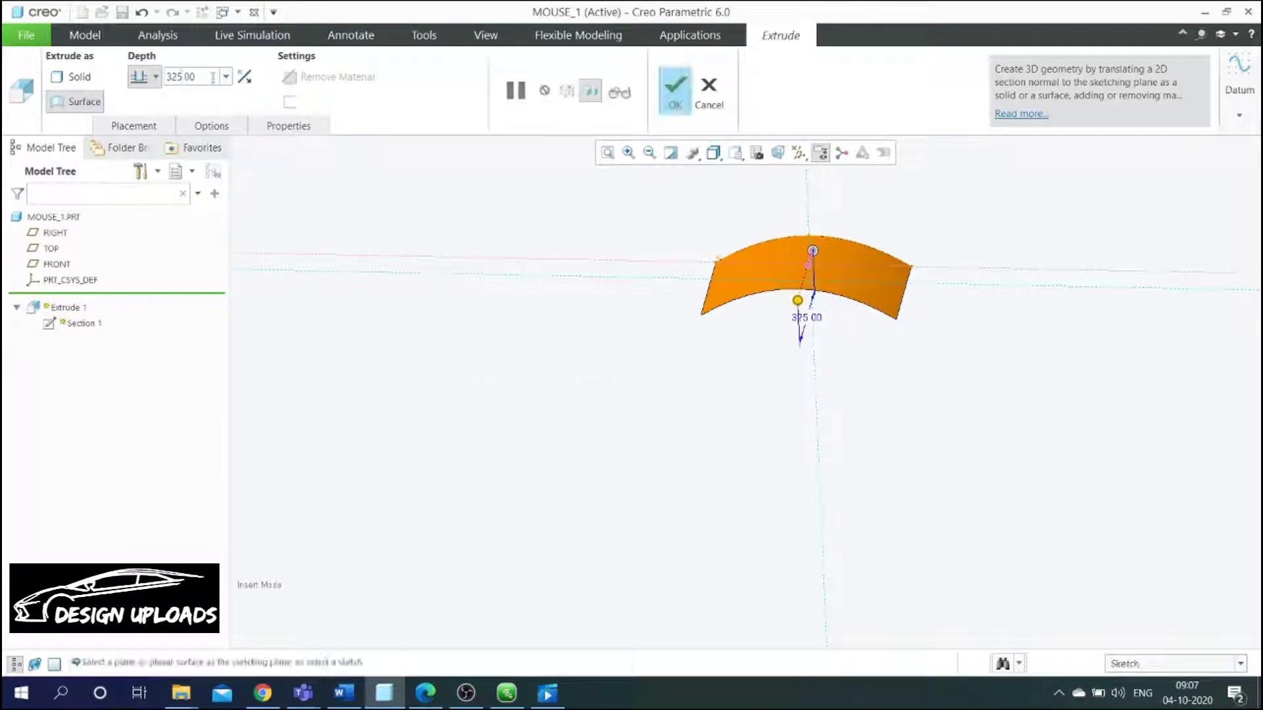
key("Return")
left_click(666, 97)
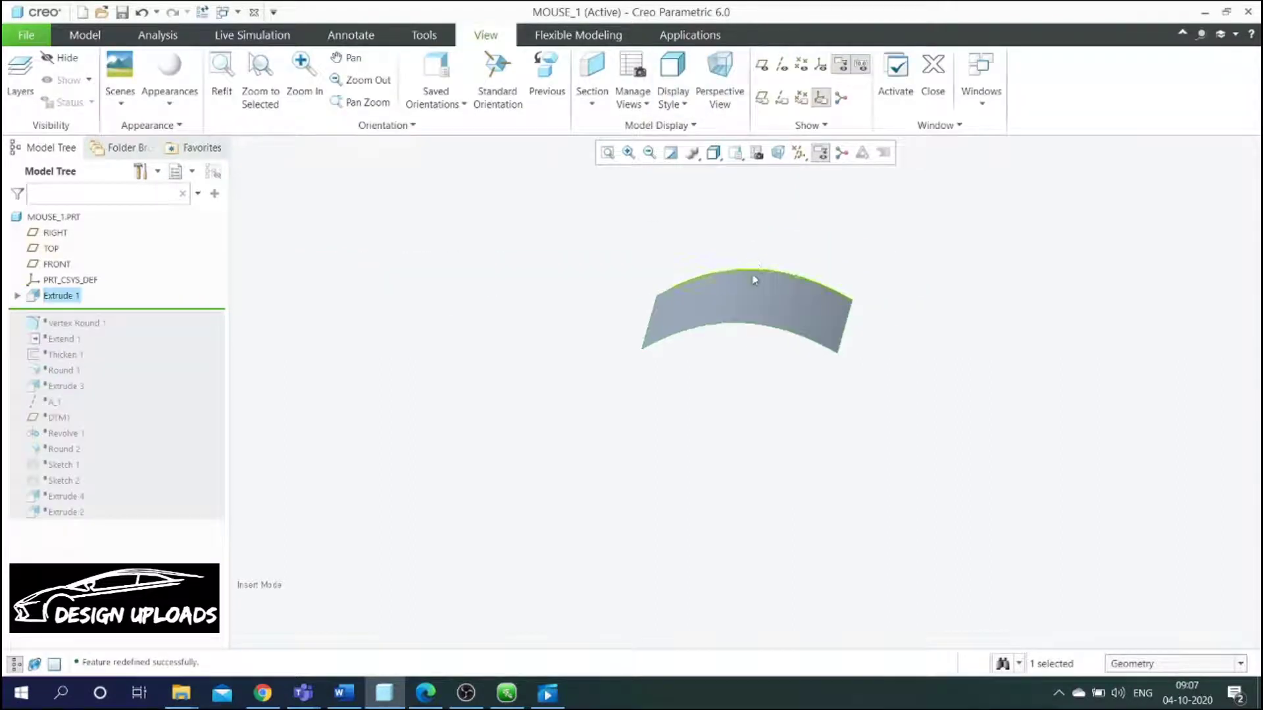
scroll(738, 268, "up", 2)
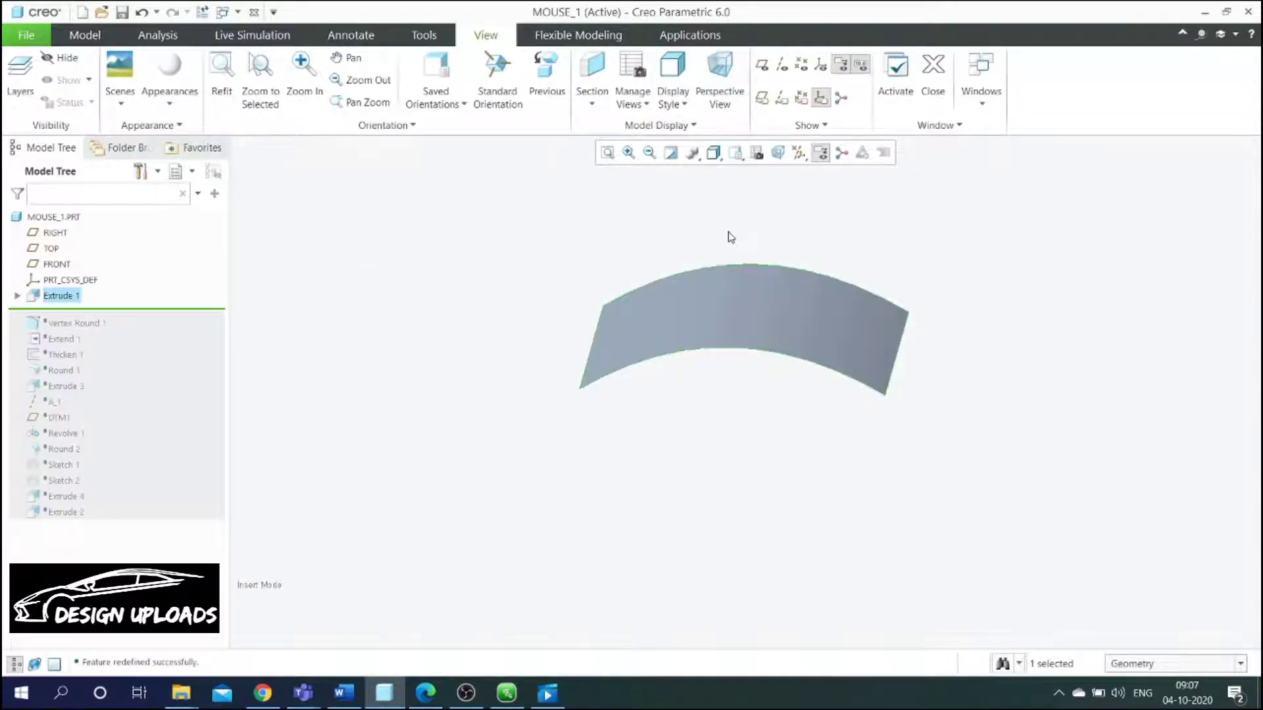
left_click(730, 237)
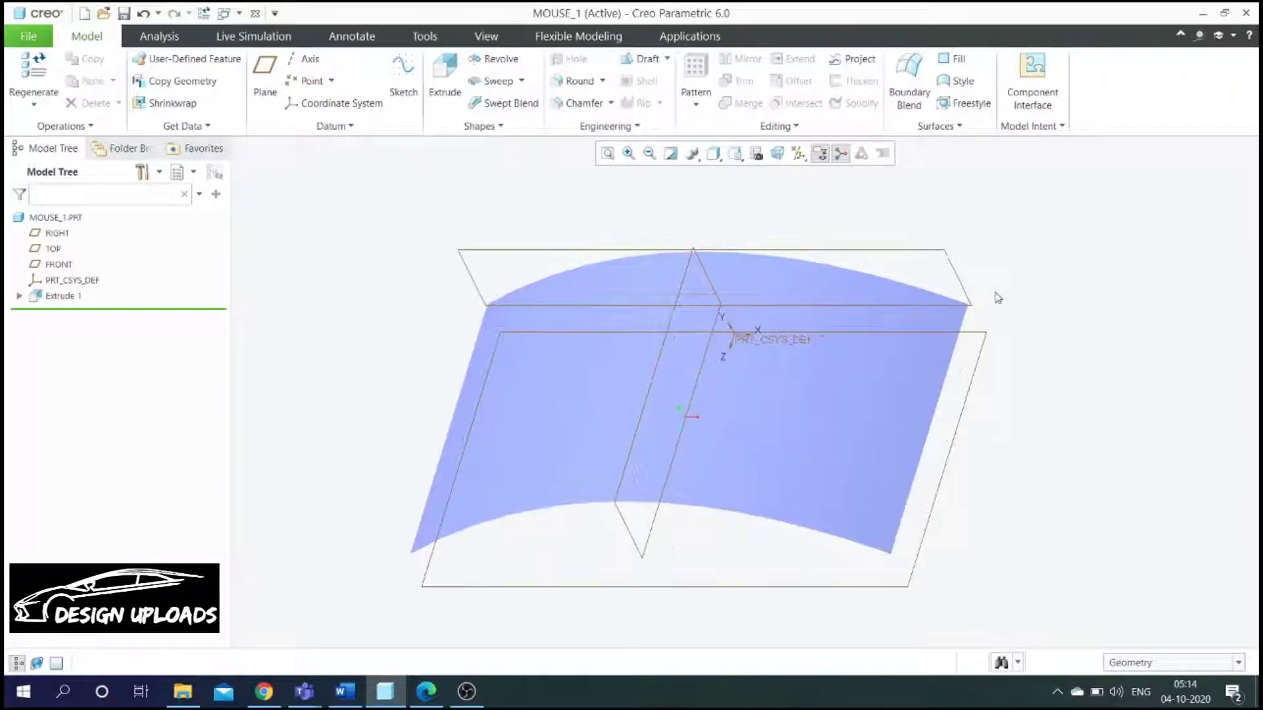
Step: Start a Vertex Round on all four corner vertices of the extruded surface
left_click(960, 128)
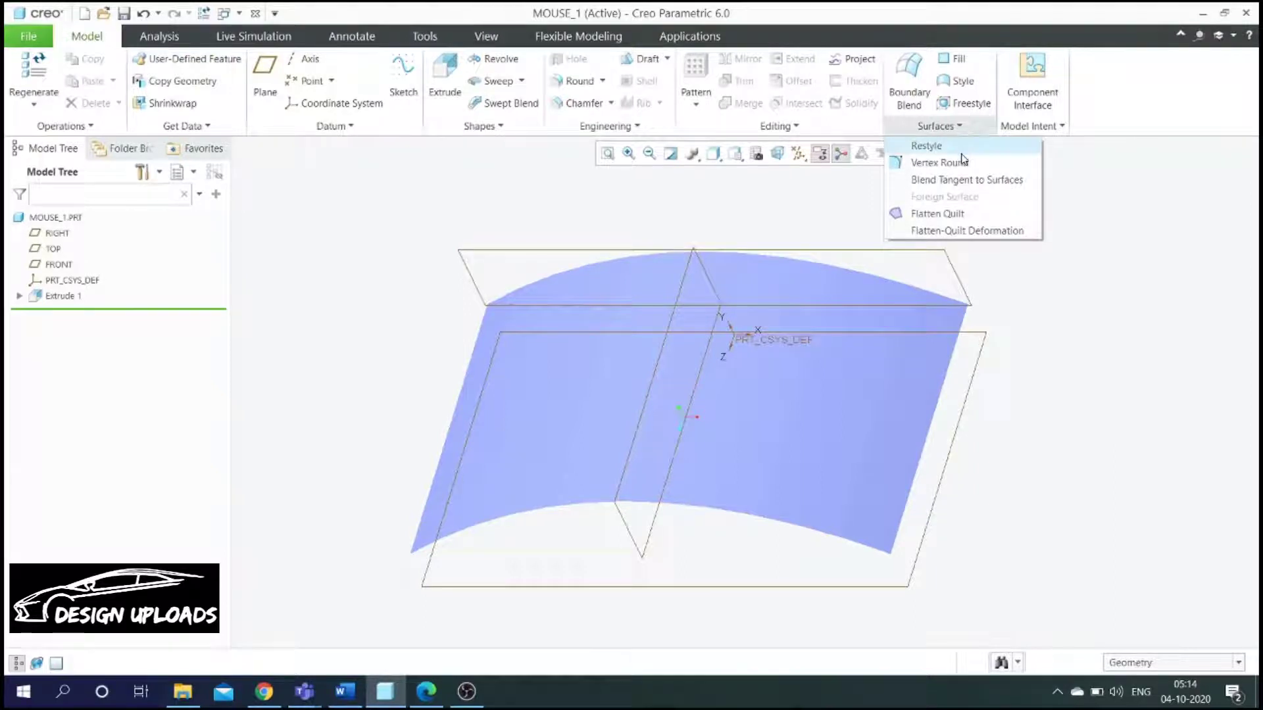
left_click(1149, 284)
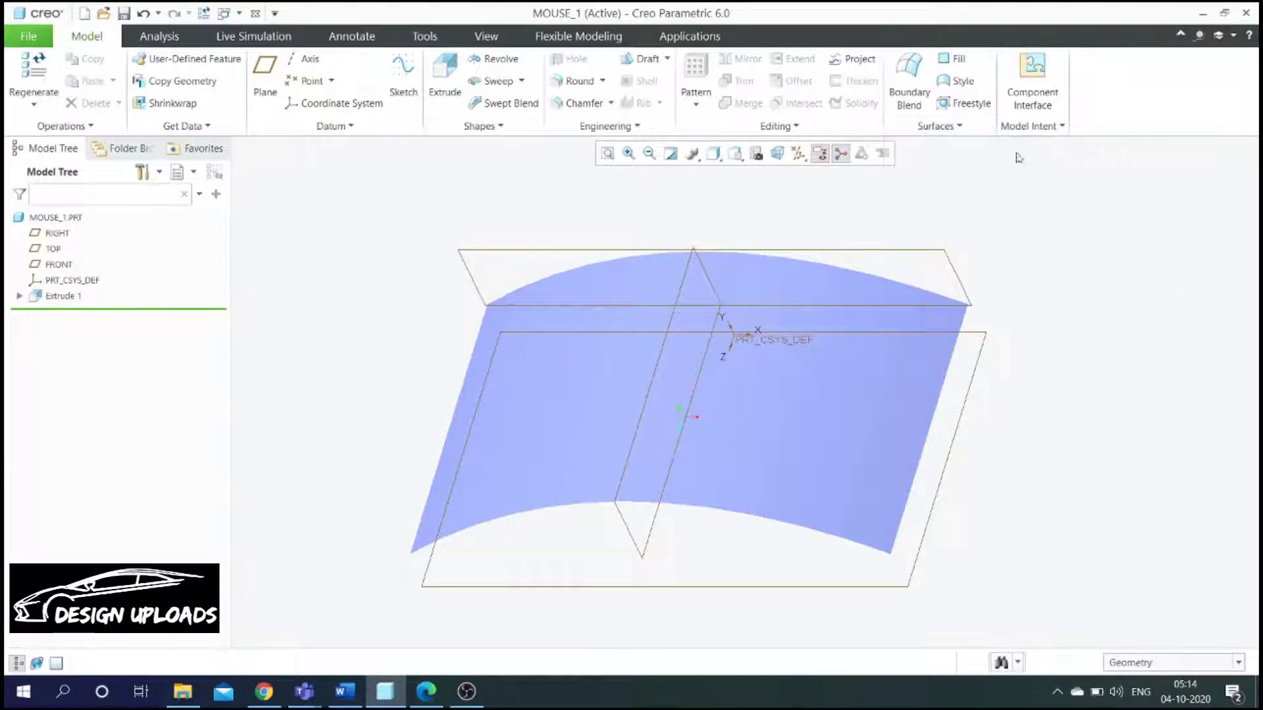
left_click(960, 129)
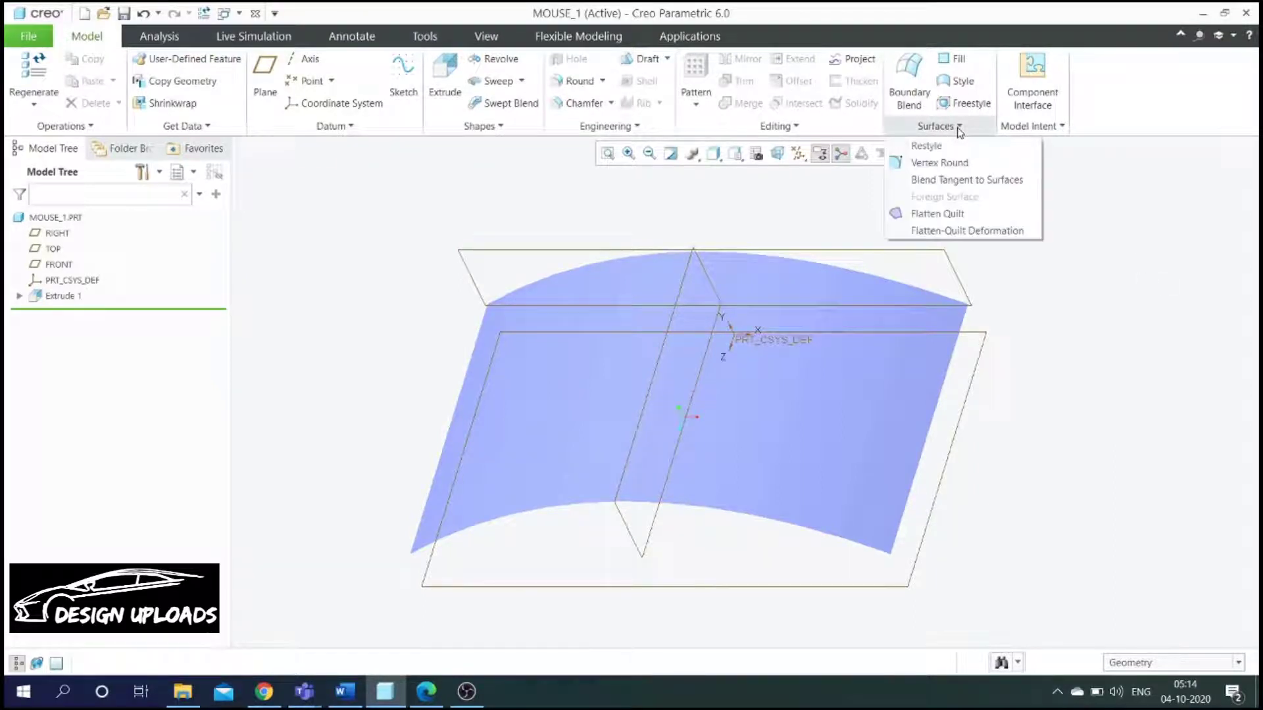
left_click(959, 163)
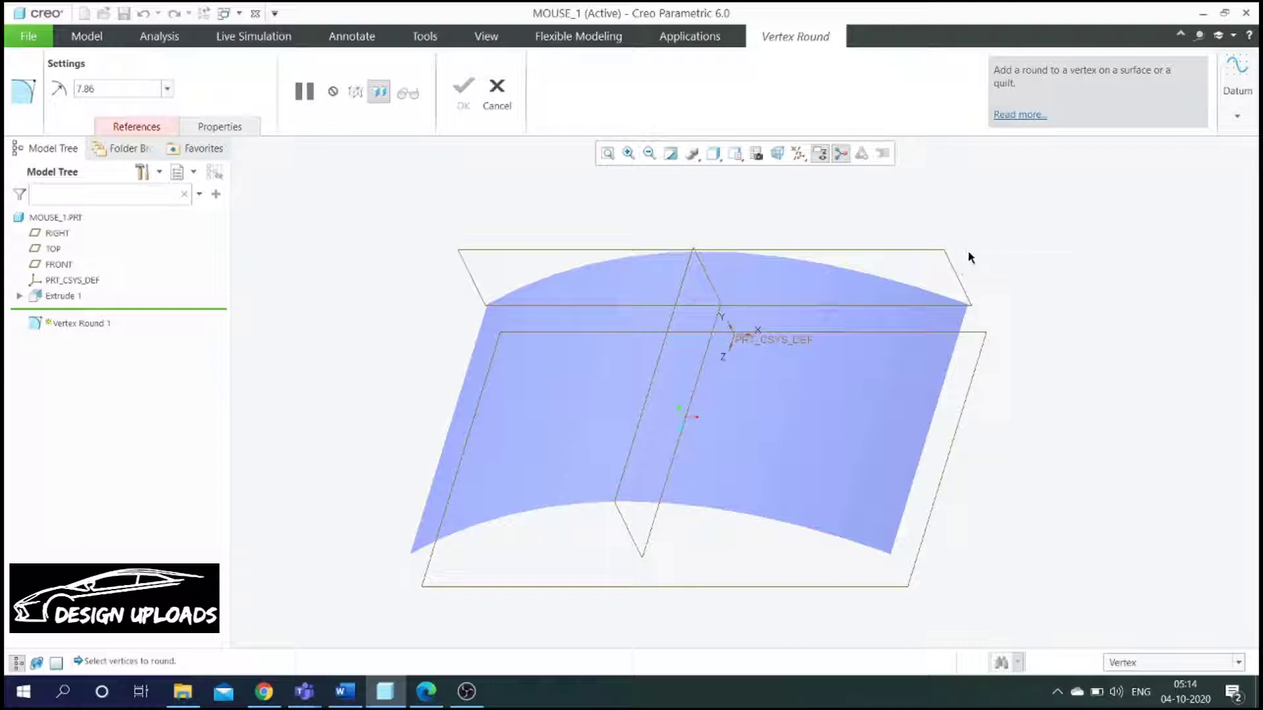
left_click(891, 555)
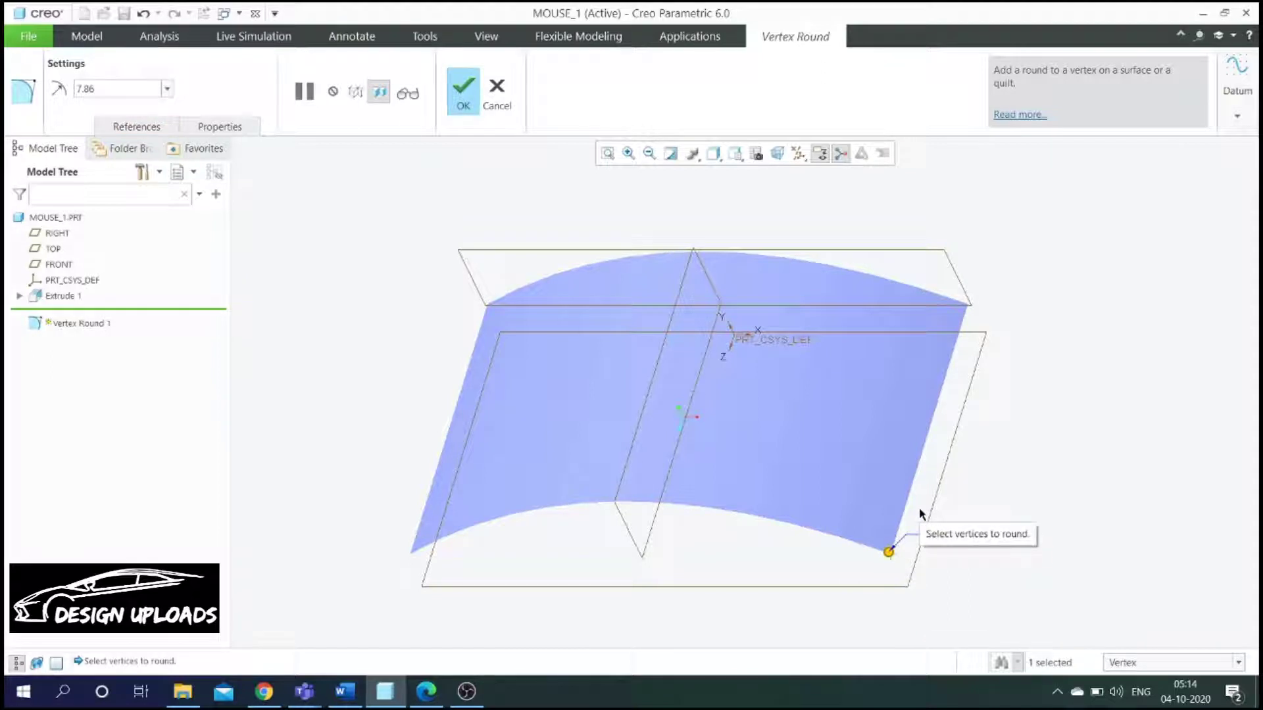
left_click(966, 306, "ctrl")
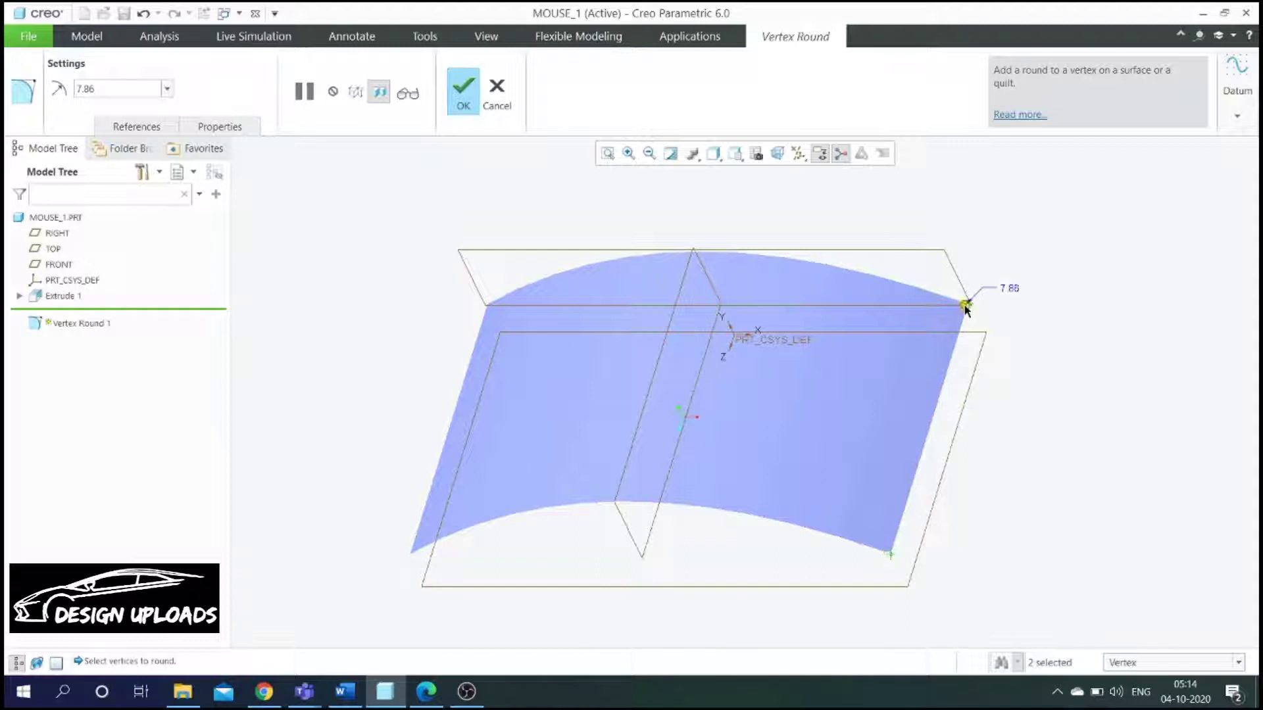
left_click(412, 550, "ctrl")
left_click(486, 305, "ctrl")
Step: Set the vertex round radius to 135 and complete the feature
left_click_drag(489, 306, 515, 320)
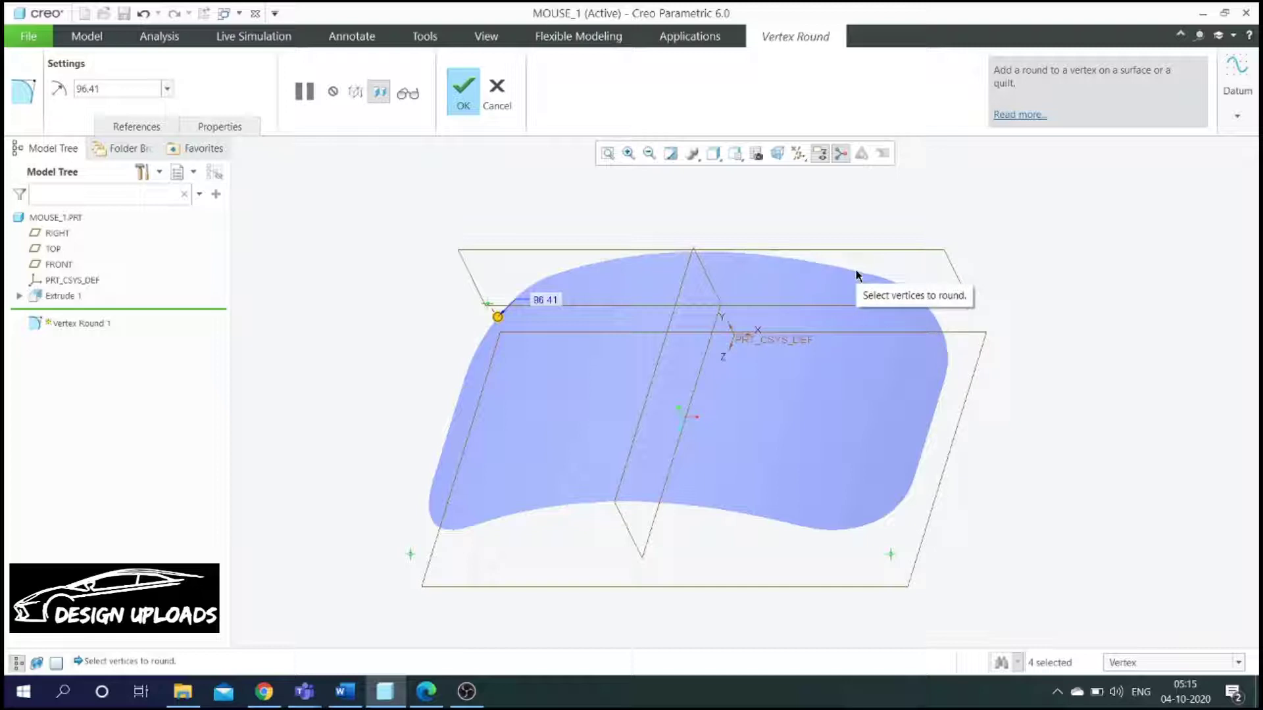
double_click(124, 90)
type("135")
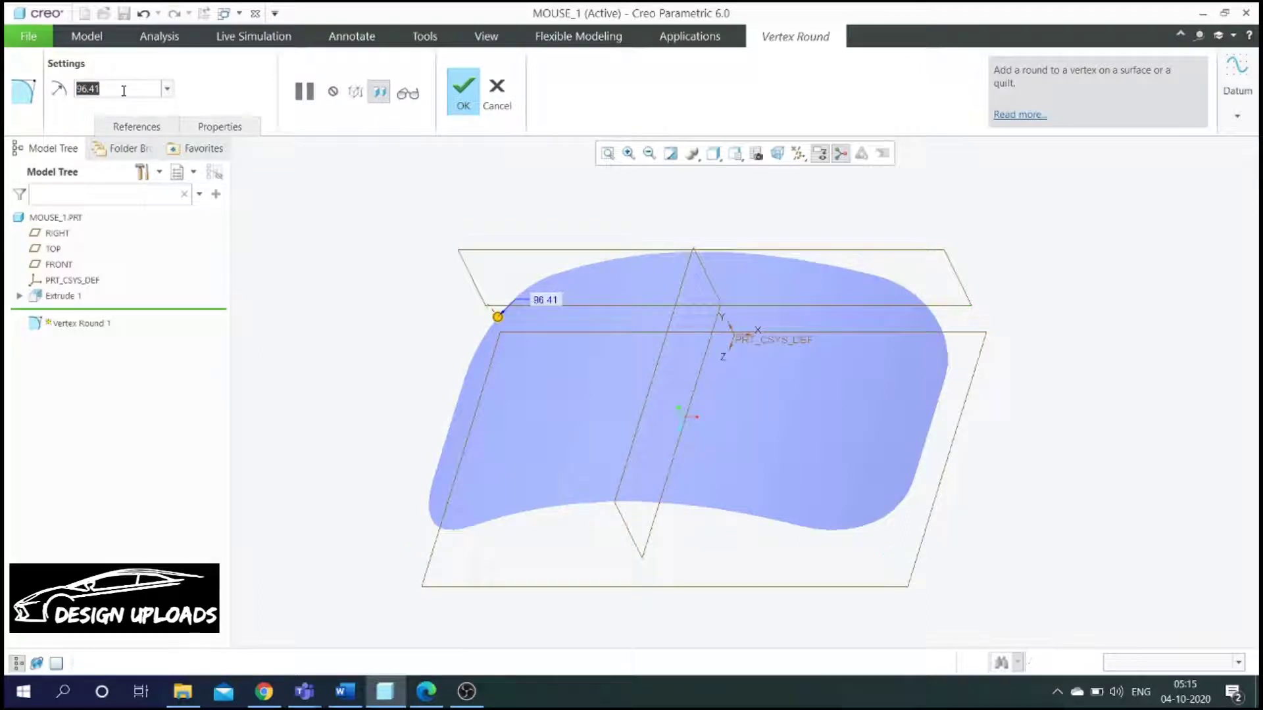
key("Return")
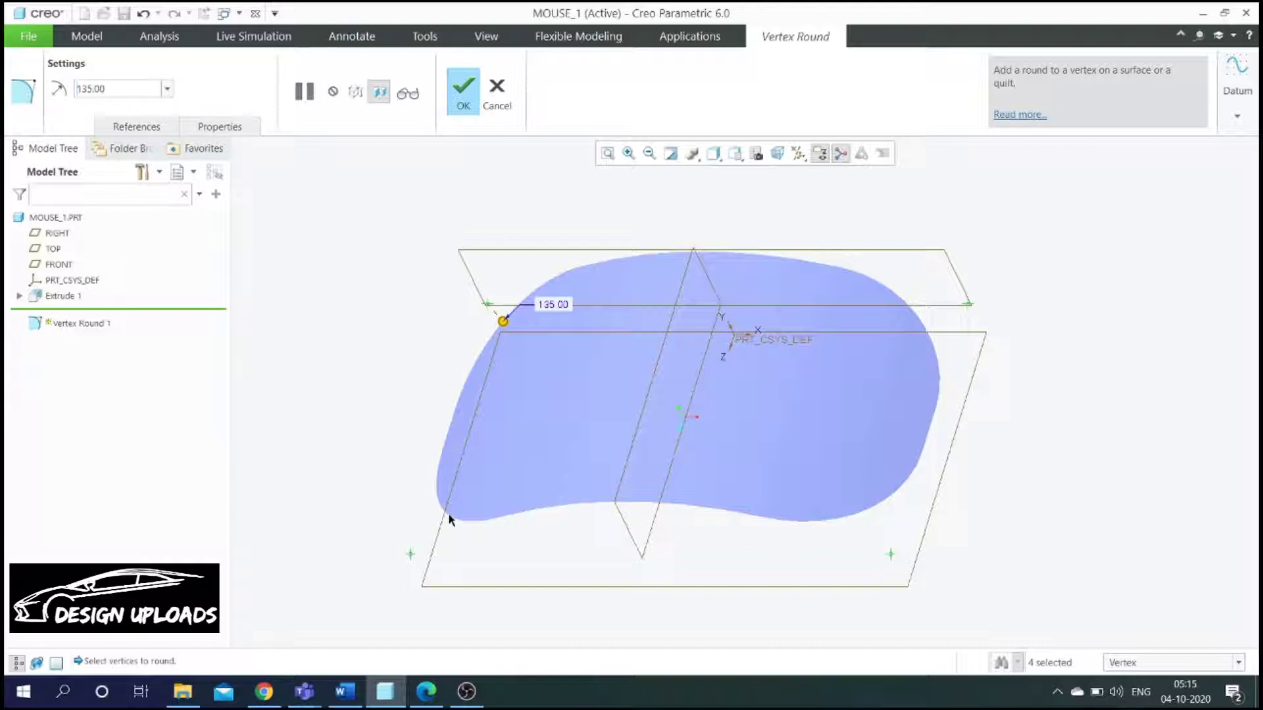
left_click(463, 105)
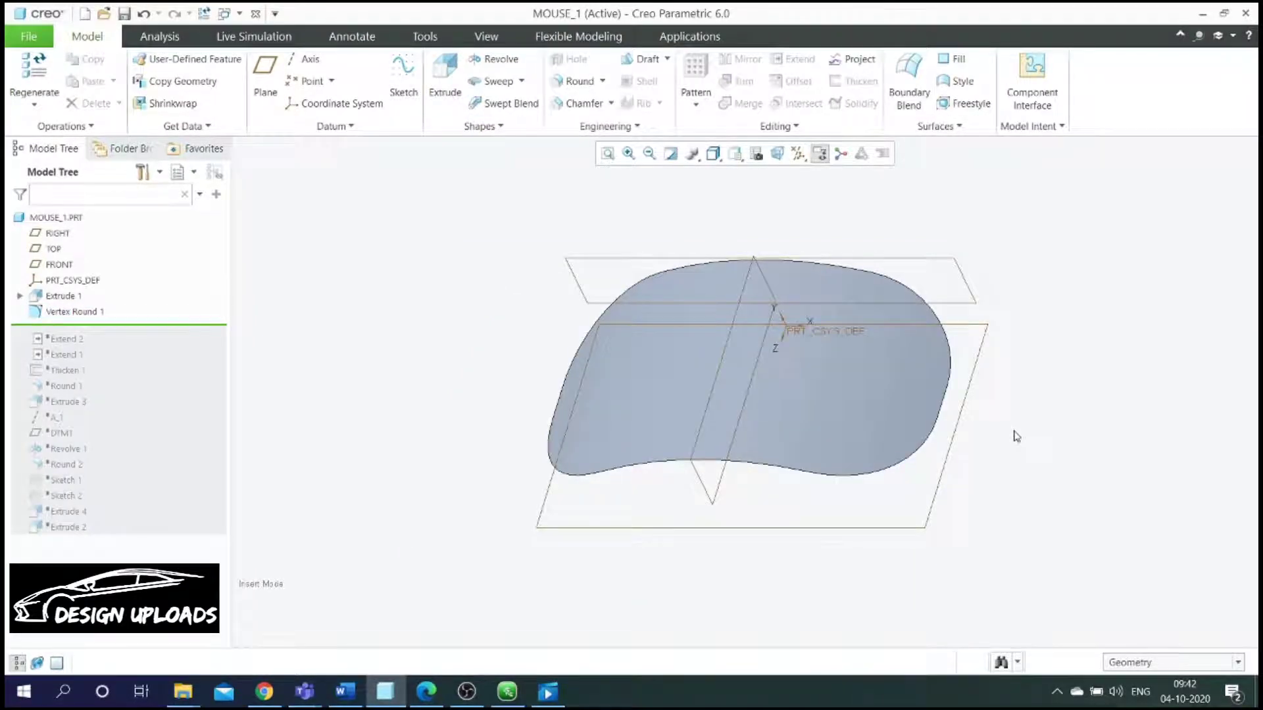
Step: Select the complete boundary edge loop of the corner-rounded surface, chaining all straight and rounded edges
scroll(997, 423, "up", 1)
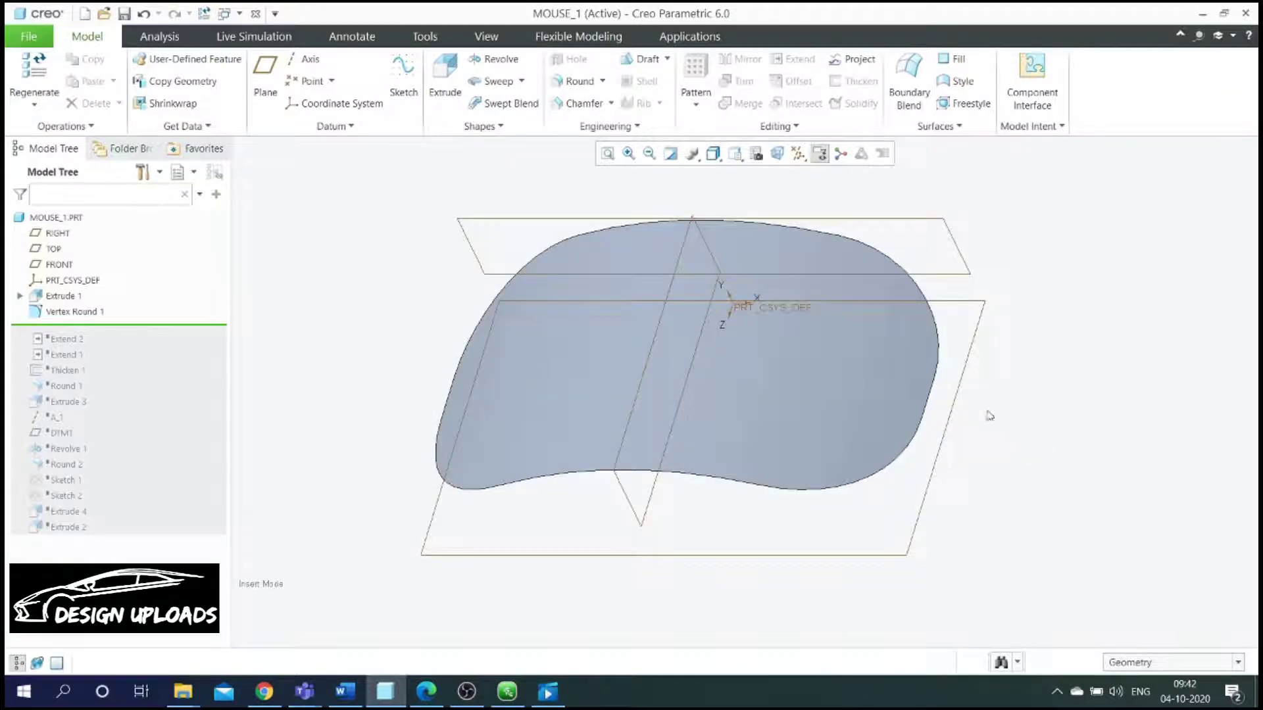
left_click(931, 401)
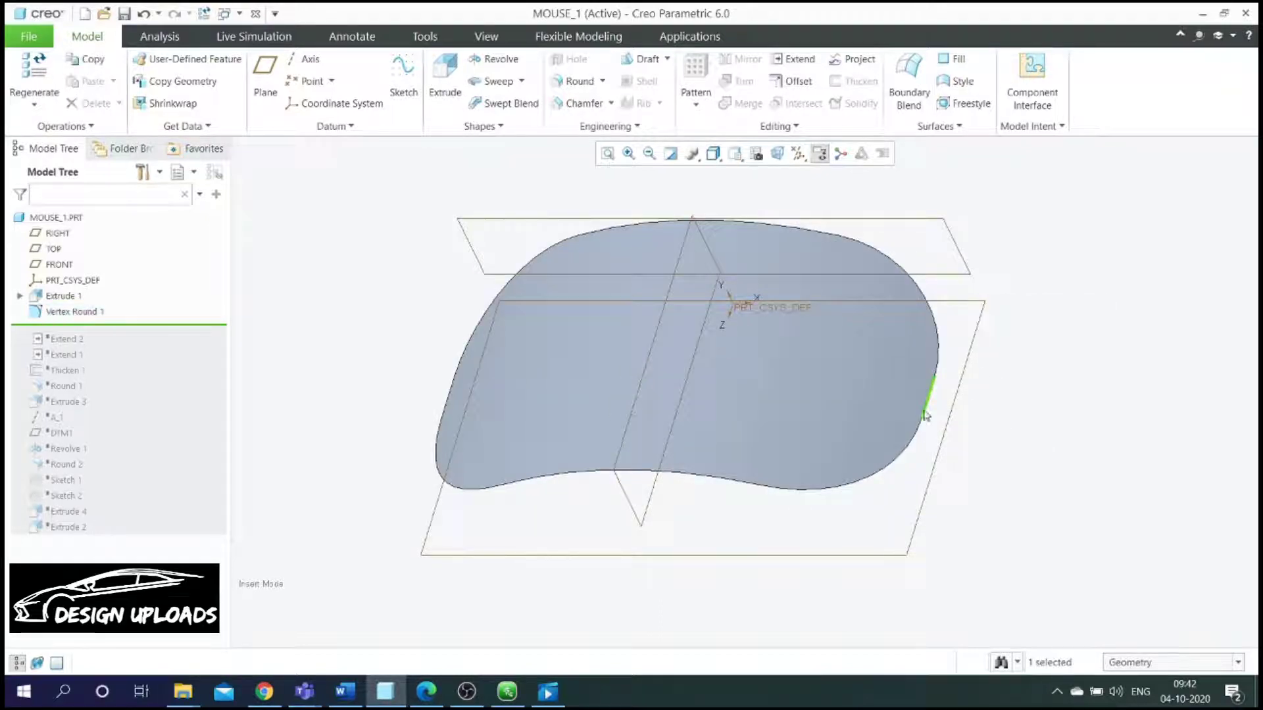
left_click(912, 447)
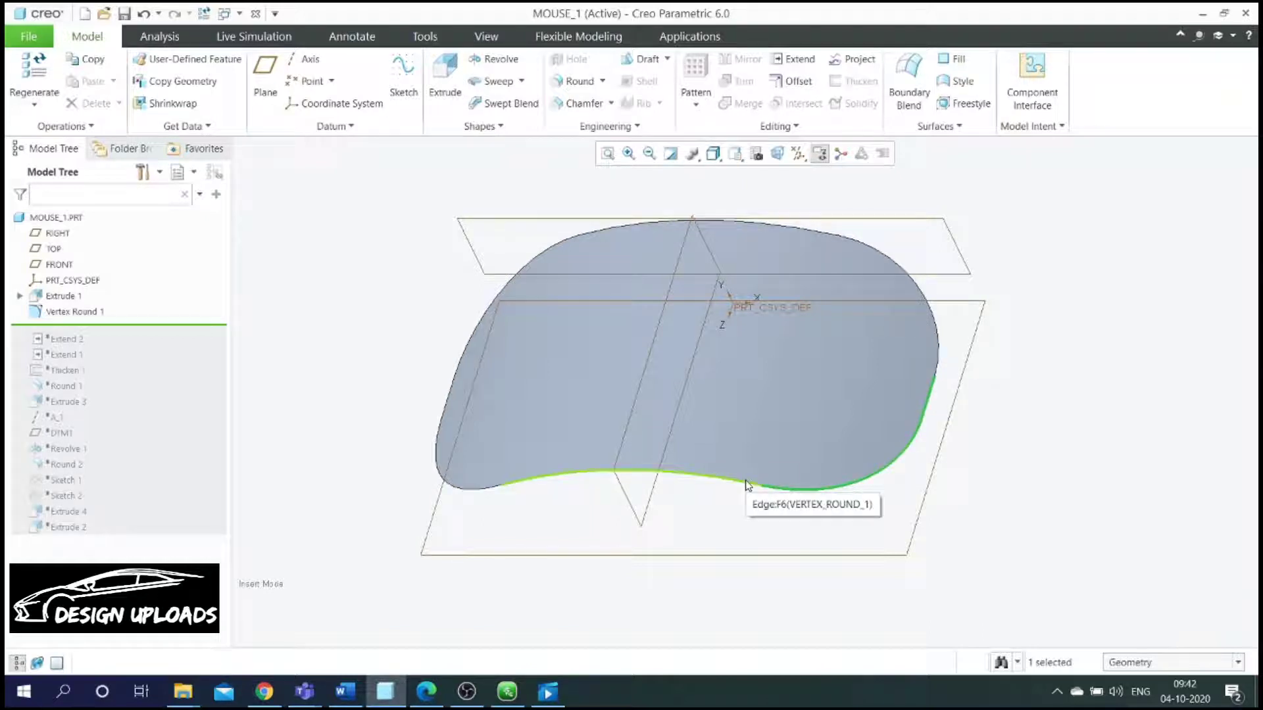
left_click(440, 454, "shift")
left_click(452, 384, "shift")
left_click(467, 351, "shift")
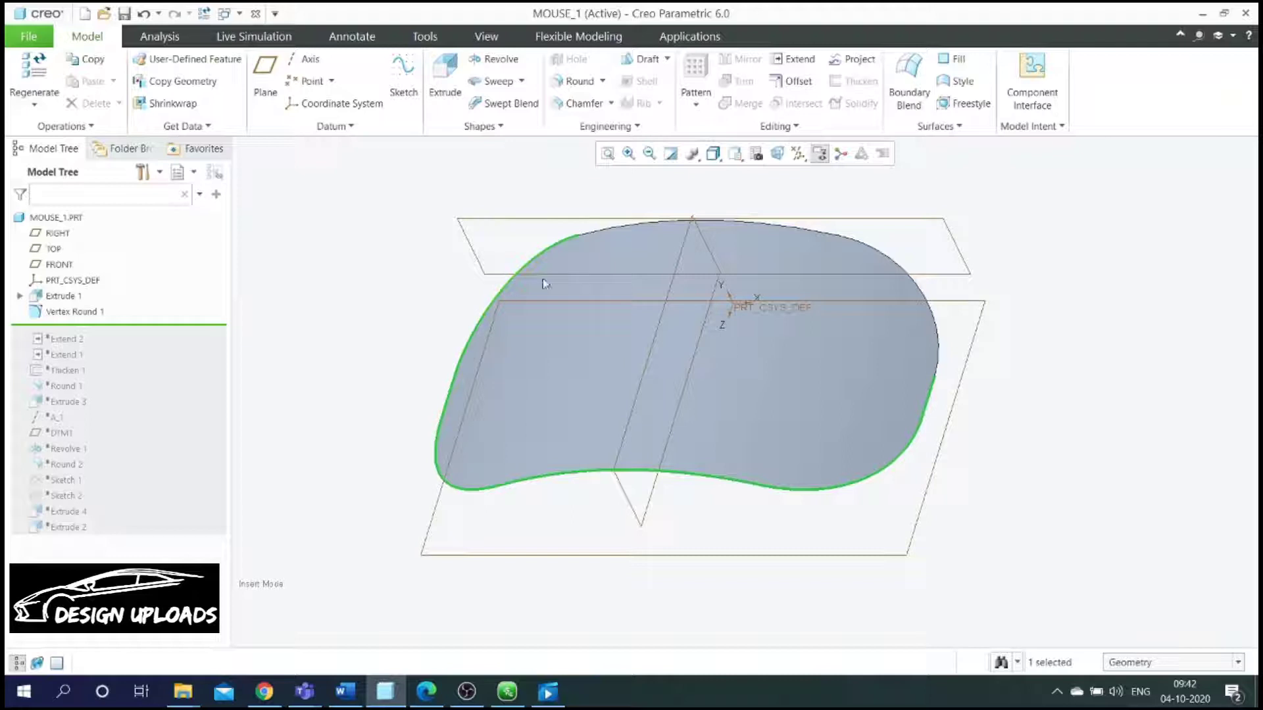
left_click(612, 235, "shift")
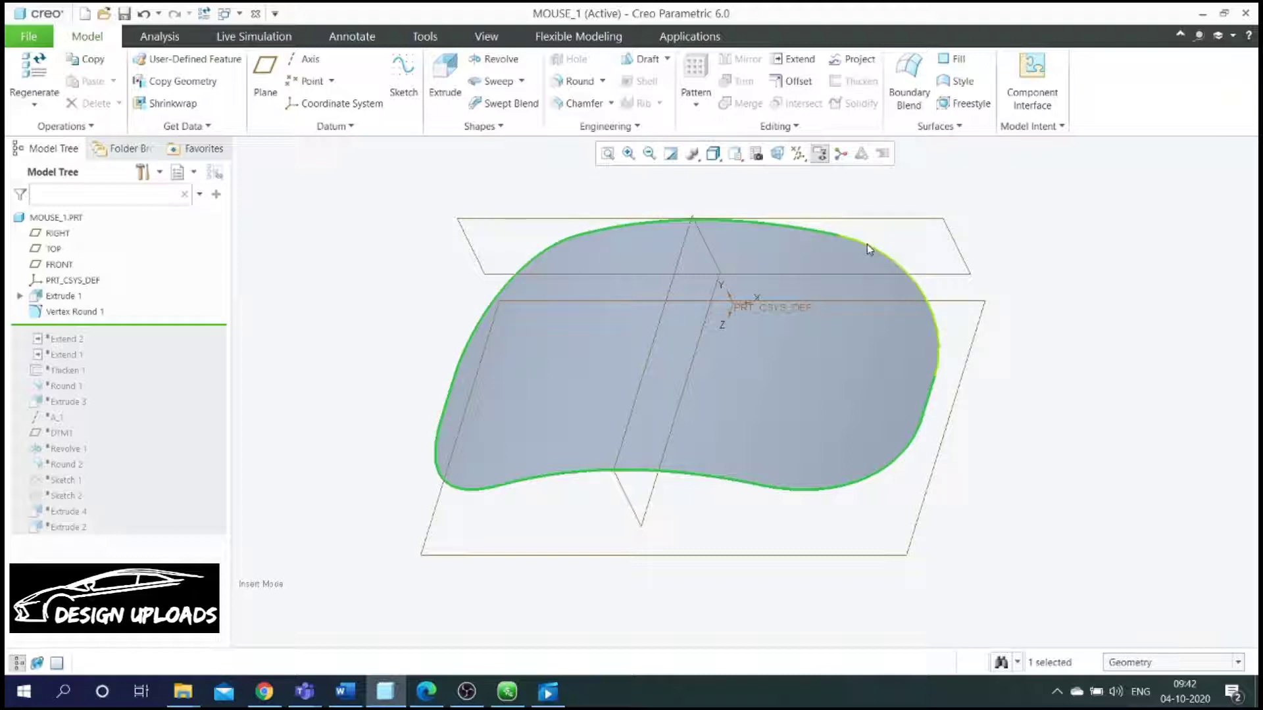
left_click(867, 247, "shift")
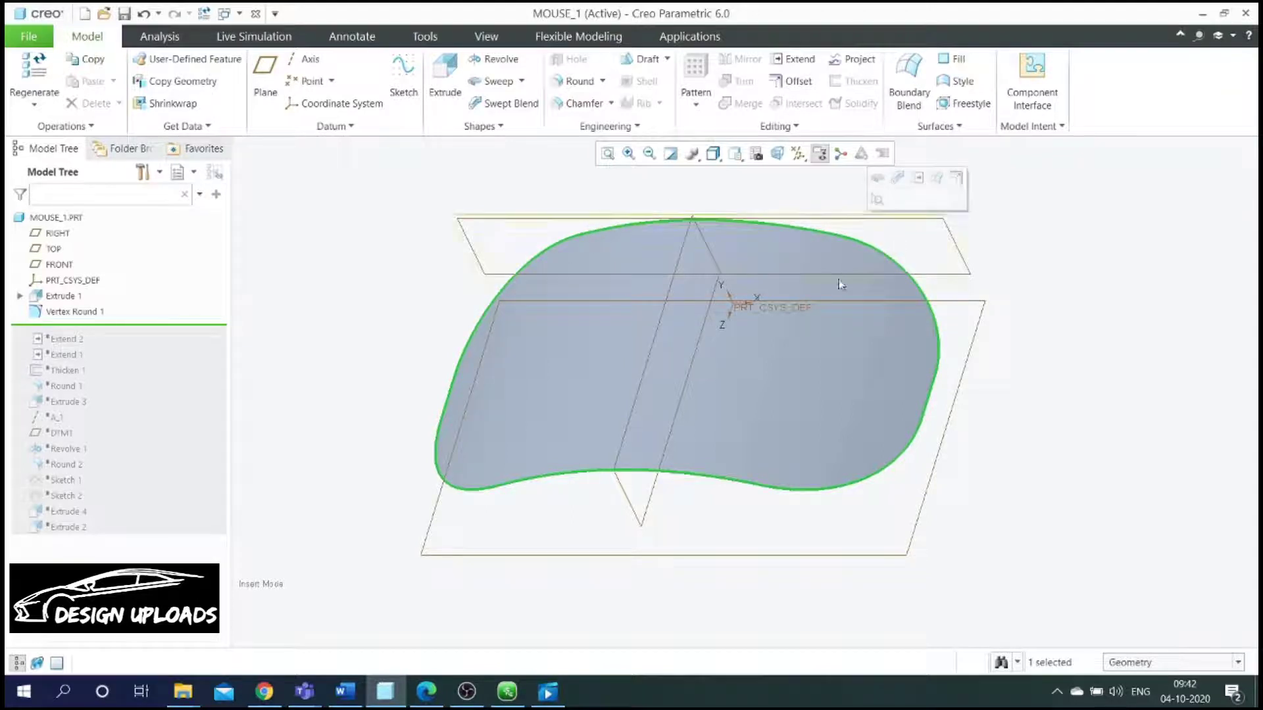
Step: Extend the selected boundary edges up to the TOP plane to form the side walls, and complete the feature
left_click(800, 58)
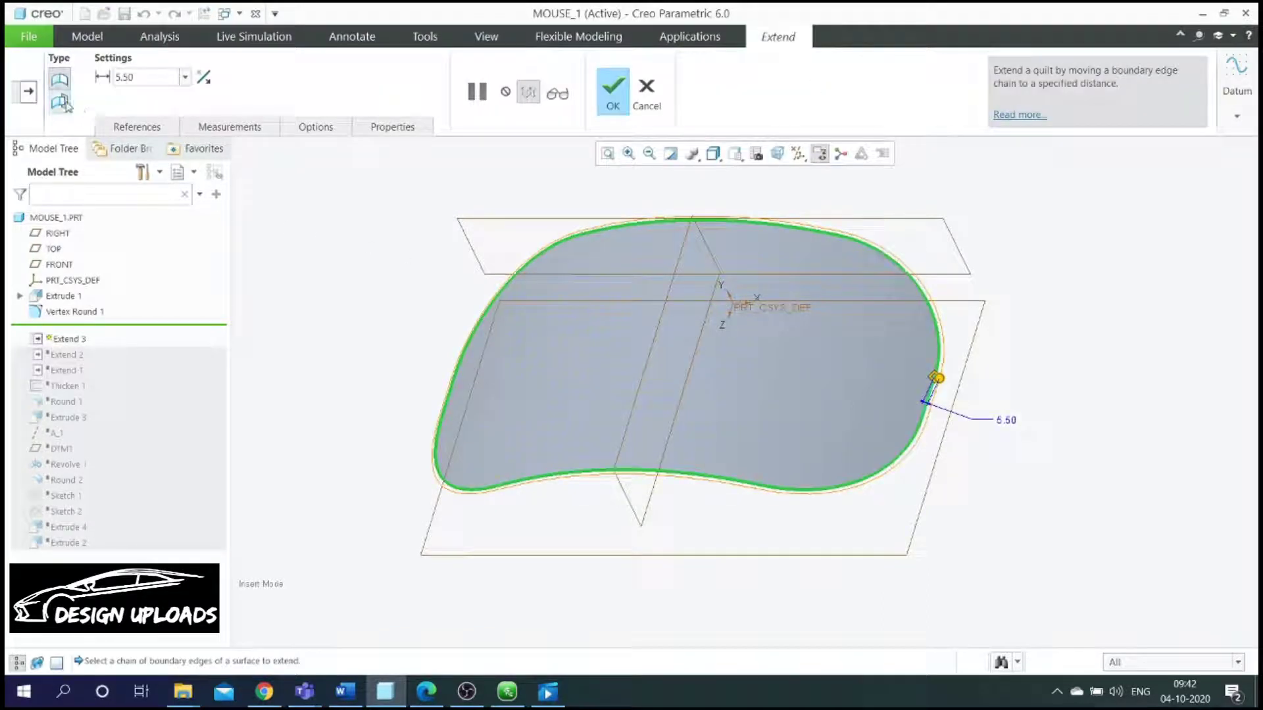
left_click(62, 102)
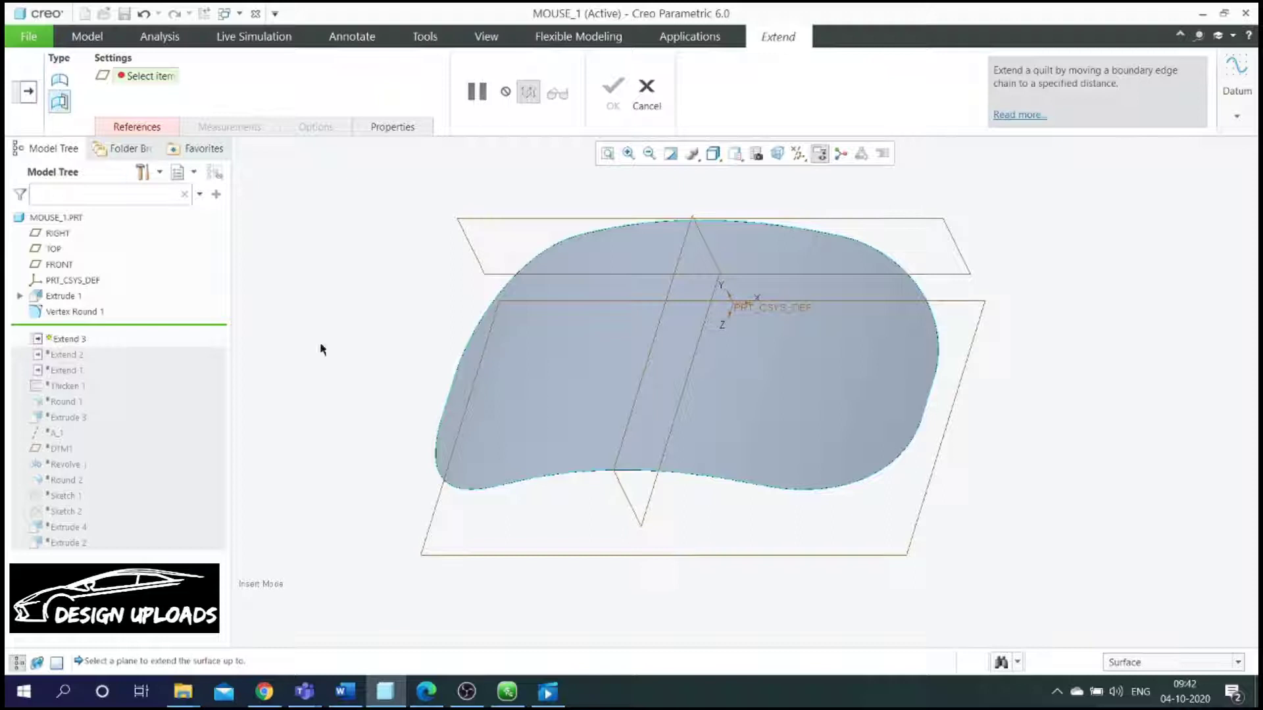
left_click(437, 520)
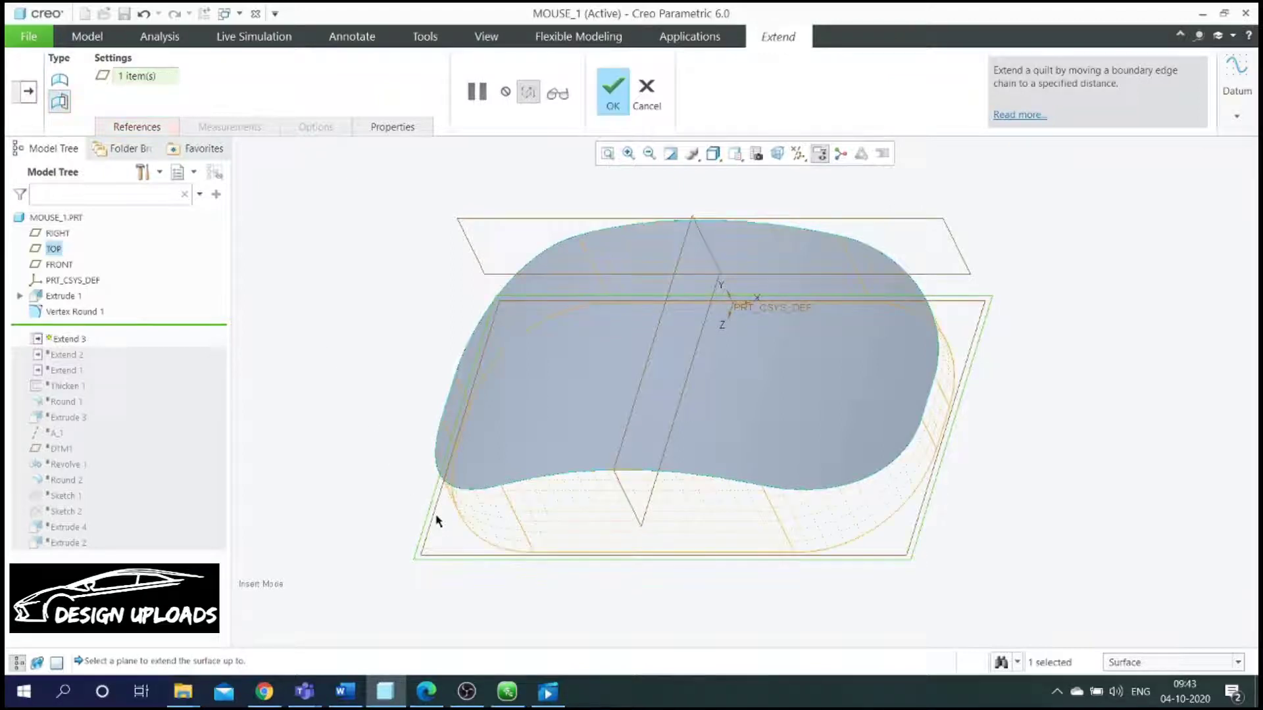
left_click(610, 104)
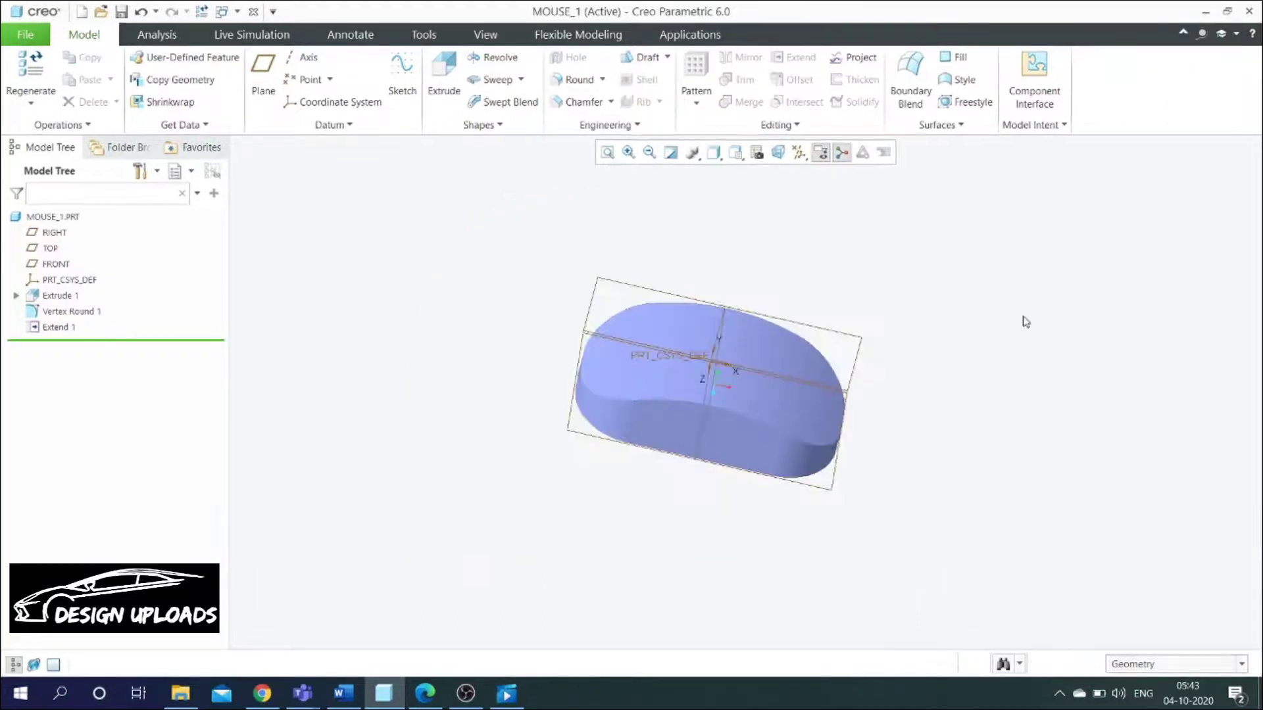
Step: Thicken the extended mouse quilt with an offset value of 20 and complete the feature
key("ctrl+d")
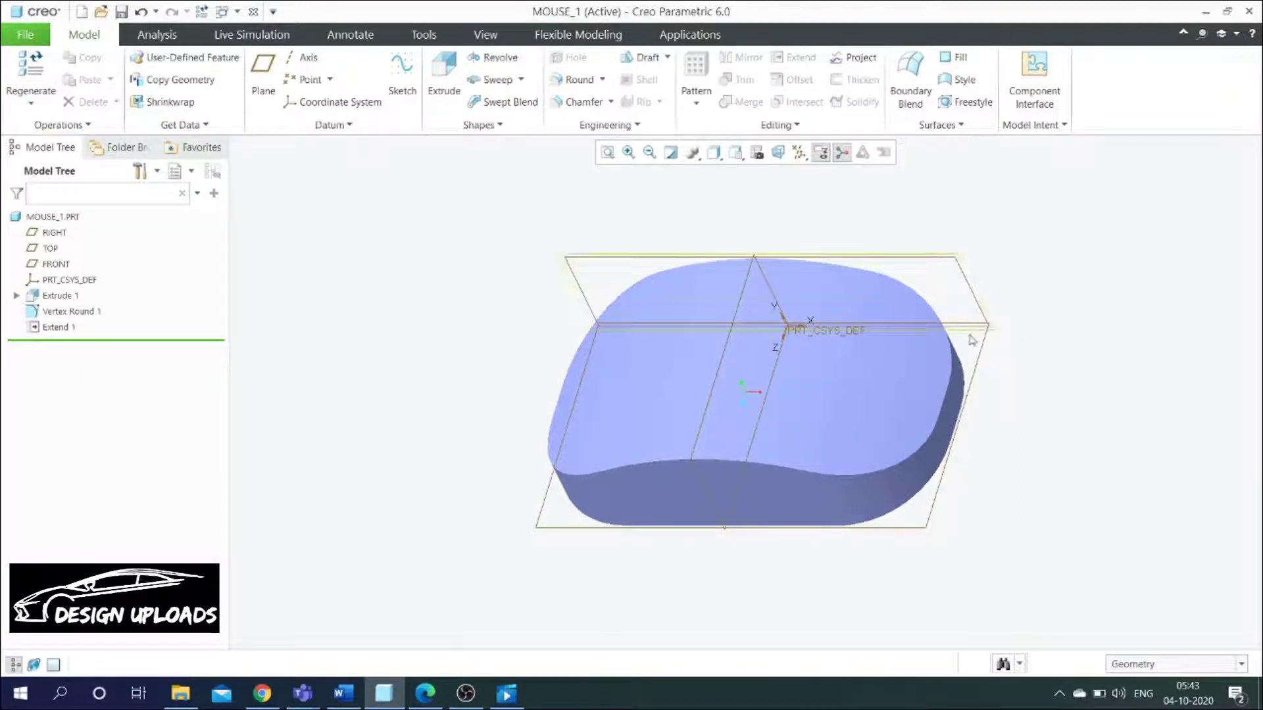
left_click(915, 361)
left_click(855, 80)
double_click(291, 76)
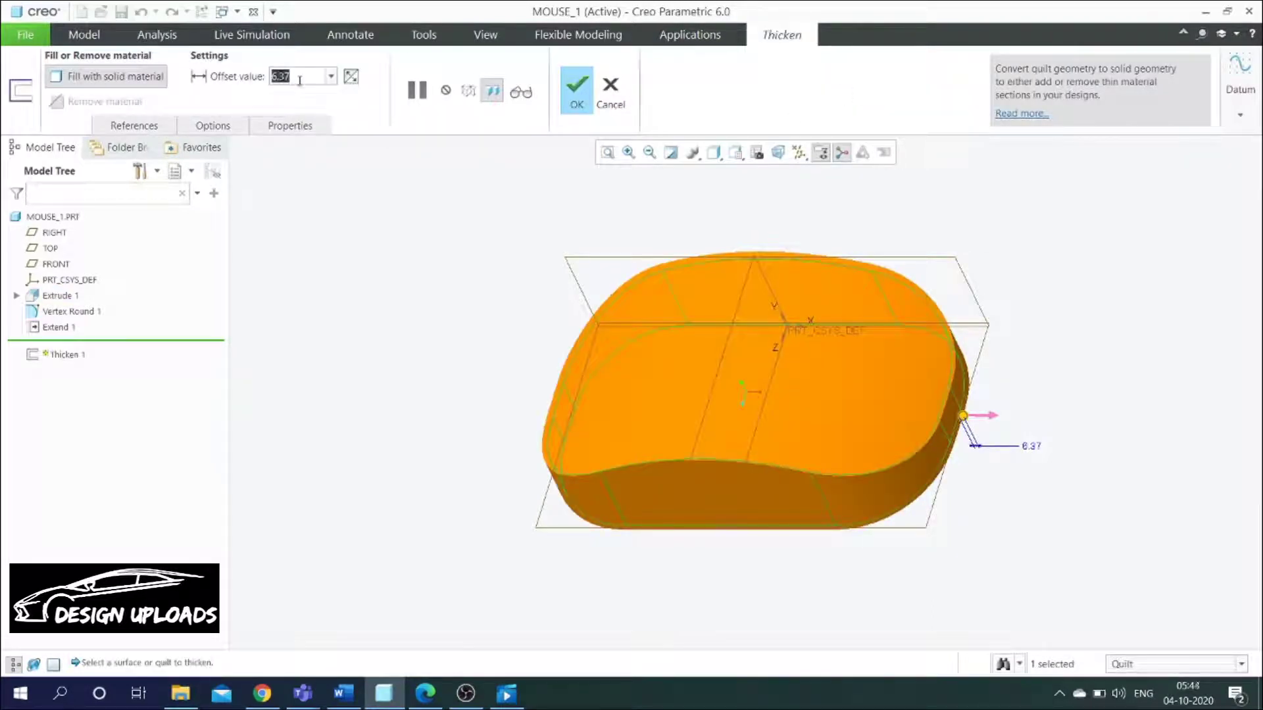
type("20")
key("Return")
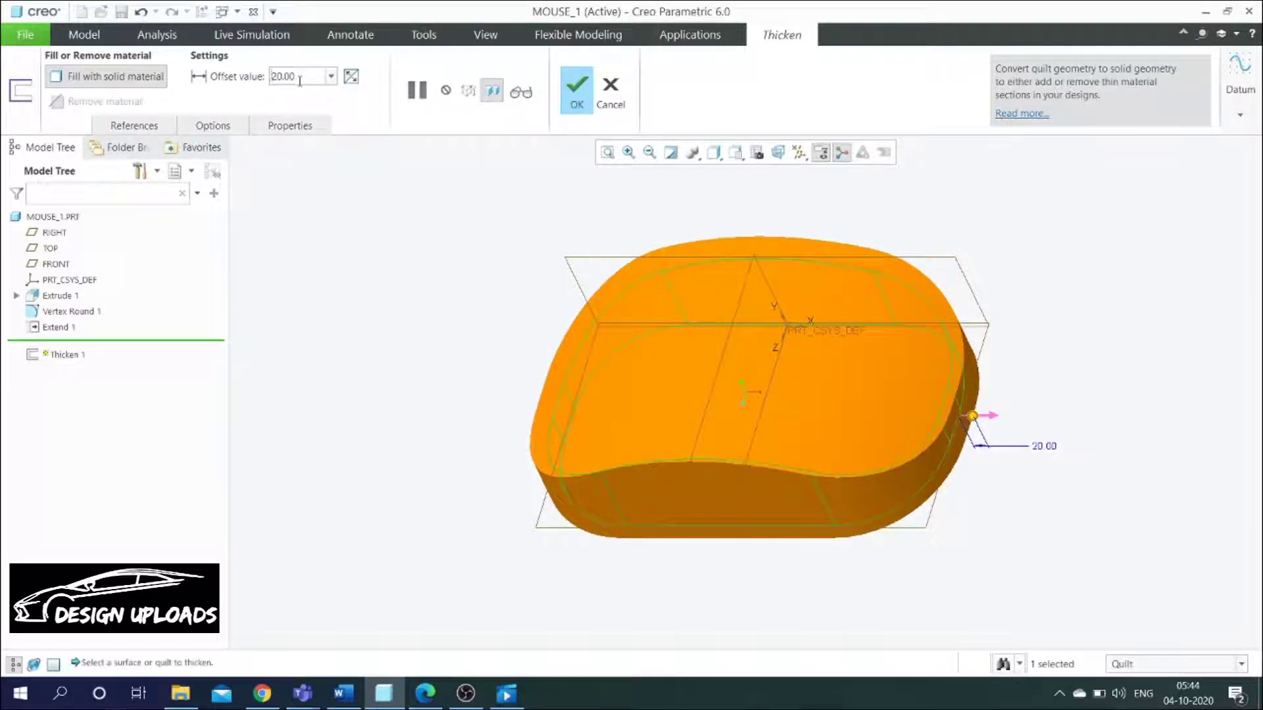
left_click(577, 89)
mouse_move(579, 250)
middle_mouse_down()
mouse_move(580, 293)
mouse_move(652, 206)
mouse_move(567, 332)
mouse_move(535, 347)
mouse_move(602, 294)
mouse_move(619, 296)
middle_mouse_up()
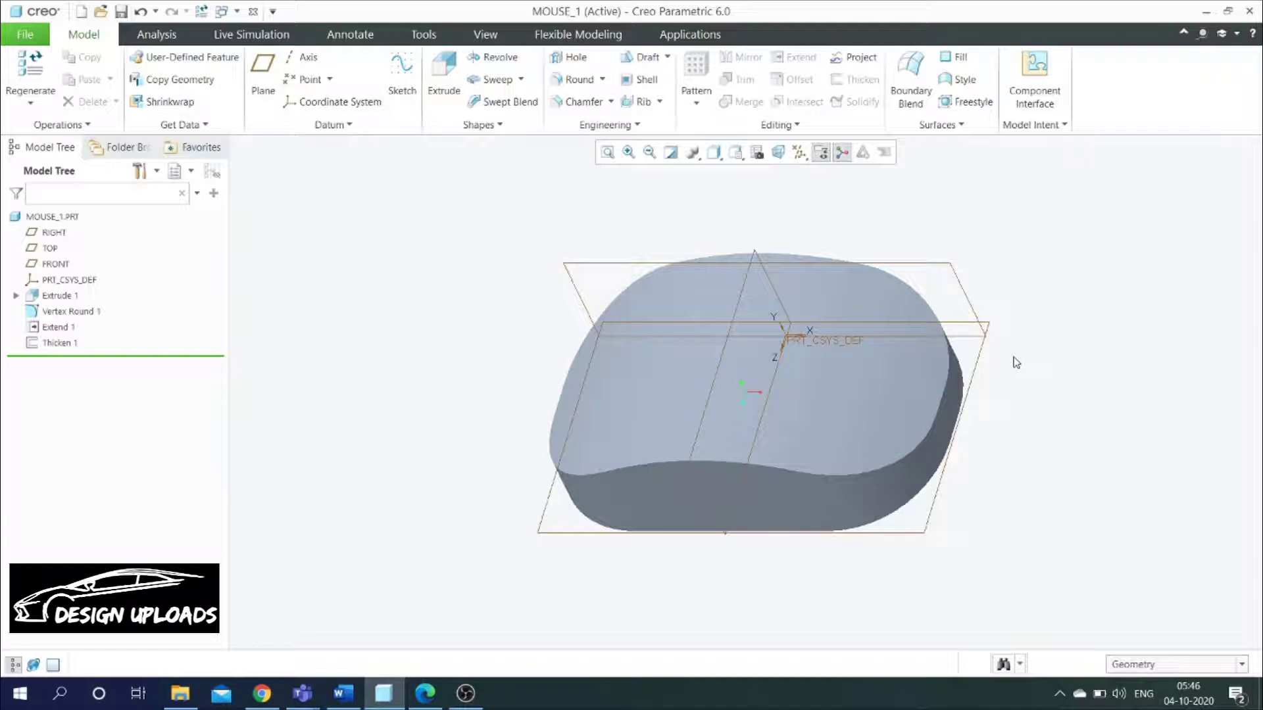
Step: Start a Round on the body's upper outer edge loop and enlarge its radius to about 36.4
left_click(578, 81)
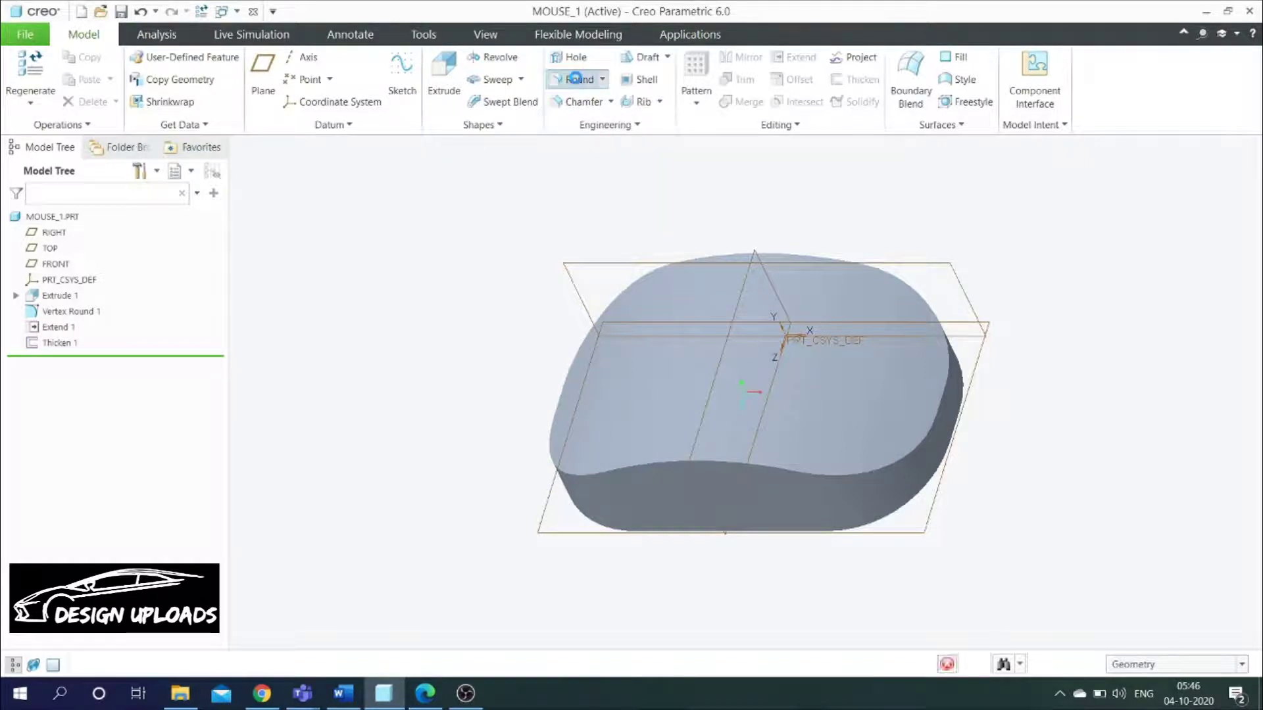
left_click(624, 474)
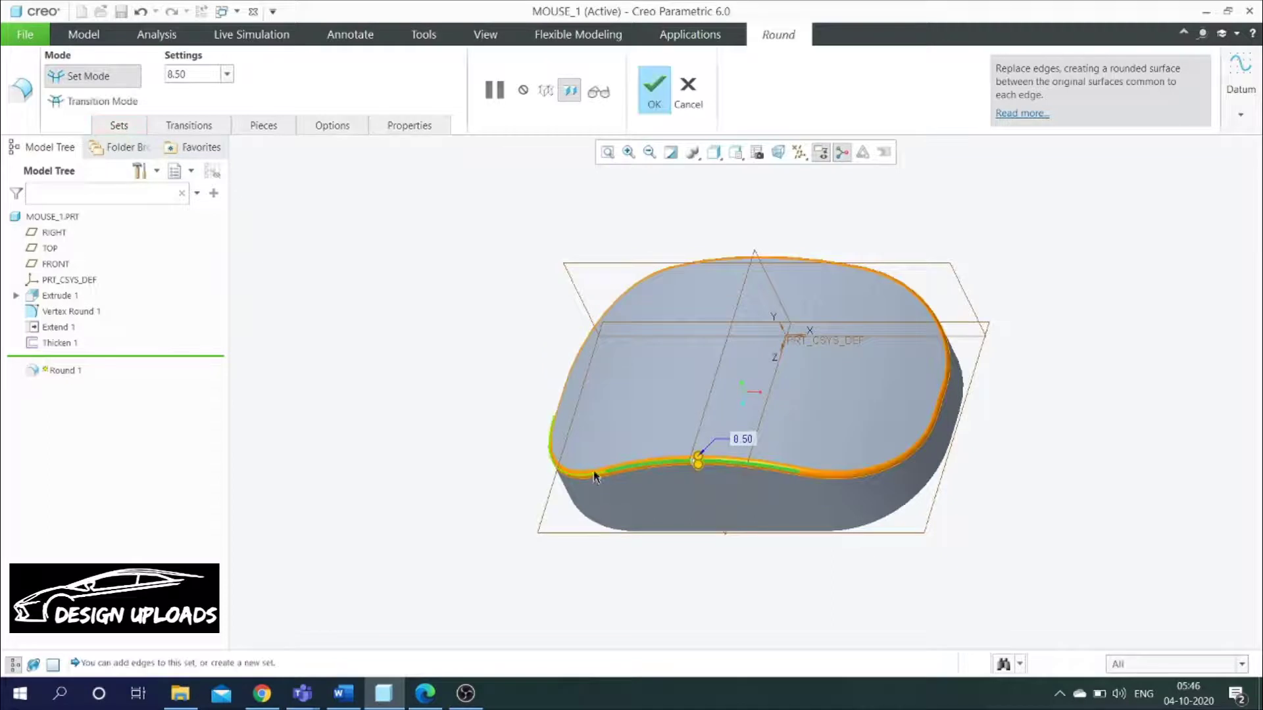
left_click_drag(698, 458, 728, 451)
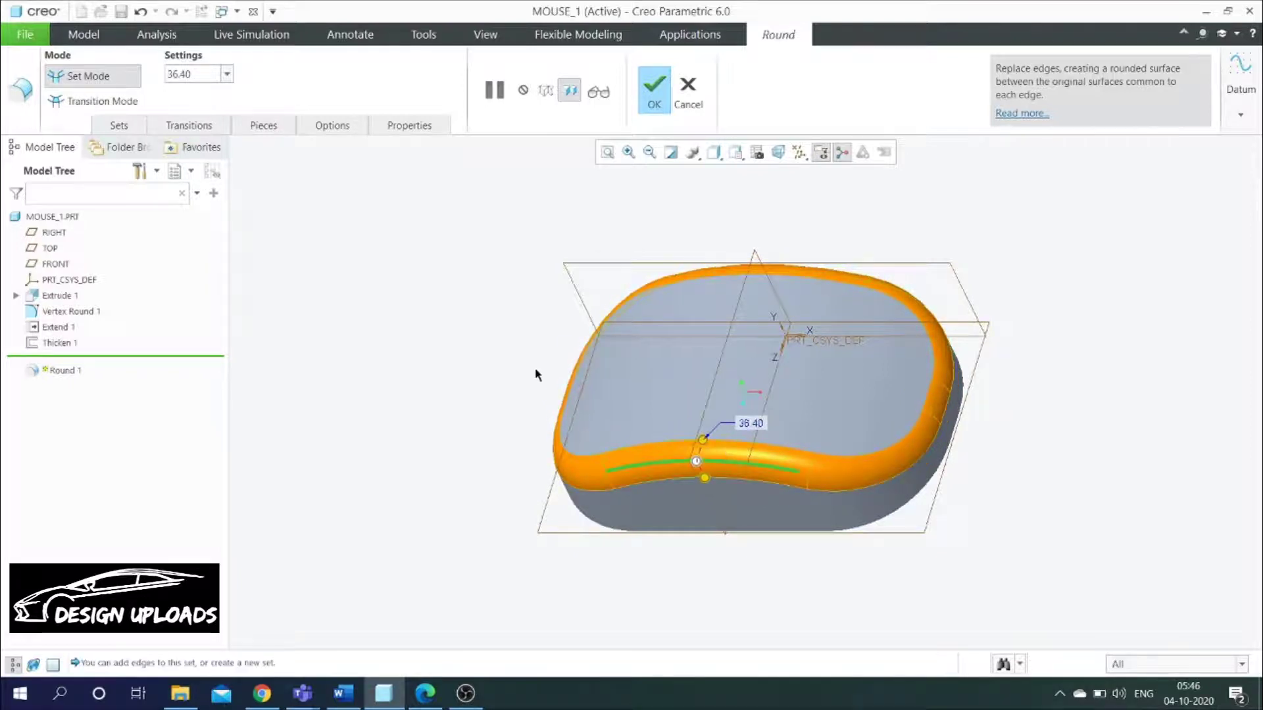
scroll(535, 373, "up", 2)
middle_click_drag(536, 353, 586, 326)
mouse_move(565, 342)
middle_mouse_down()
mouse_move(556, 386)
mouse_move(574, 355)
middle_mouse_up()
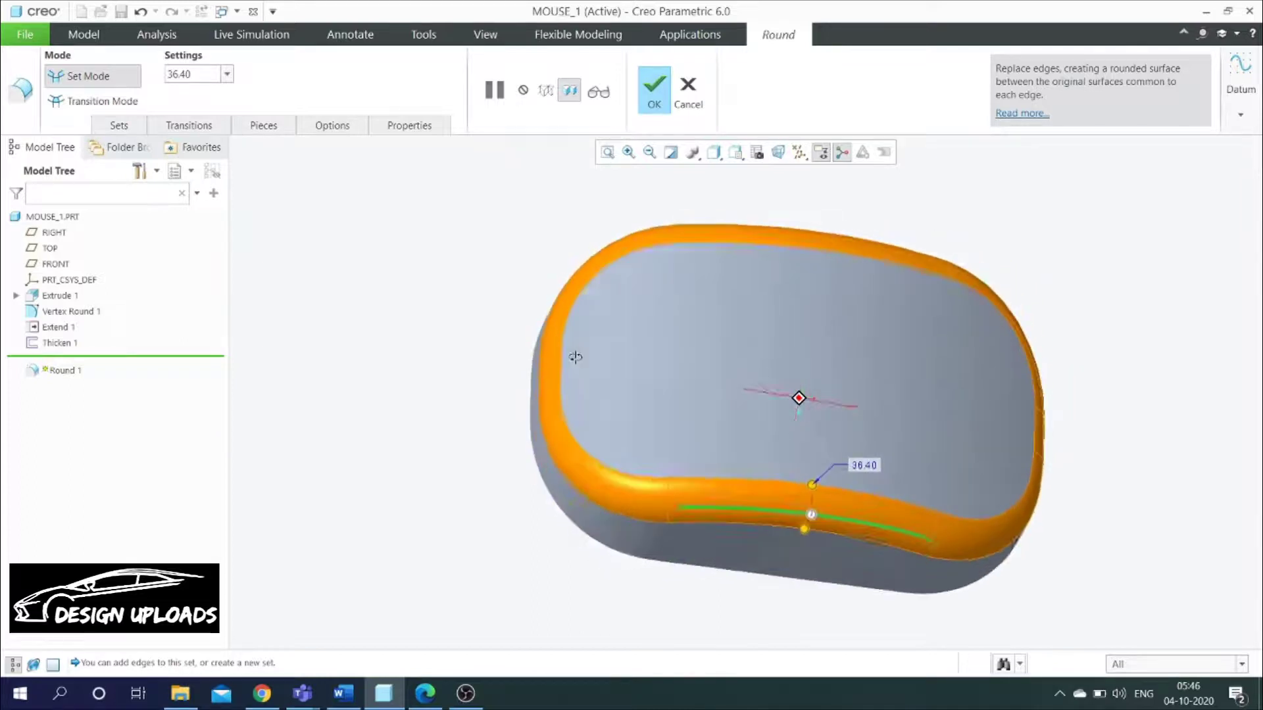
Step: Set the radius of the upper edge round to 35 and complete the feature
double_click(865, 459)
type("35")
key("Return")
left_click(655, 100)
Step: Change the display style so the mouse body is shaded with visible edges
scroll(490, 288, "up", 4)
mouse_move(495, 284)
middle_mouse_down()
mouse_move(457, 346)
mouse_move(550, 231)
mouse_move(524, 344)
mouse_move(492, 383)
mouse_move(539, 318)
mouse_move(505, 308)
mouse_move(516, 299)
middle_mouse_up()
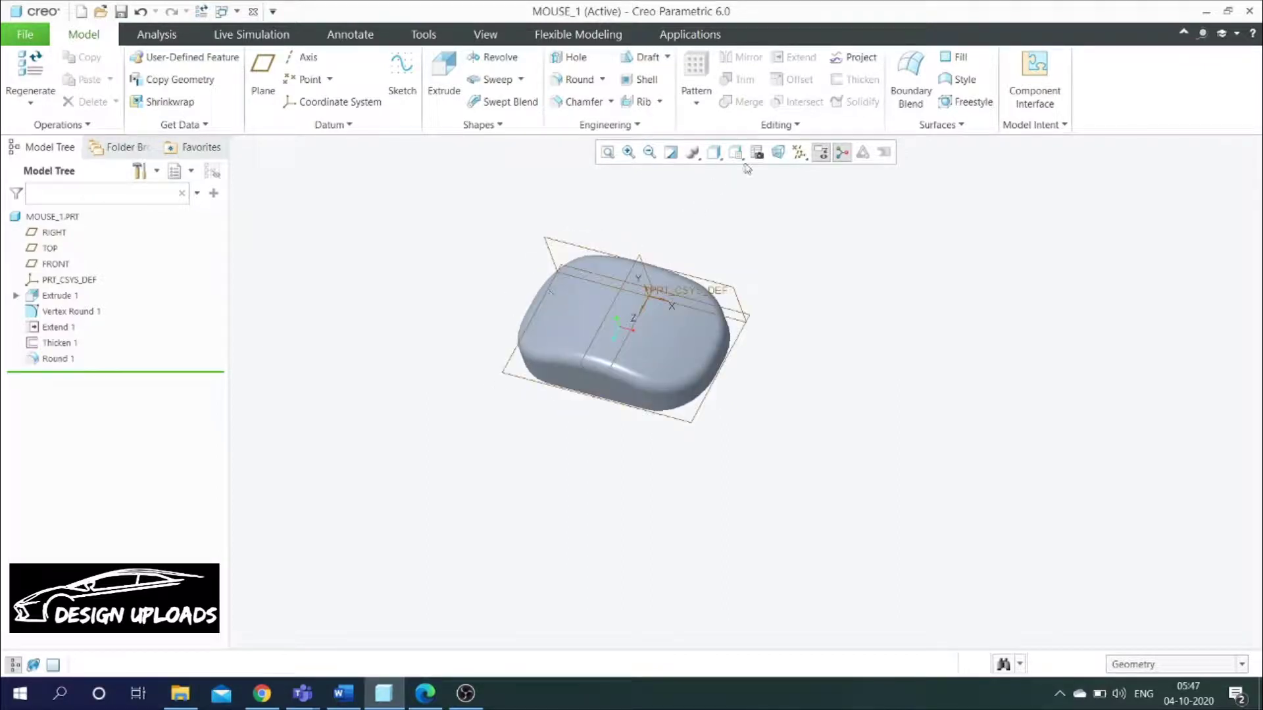
left_click(717, 157)
left_click(722, 162)
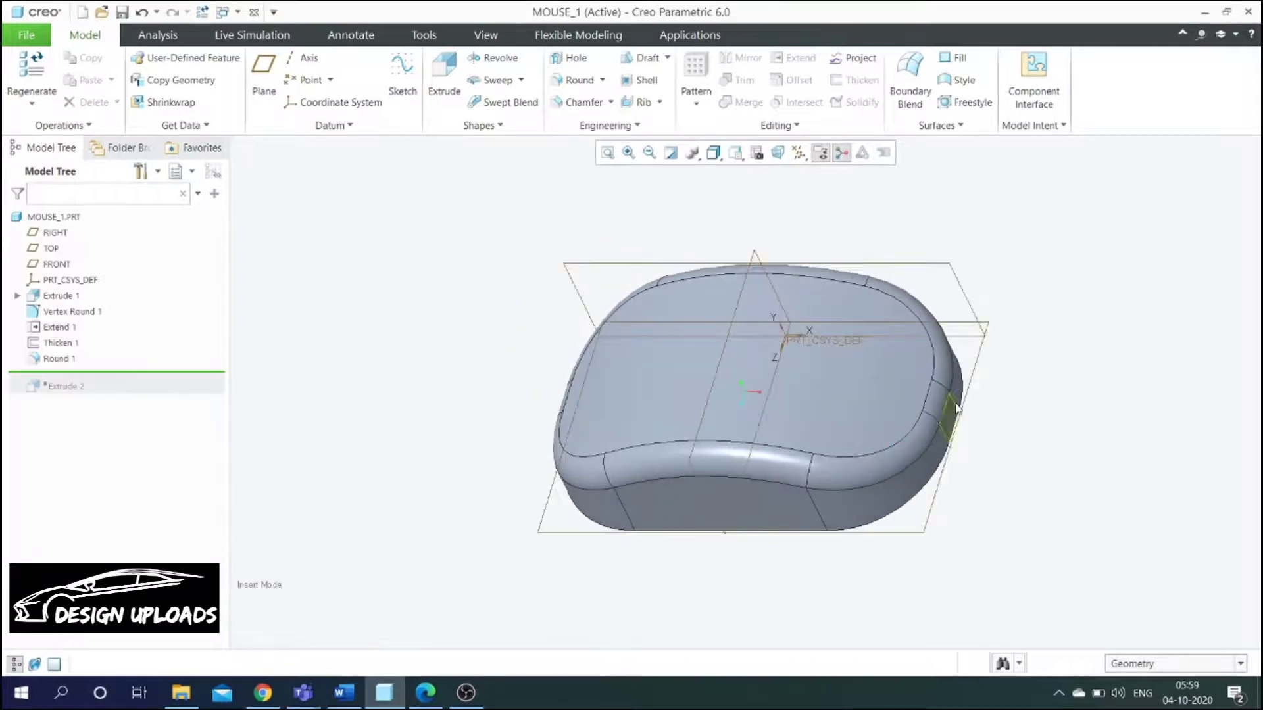
Step: Start an Extrude sketch on the TOP plane and orient the view parallel to the sketching plane
left_click(979, 361)
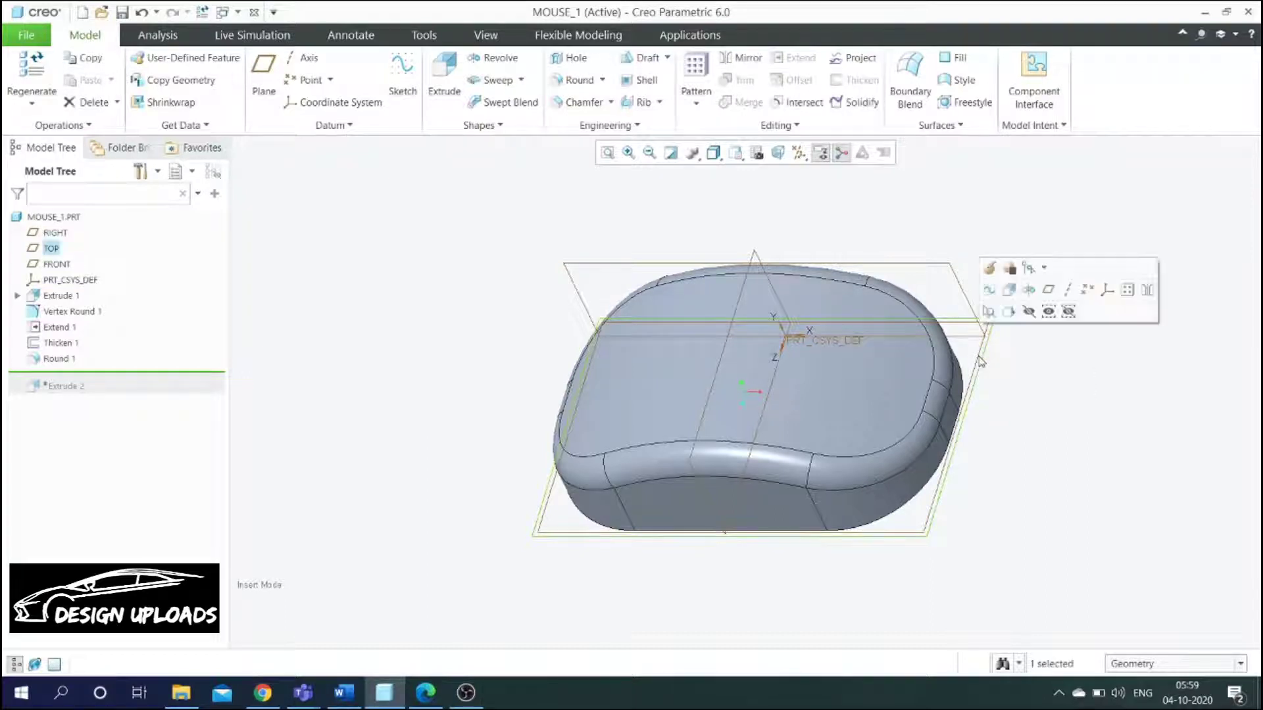
left_click(442, 85)
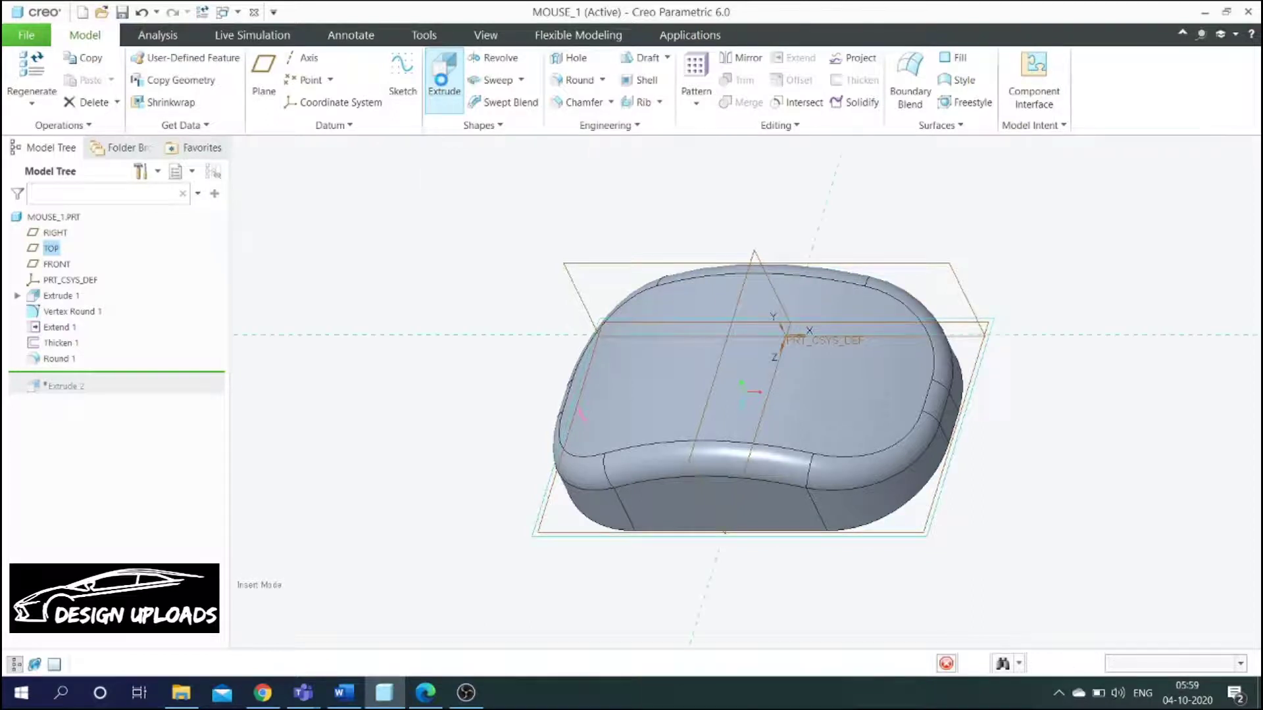
left_click(777, 152)
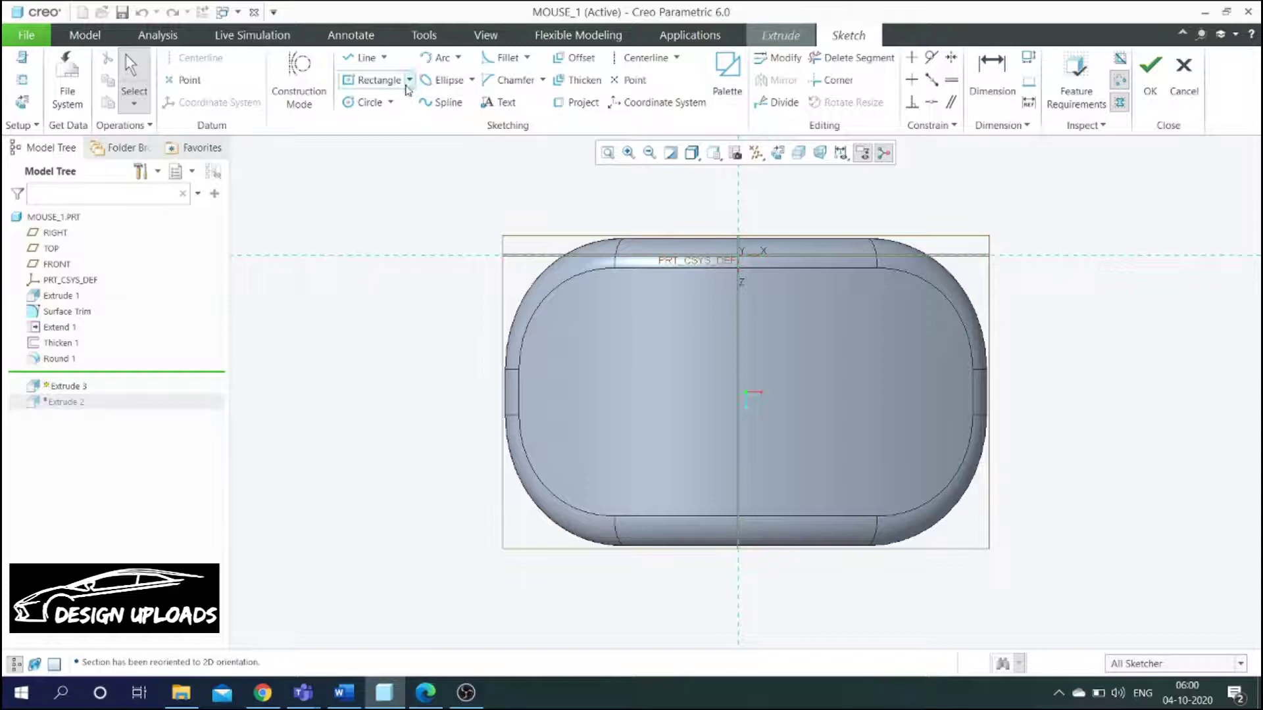
Step: Draw a horizontal centerline through the midpoint of the short straight edge at the left end of the body
left_click(637, 59)
left_click(520, 392)
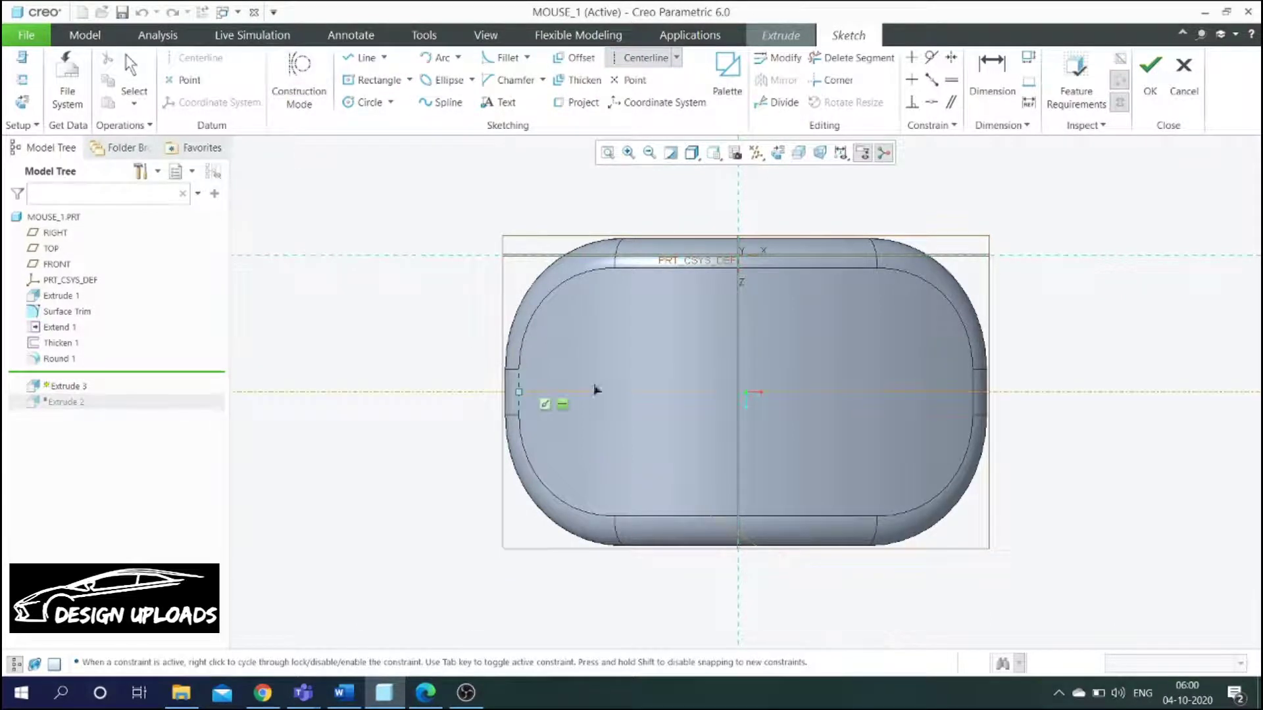
left_click(622, 391)
scroll(488, 393, "down", 2)
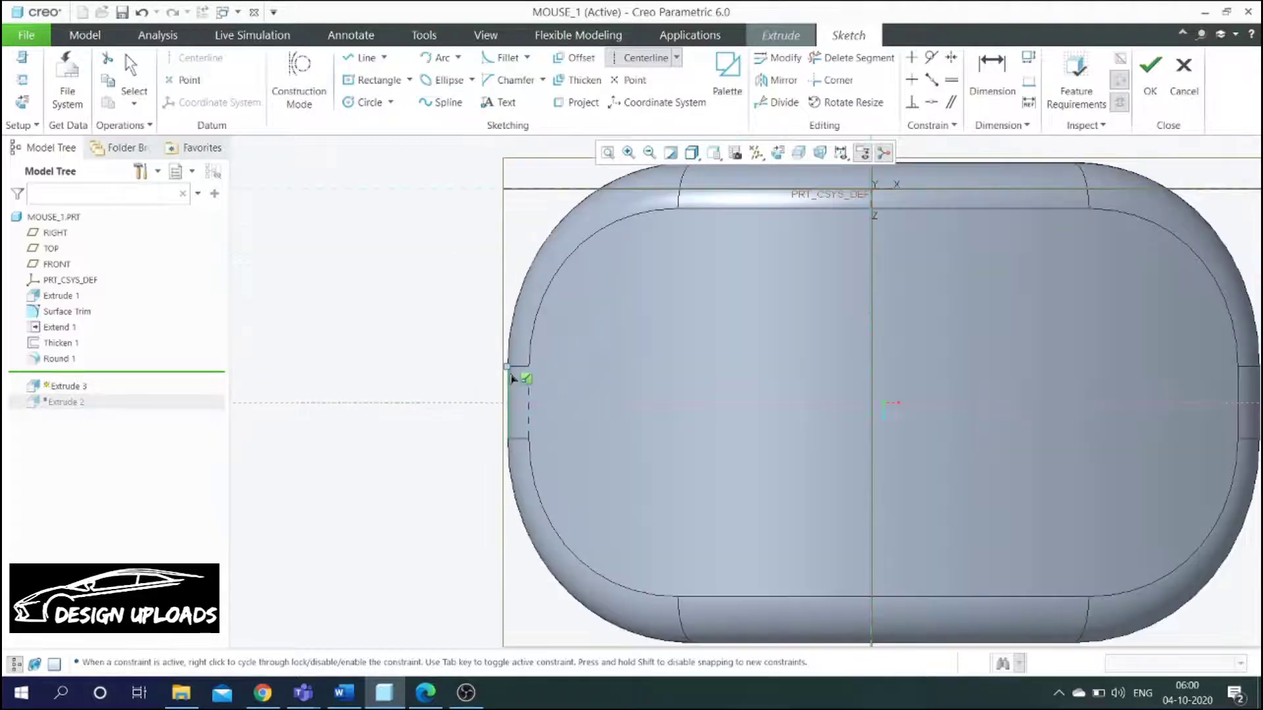
left_click(526, 367)
left_click(527, 440)
scroll(465, 298, "up", 2)
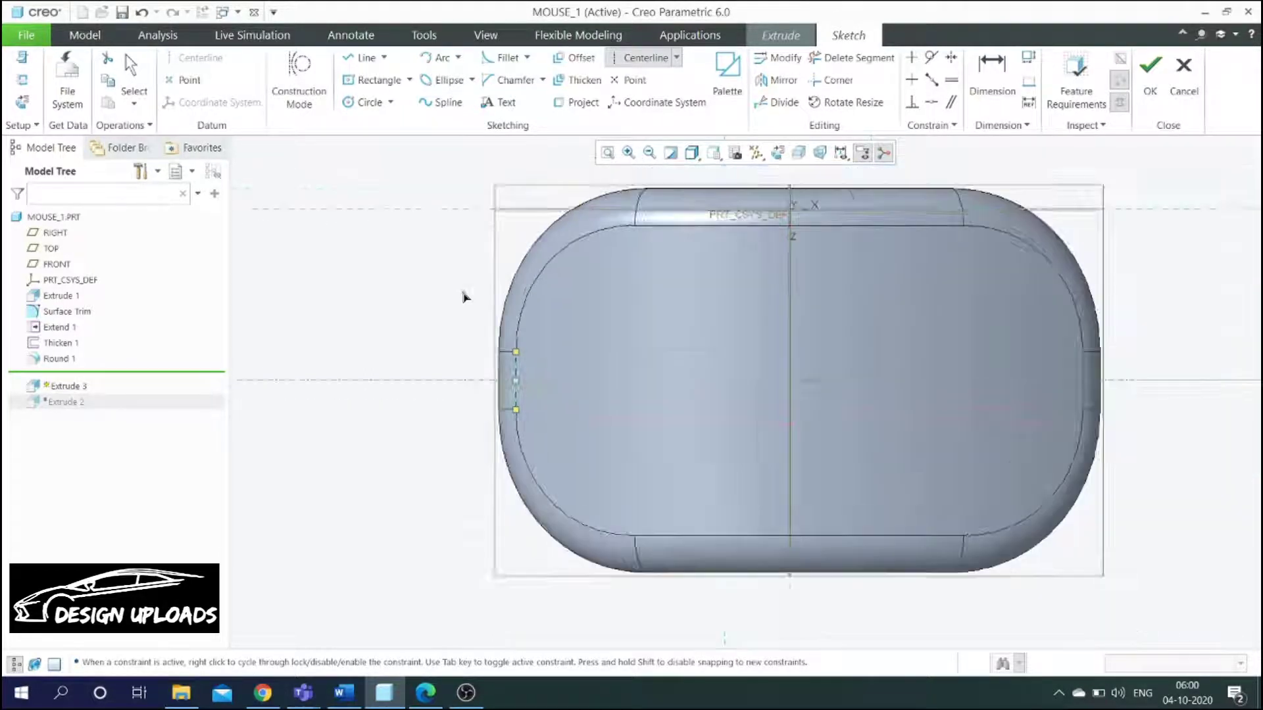
Step: Sketch a center rectangle about 101 long and 29 wide on the horizontal centerline, about 25 from the short left edge
left_click(409, 79)
left_click(409, 133)
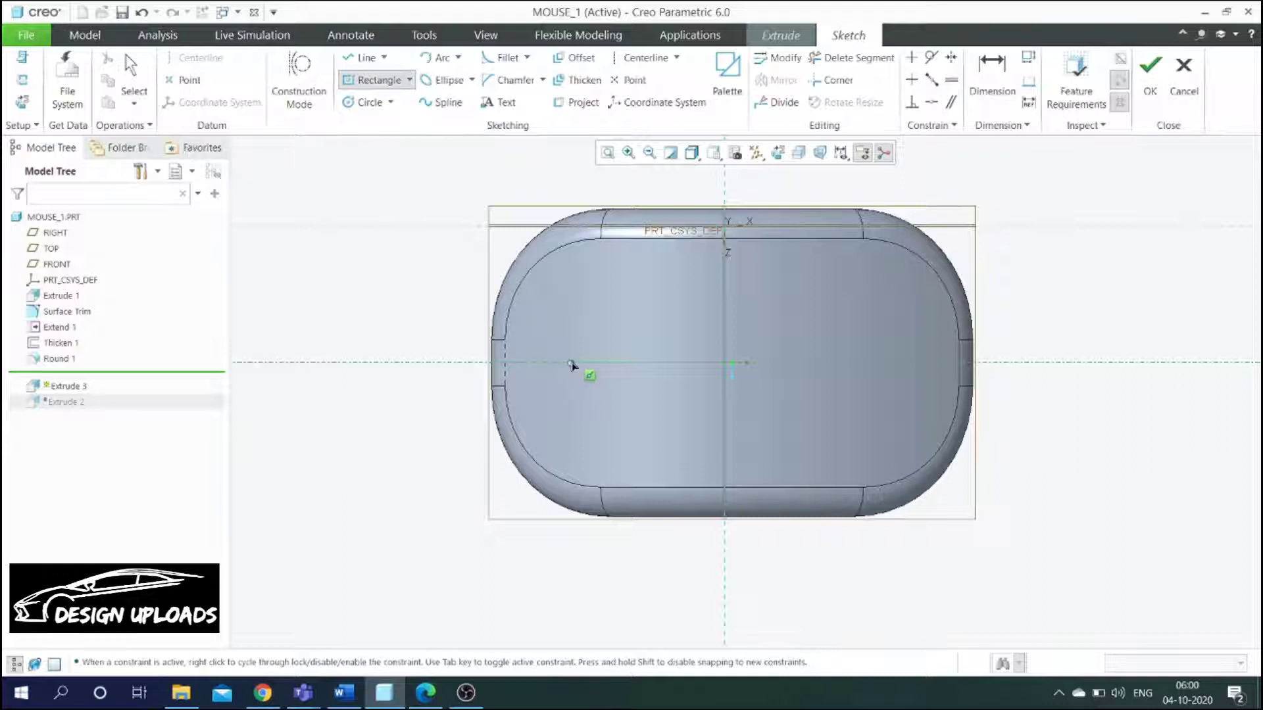
left_click(612, 350)
middle_click(533, 332)
scroll(513, 342, "up", 3)
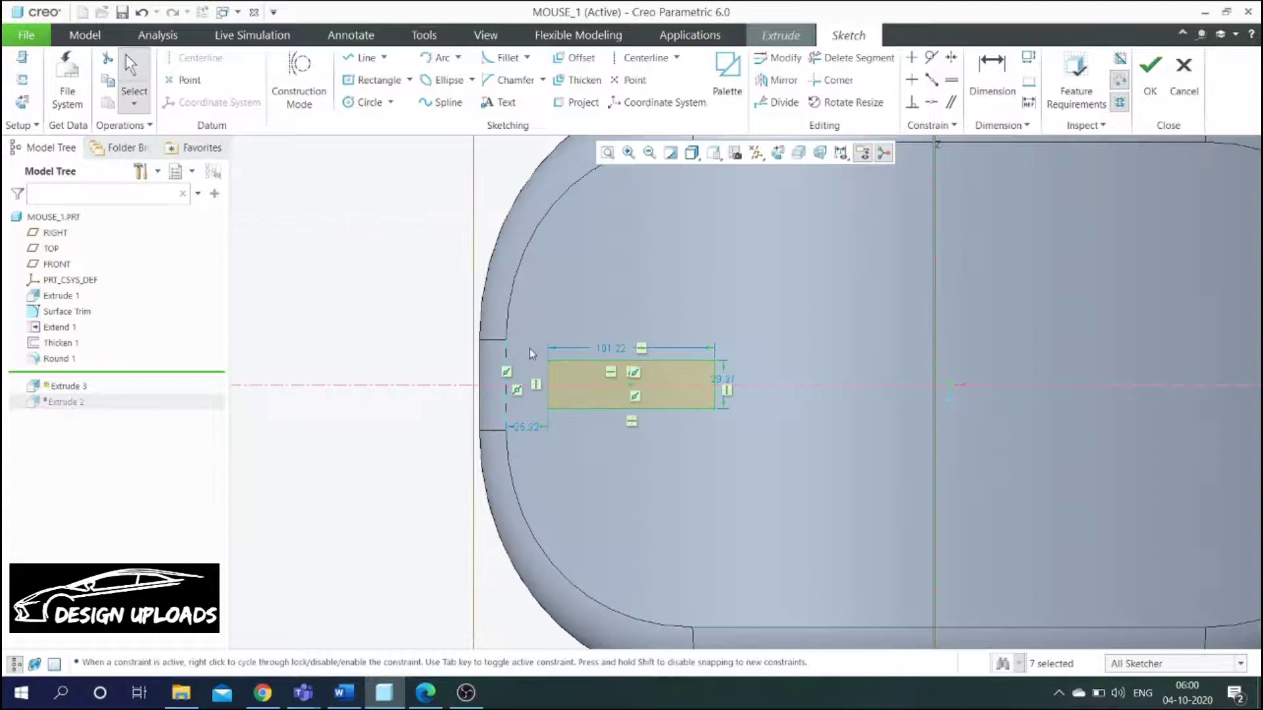
Step: Make all of the rectangle's dimensions strong and finish the sketch
scroll(531, 349, "down", 3)
mouse_move(450, 304)
left_mouse_down()
mouse_move(576, 421)
mouse_move(719, 498)
left_mouse_up()
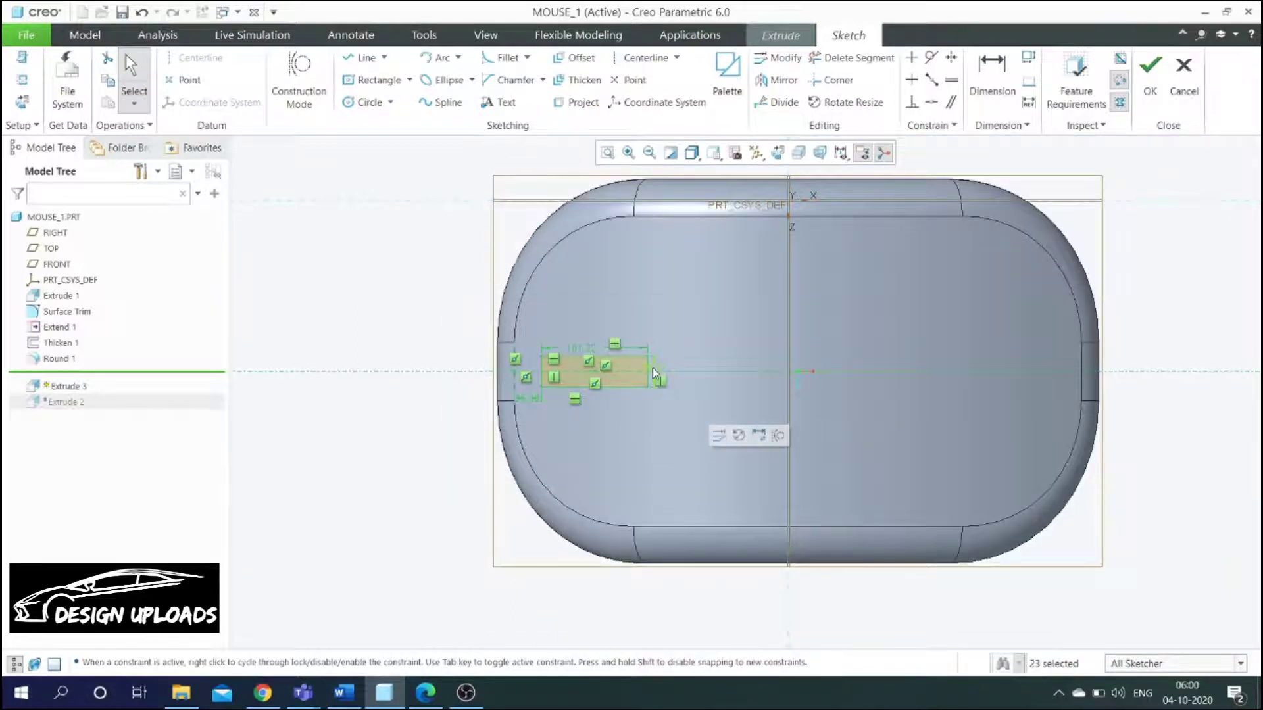
right_click(653, 369)
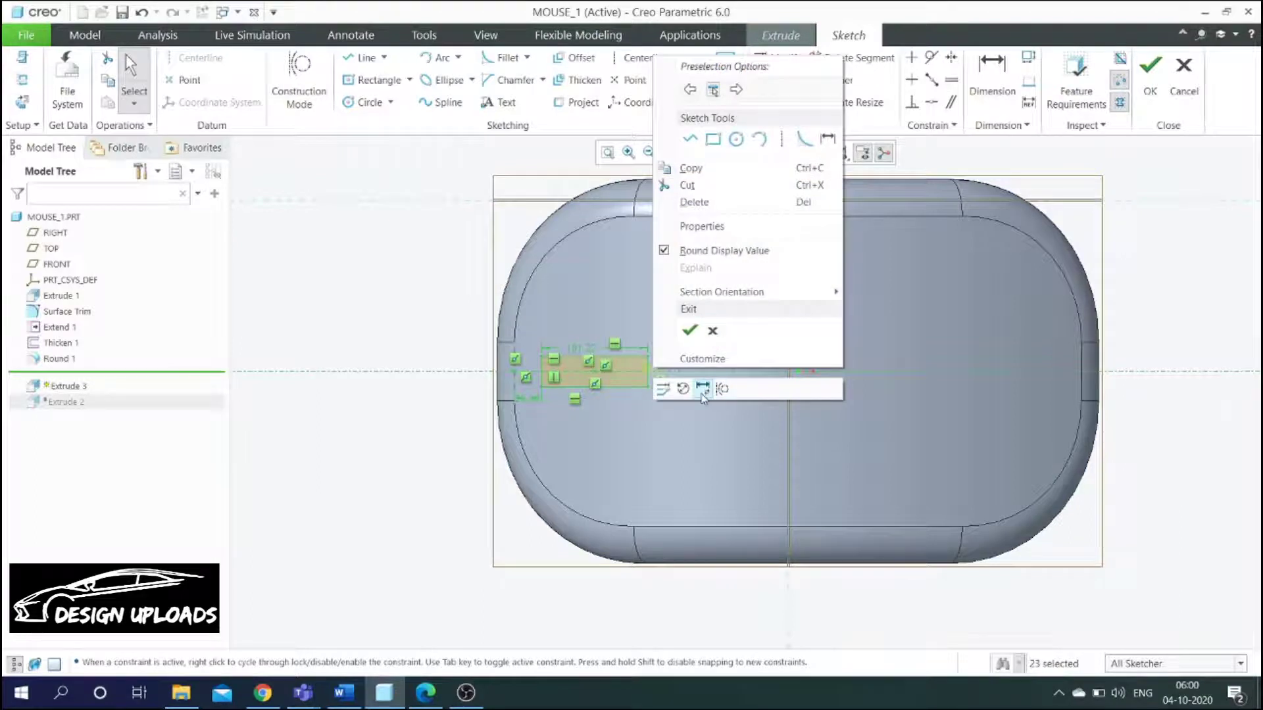
left_click(668, 308)
scroll(631, 342, "down", 1)
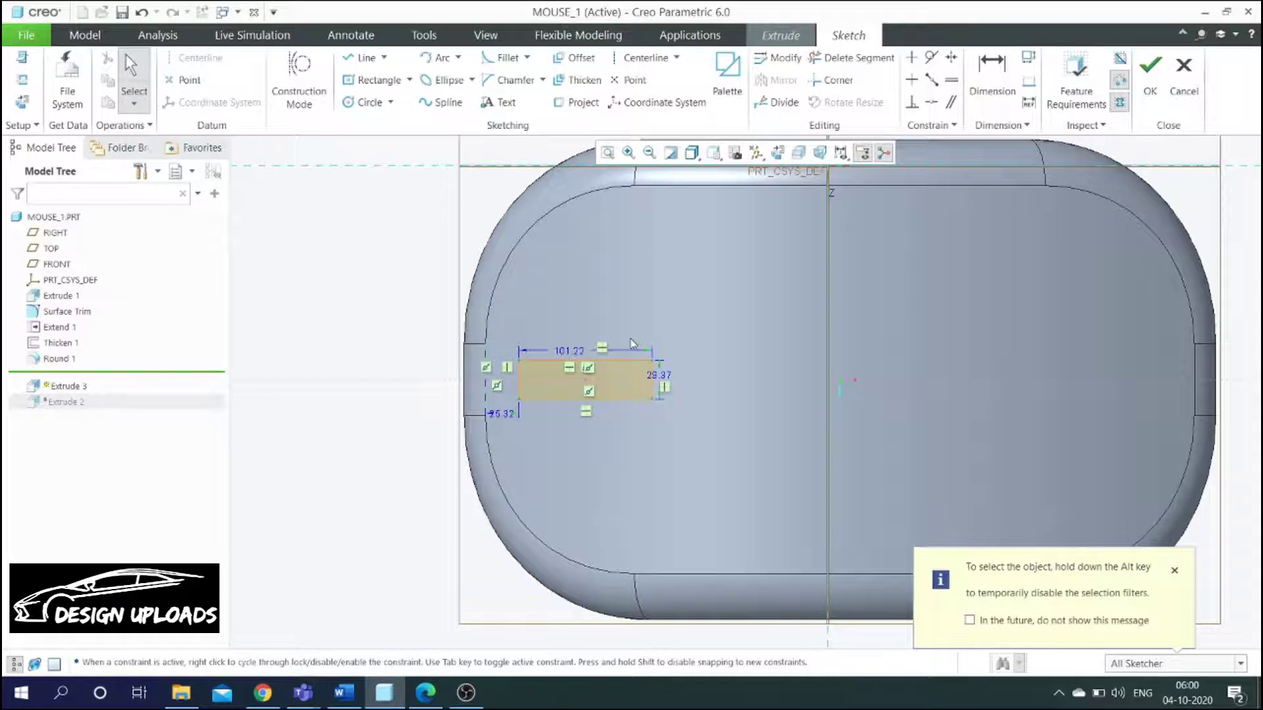
scroll(630, 338, "up", 1)
left_click(1149, 74)
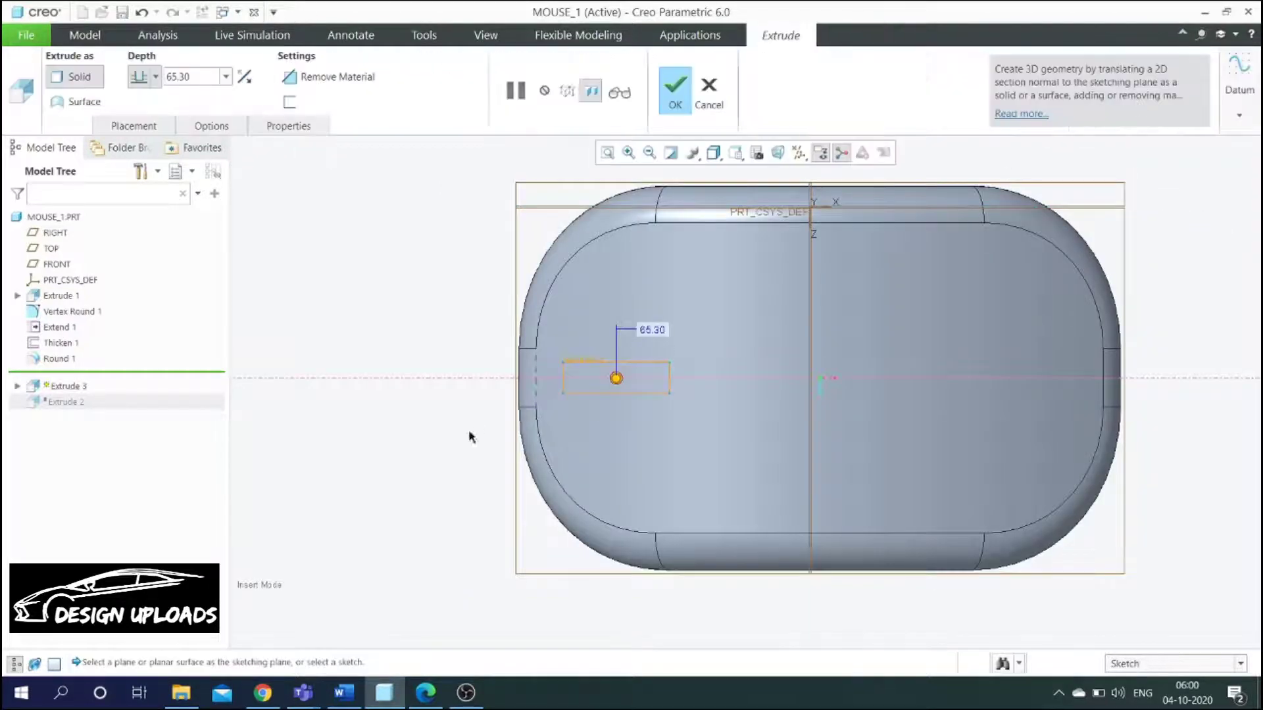
Step: Extrude the rectangle upward to a depth of about 177.10 as a material-removing cut through the mouse's upper surface
scroll(471, 437, "up", 2)
middle_click_drag(471, 436, 554, 365)
scroll(563, 375, "down", 3)
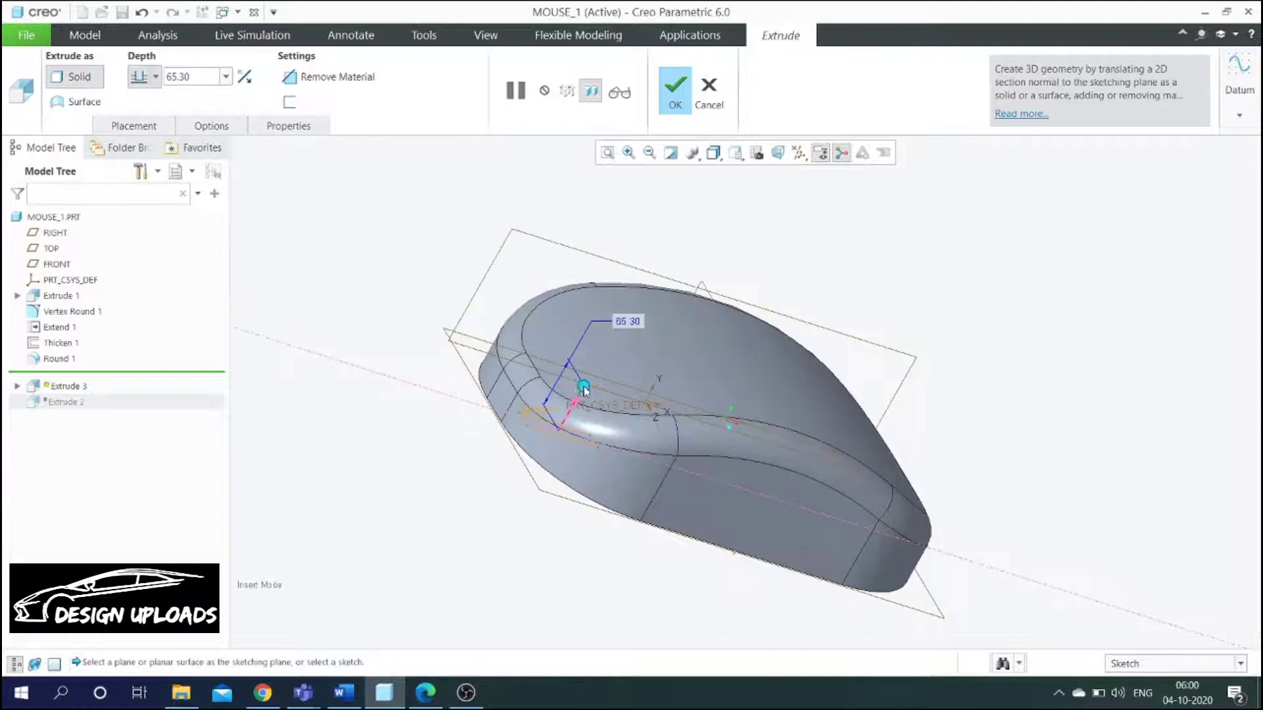
left_click_drag(583, 387, 646, 324)
mouse_move(587, 355)
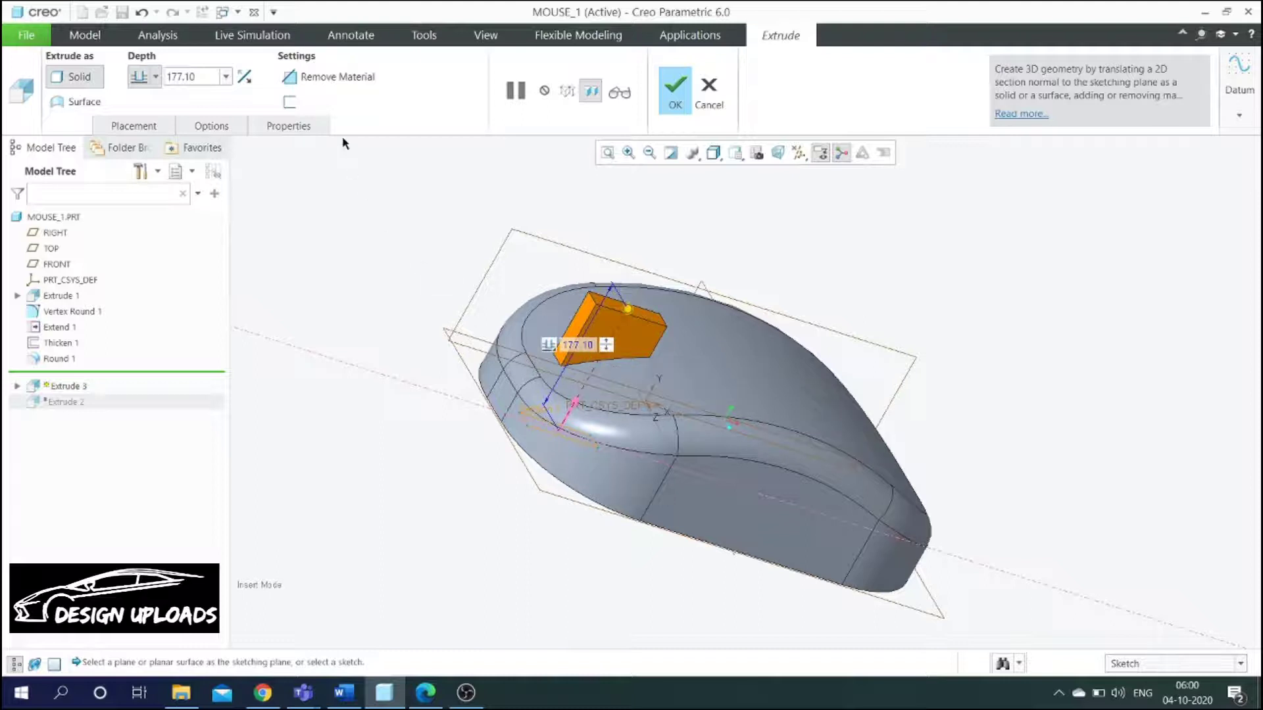
left_click(338, 80)
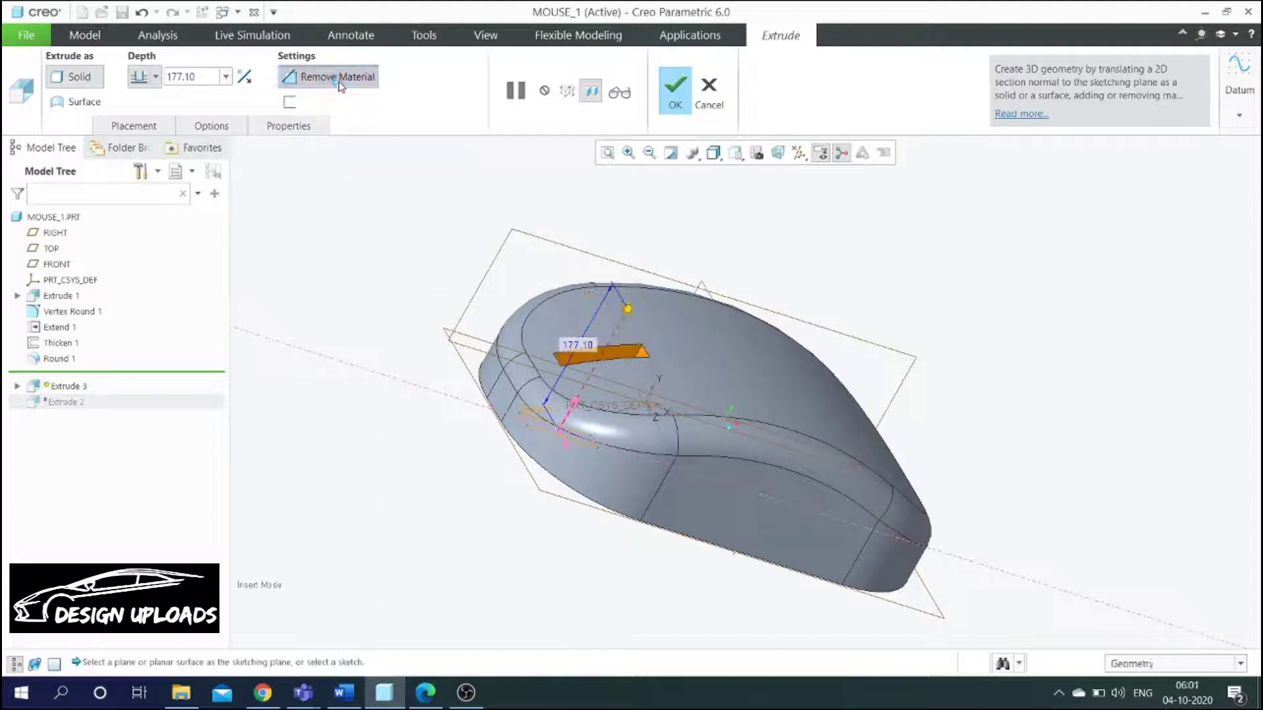
left_click(665, 97)
middle_click_drag(606, 245, 578, 282)
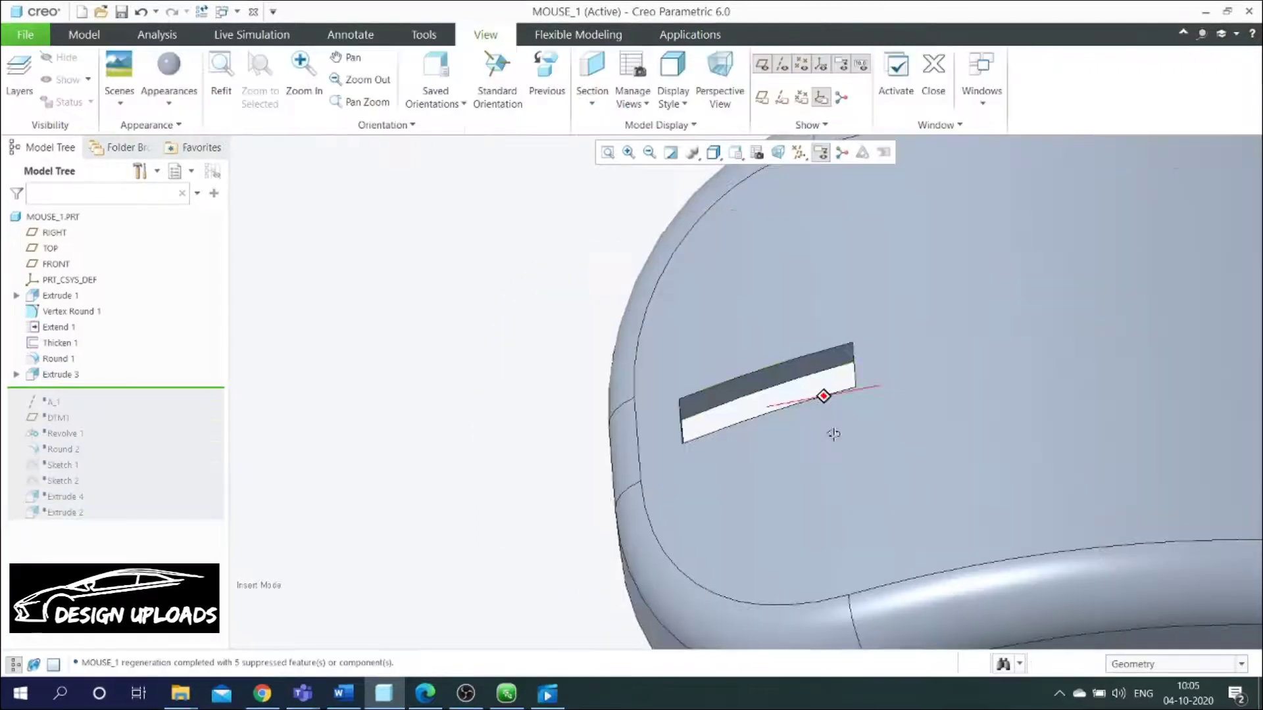
middle_click_drag(833, 434, 833, 434)
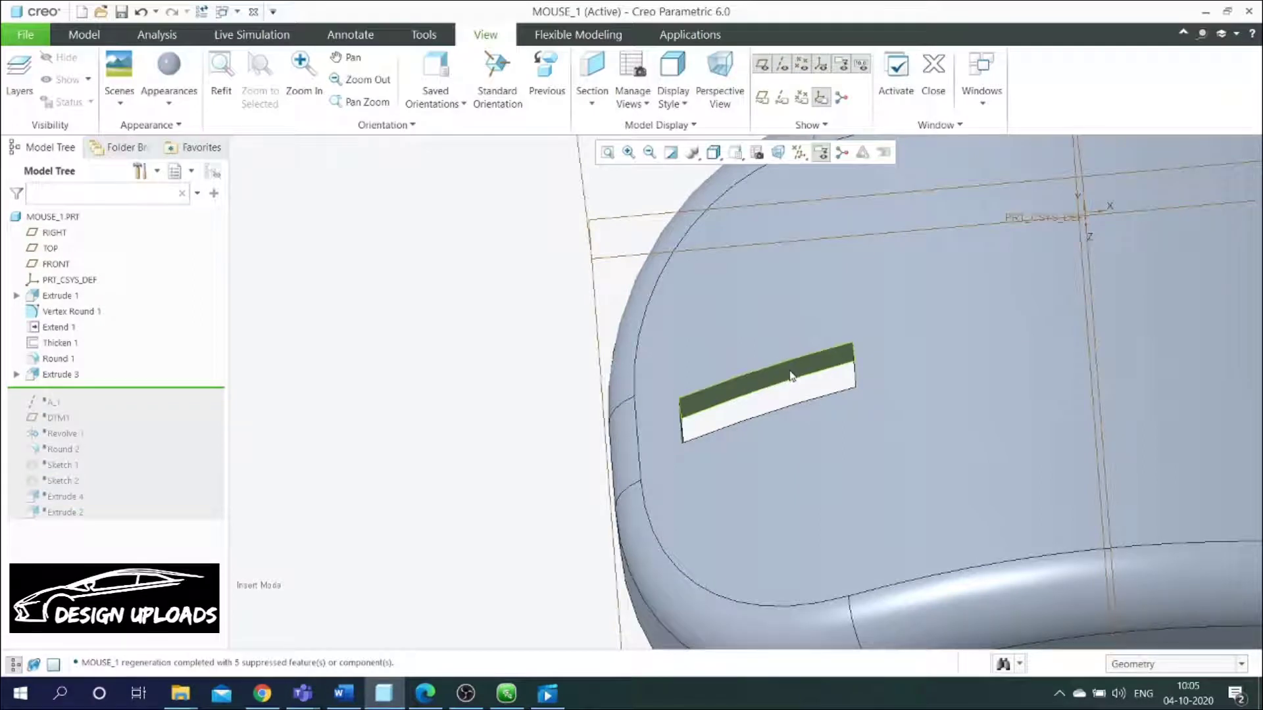
scroll(792, 377, "down", 5)
scroll(791, 378, "up", 4)
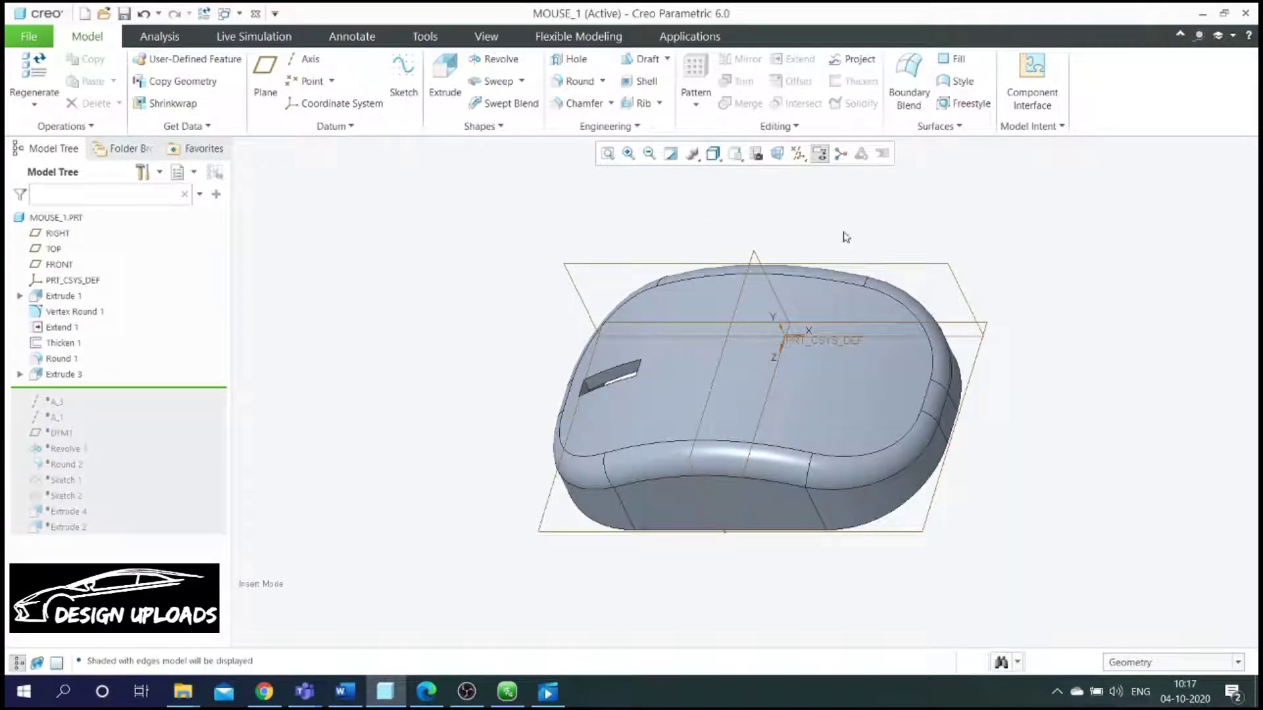
Step: Begin a datum axis normal to the slot's long side wall, with offset references to the TOP plane and the body's left end edge
left_click(305, 60)
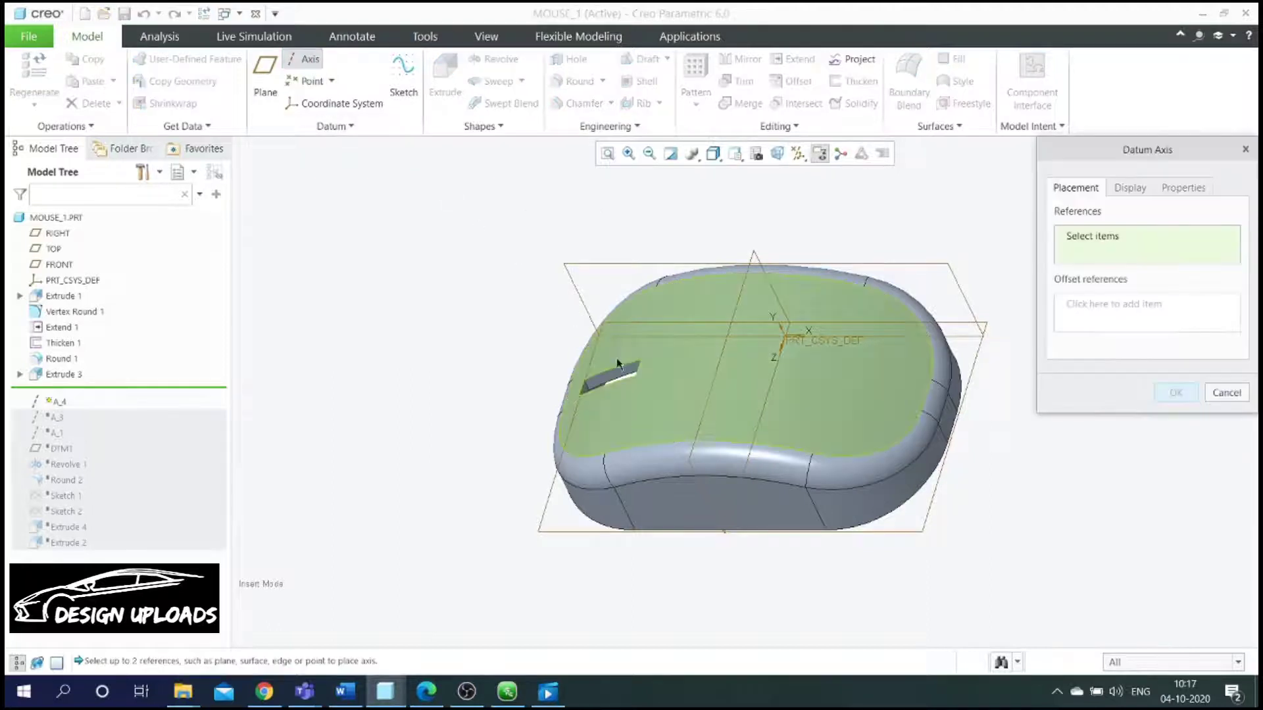
scroll(625, 375, "up", 5)
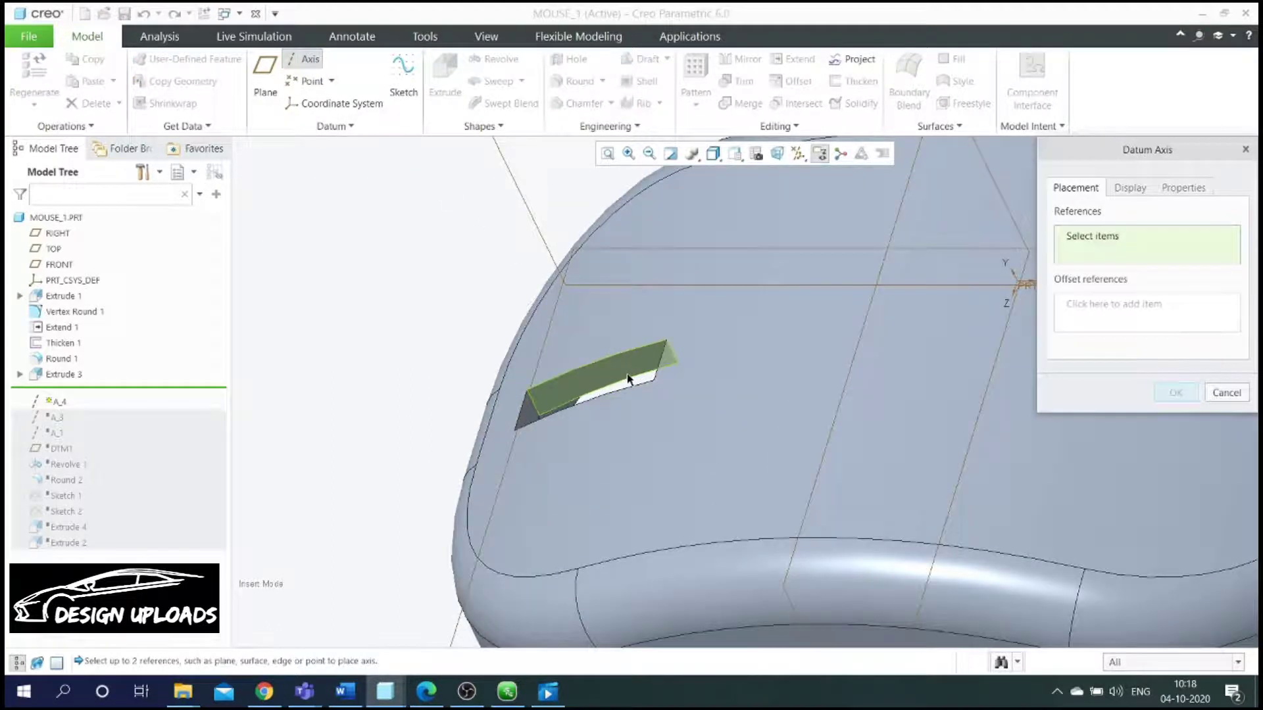
left_click(627, 380)
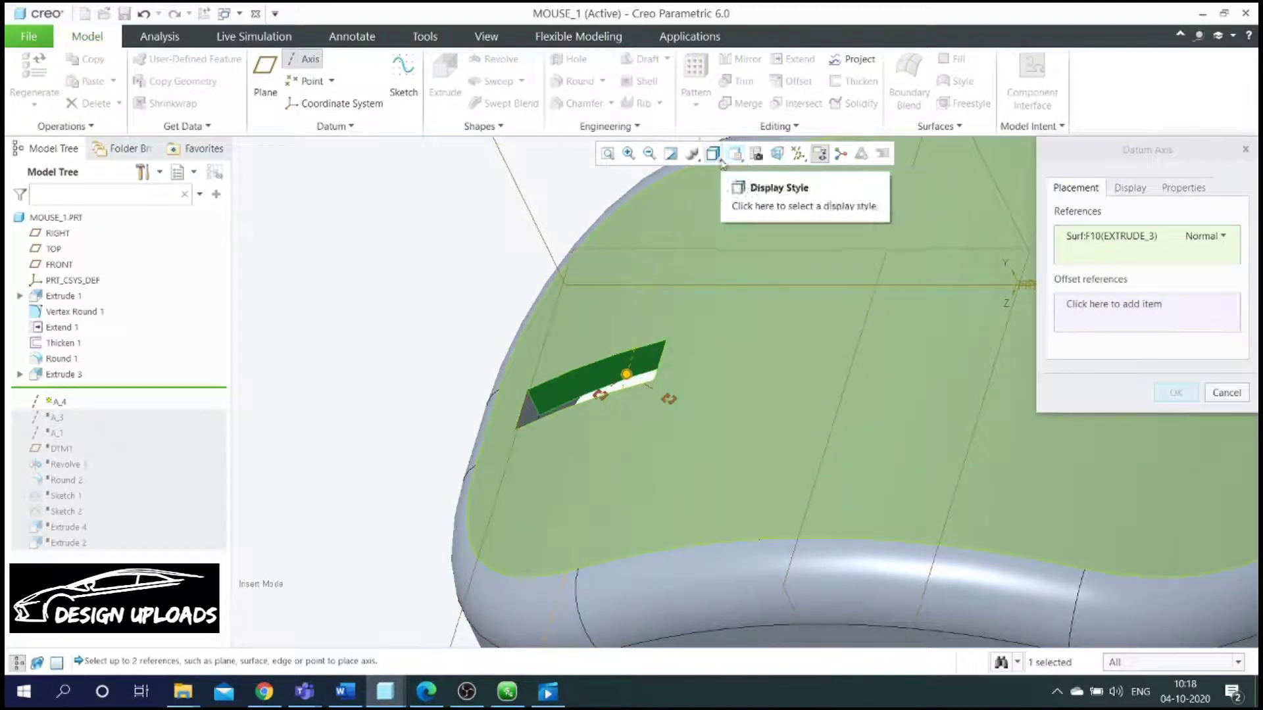
left_click(736, 156)
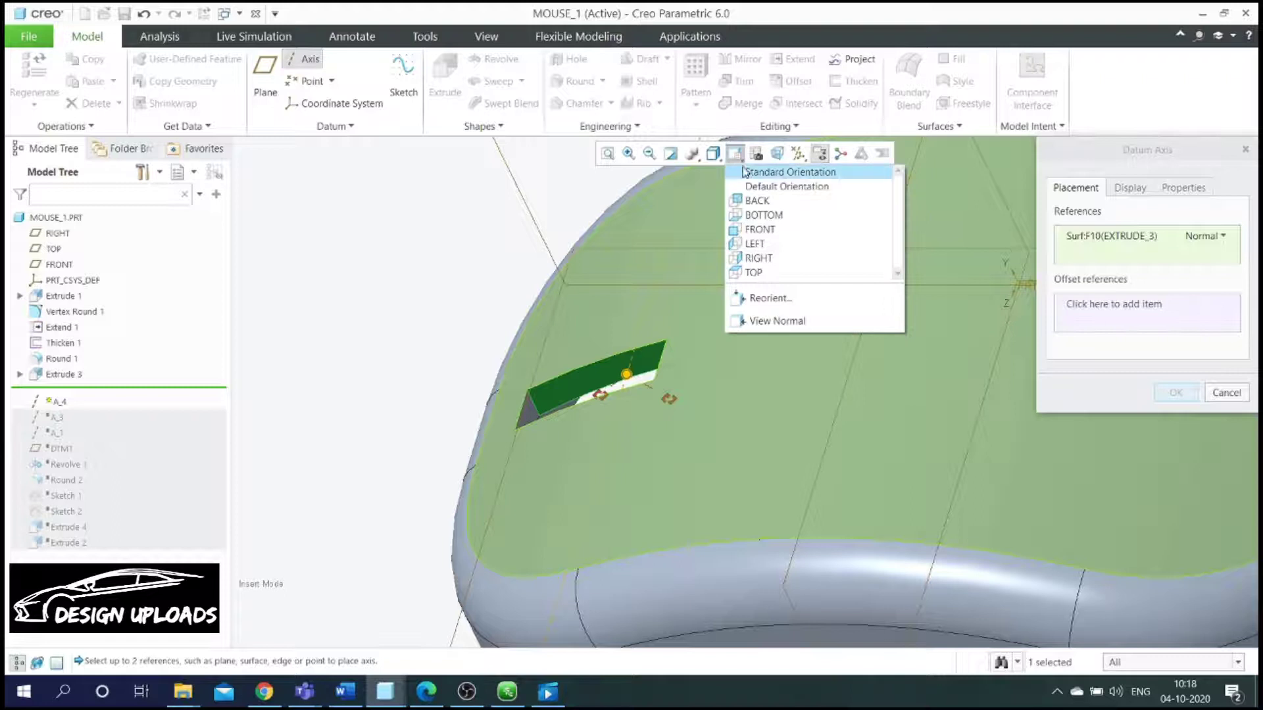
left_click(797, 230)
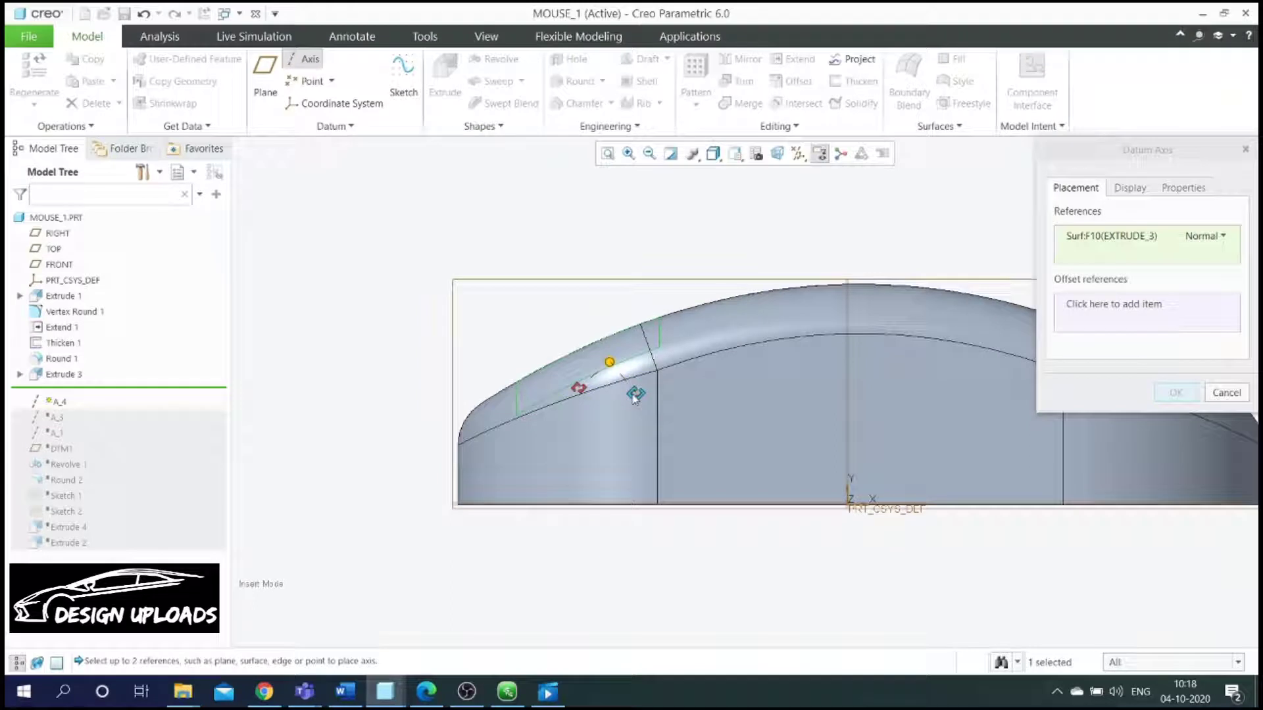
left_click_drag(635, 398, 610, 505)
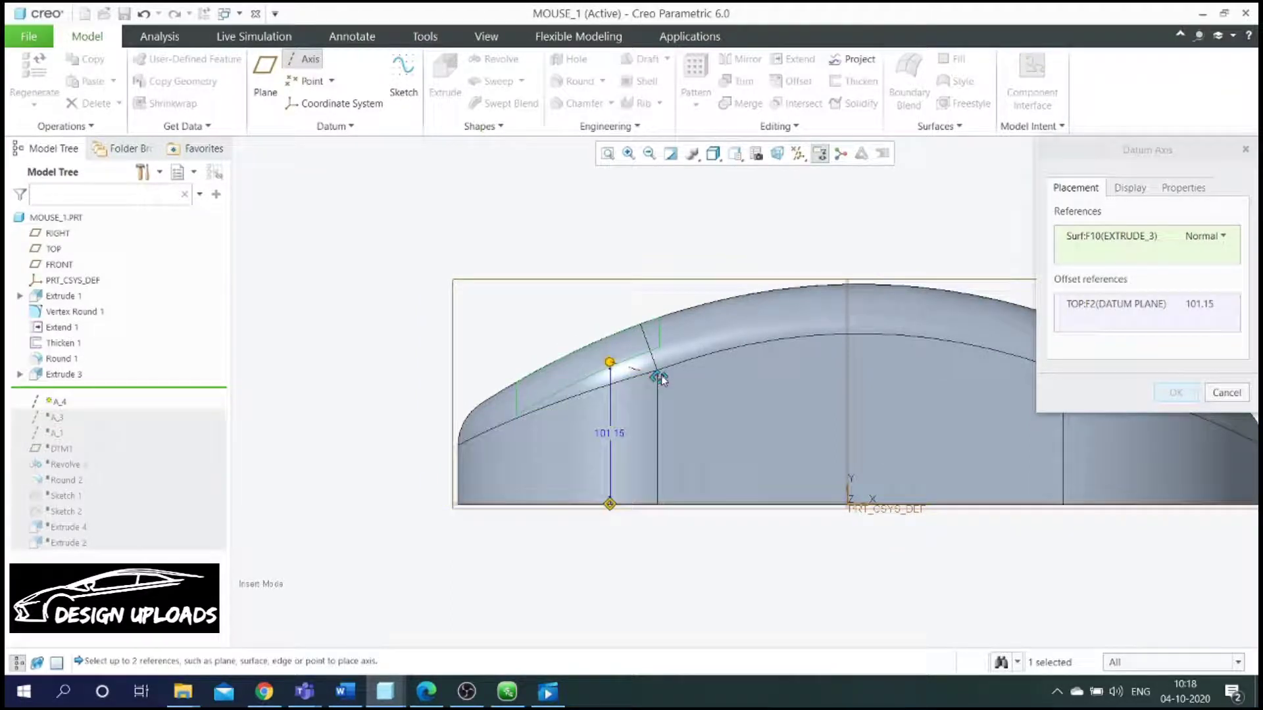
left_click_drag(538, 429, 457, 362)
scroll(669, 235, "up", 1)
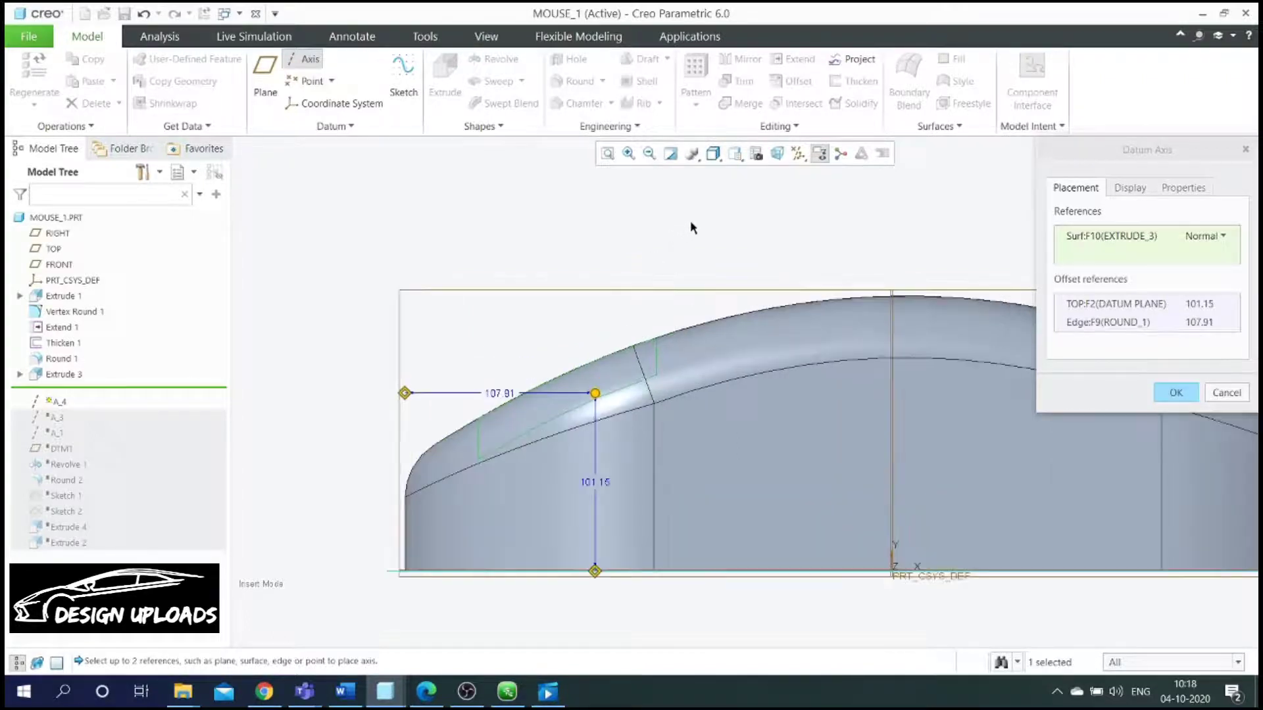
Step: In wireframe display, place the datum axis about 89.34 from the body's left end edge and 99.24 above the base edge, and create it
left_click(714, 156)
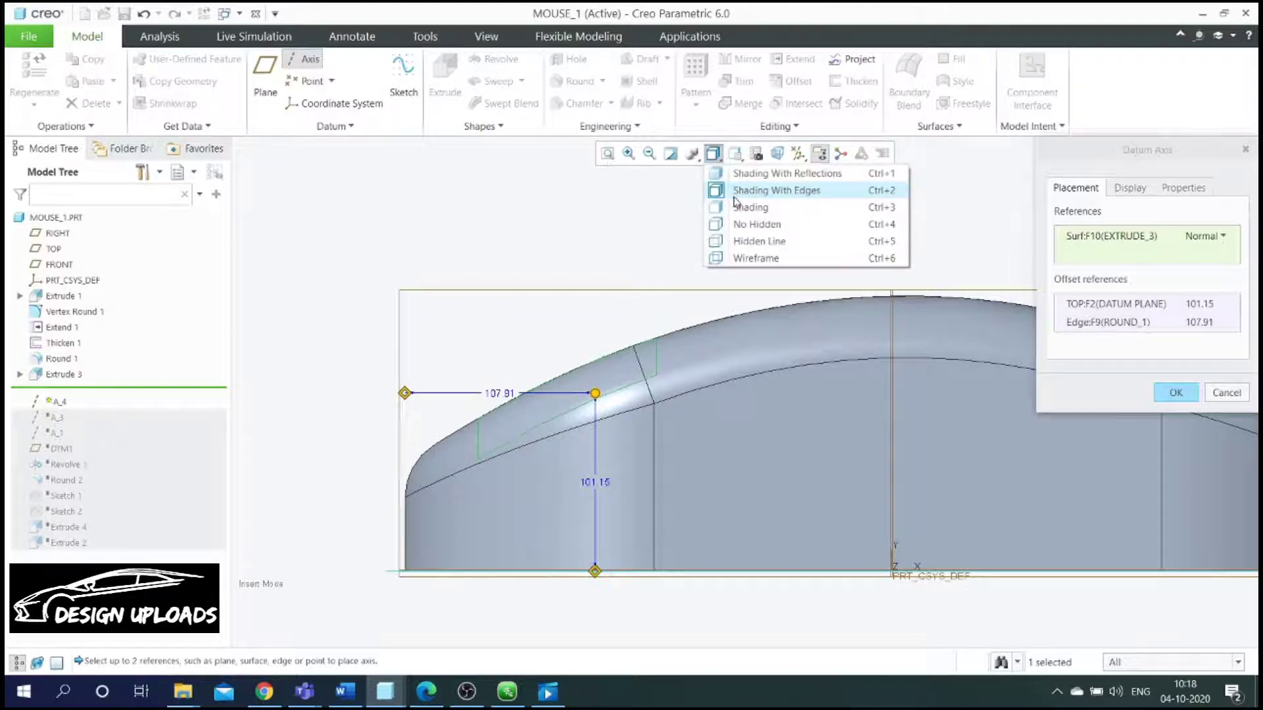
left_click(756, 258)
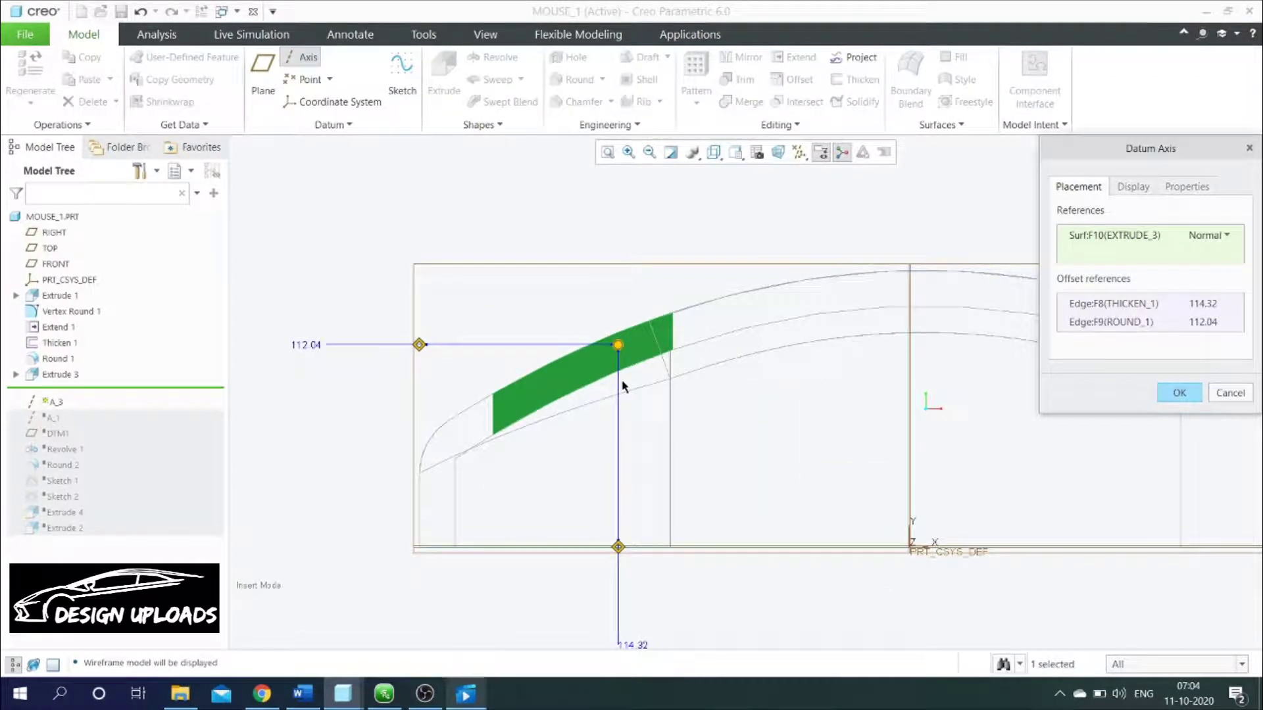
scroll(624, 387, "down", 2)
left_click_drag(616, 337, 568, 374)
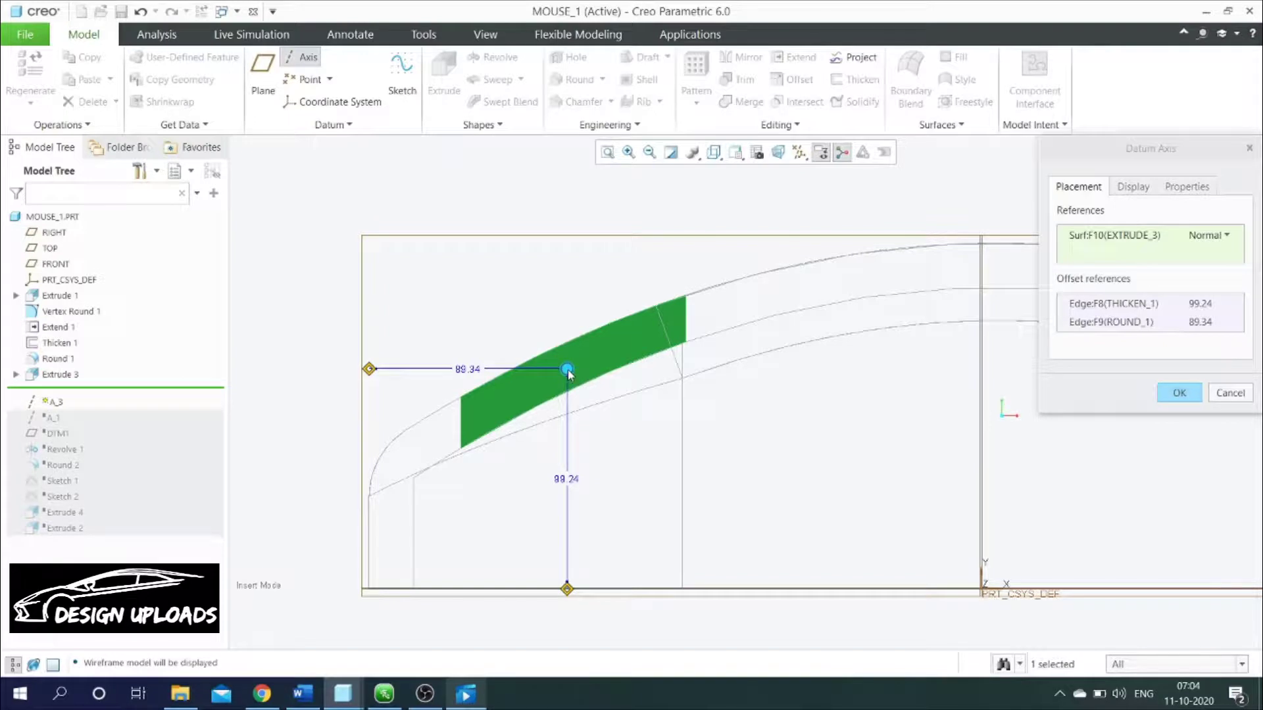
scroll(535, 309, "up", 2)
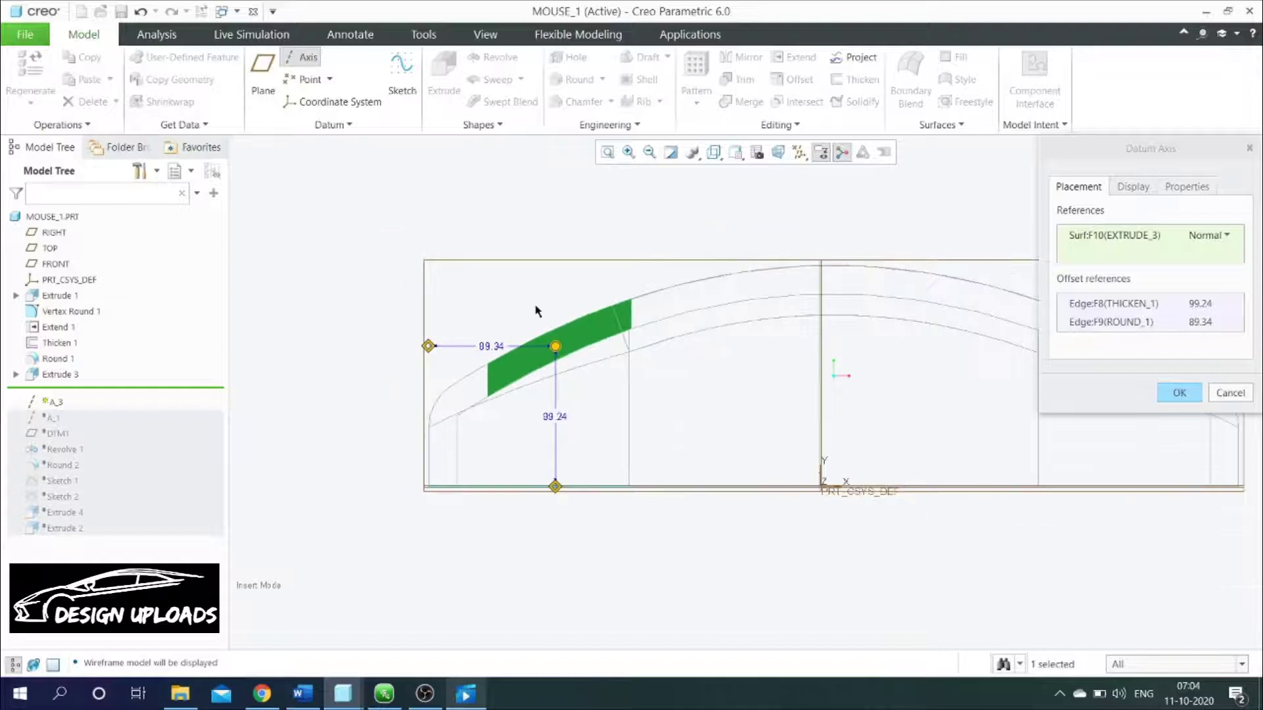
left_click(1169, 395)
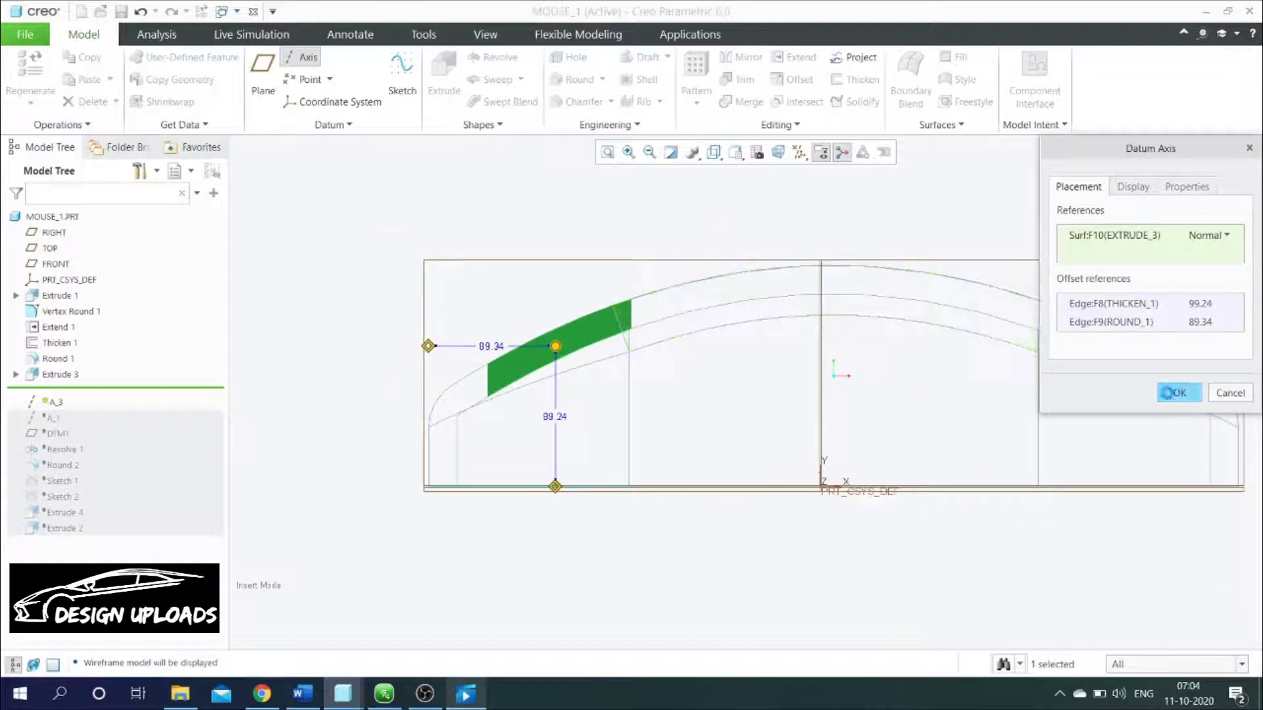
Step: Restore the shading with edges display, return the model to its default orientation and clear the axis selection
left_click(717, 155)
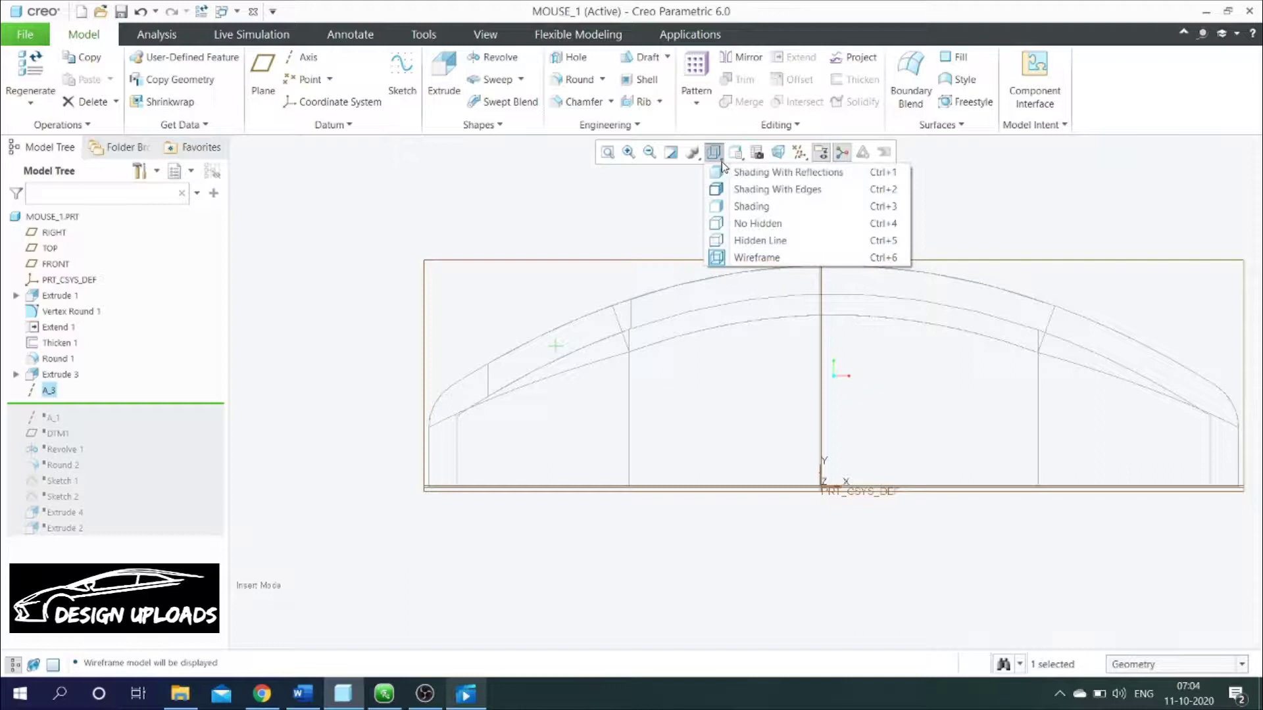
left_click(740, 193)
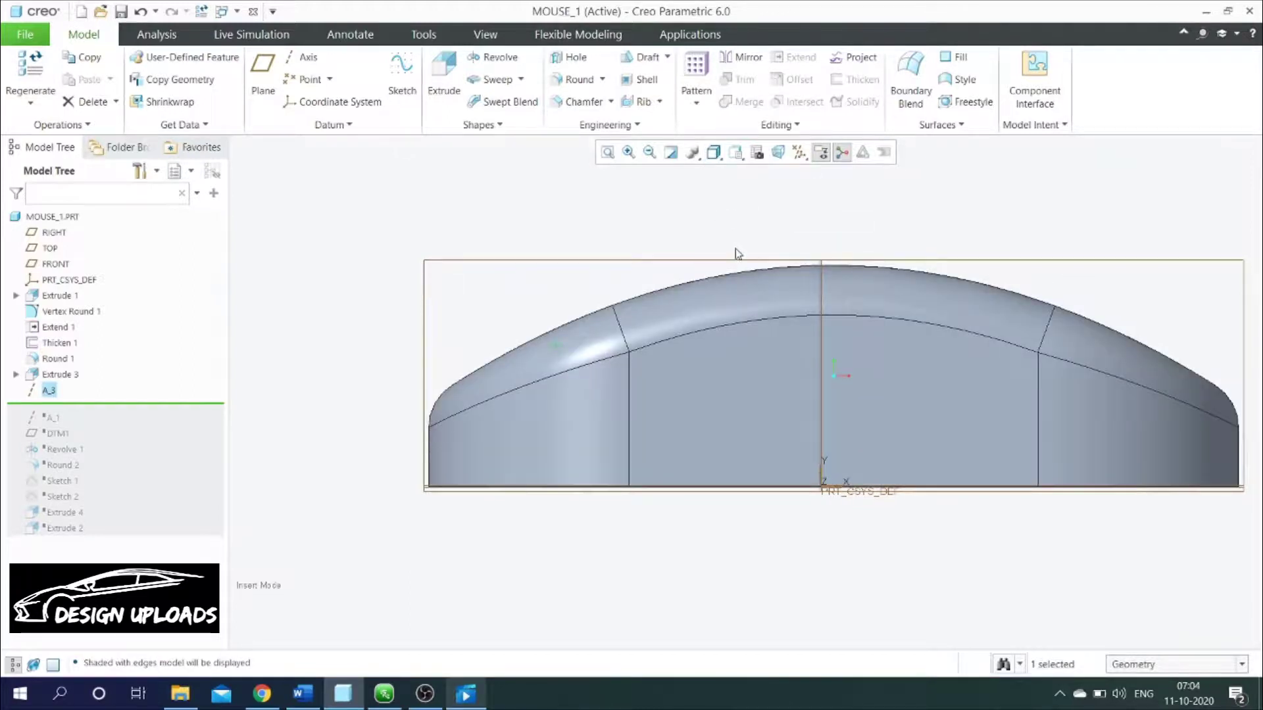
scroll(738, 253, "up", 2)
key("ctrl+d")
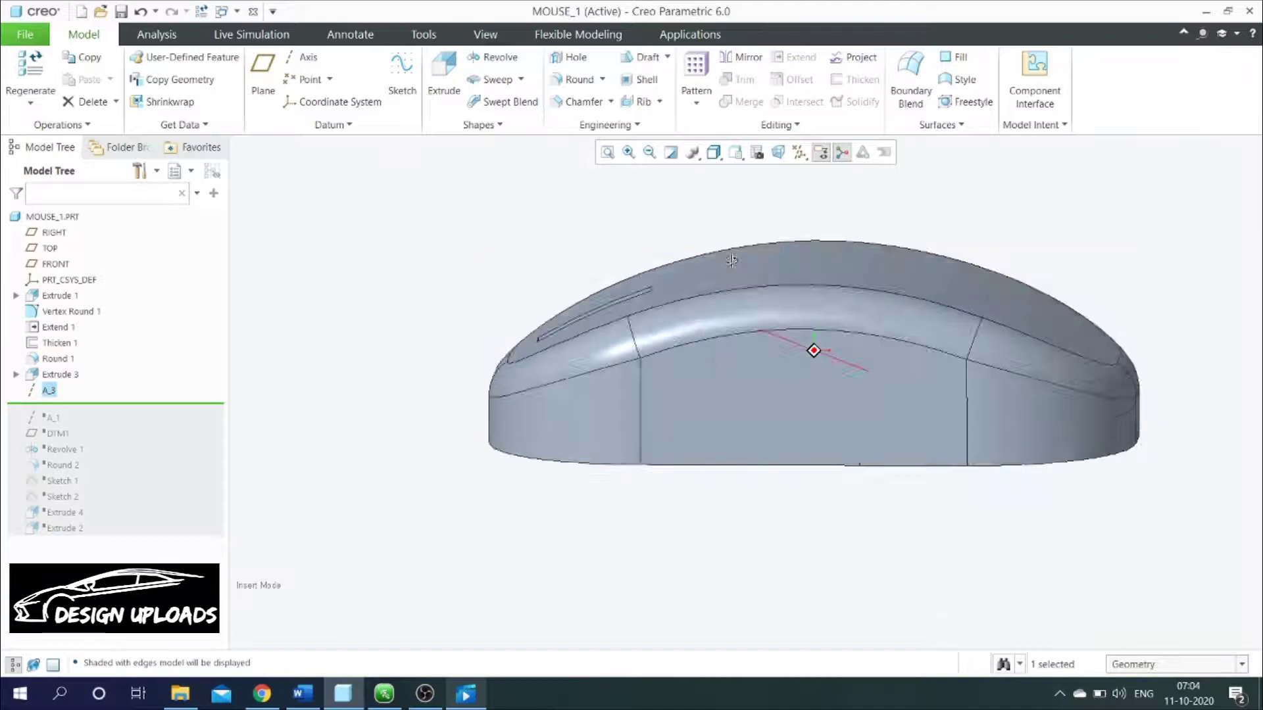
scroll(608, 325, "down", 2)
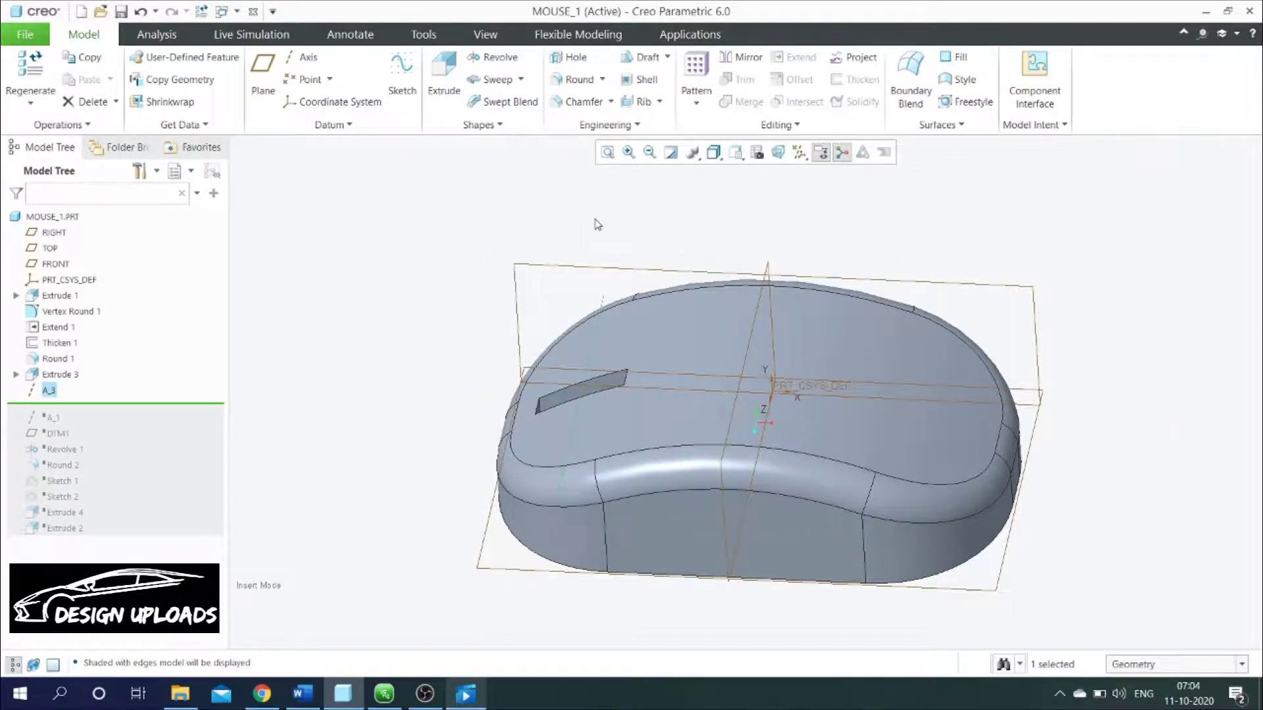
key("Escape")
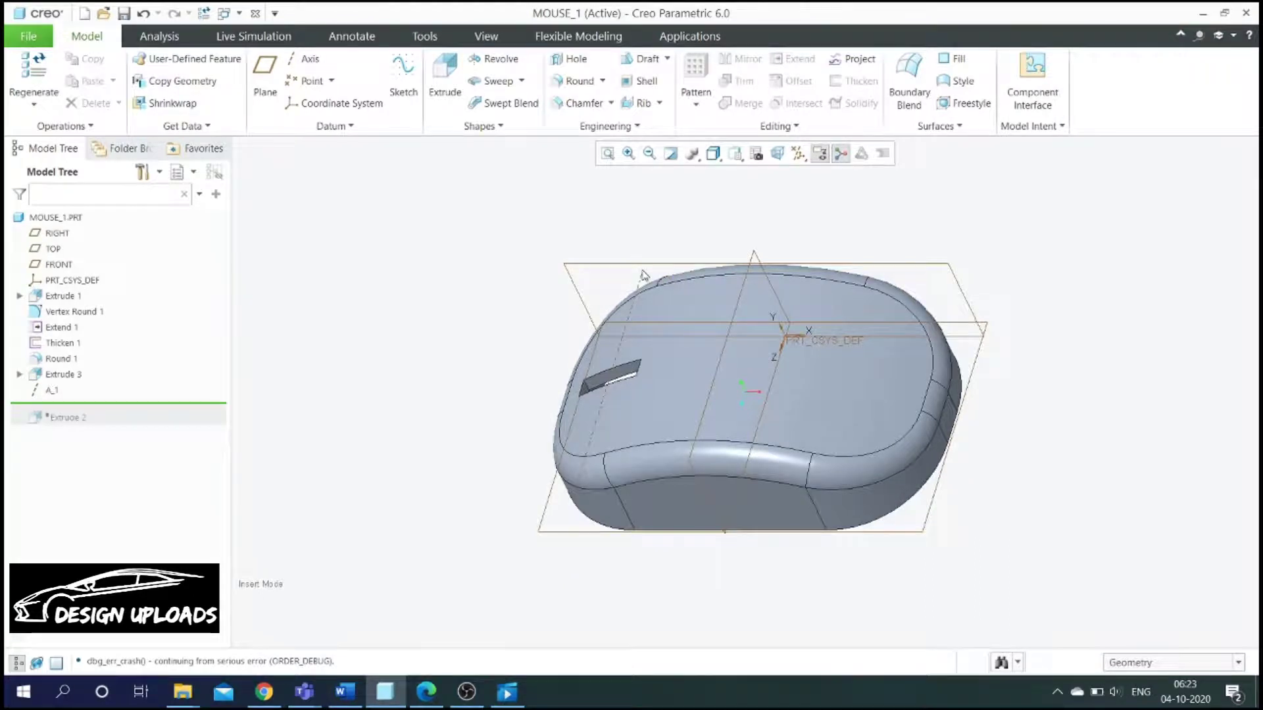
Step: Create a datum plane through the new datum axis and the short straight round edge at the body's left end
left_click(266, 97)
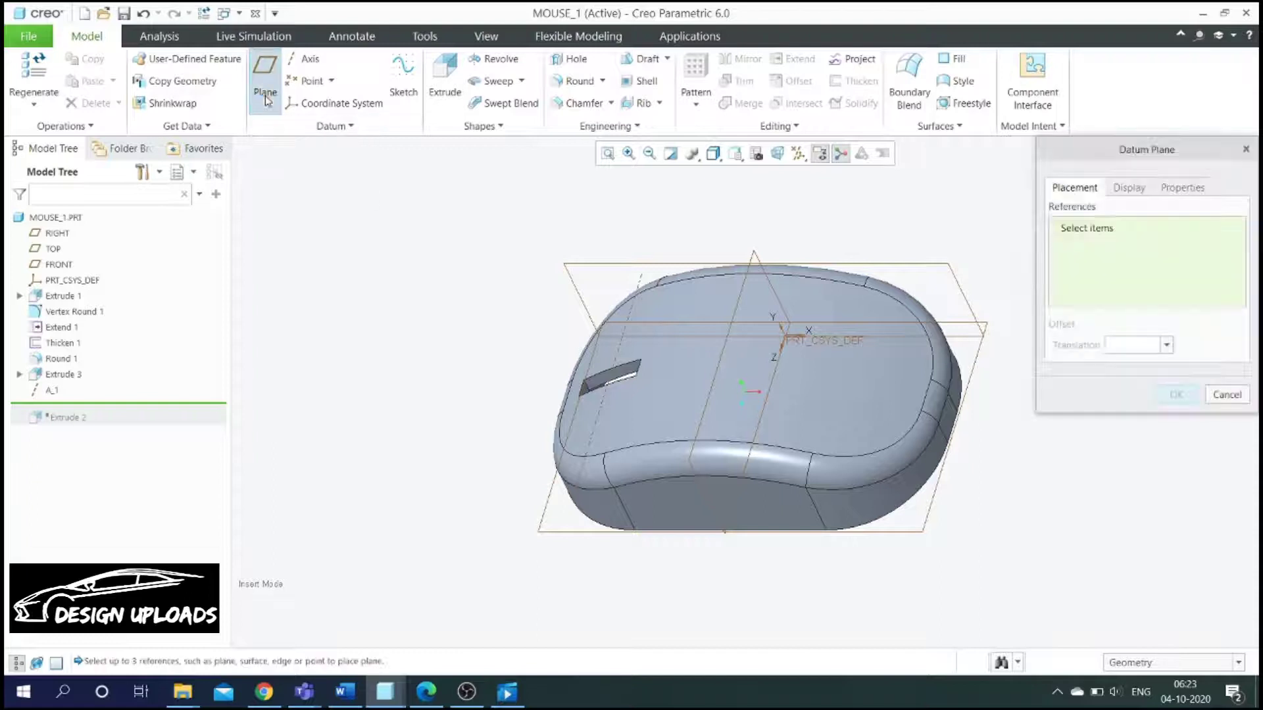
left_click(640, 283)
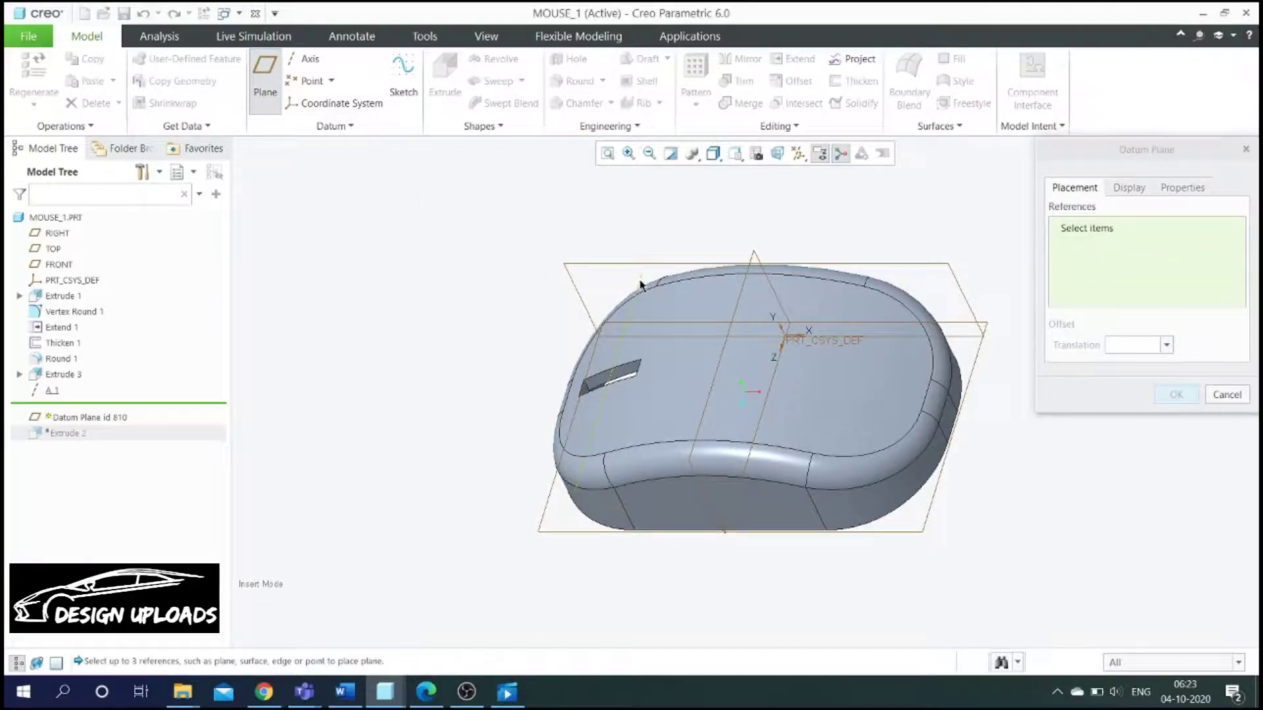
scroll(513, 367, "up", 3)
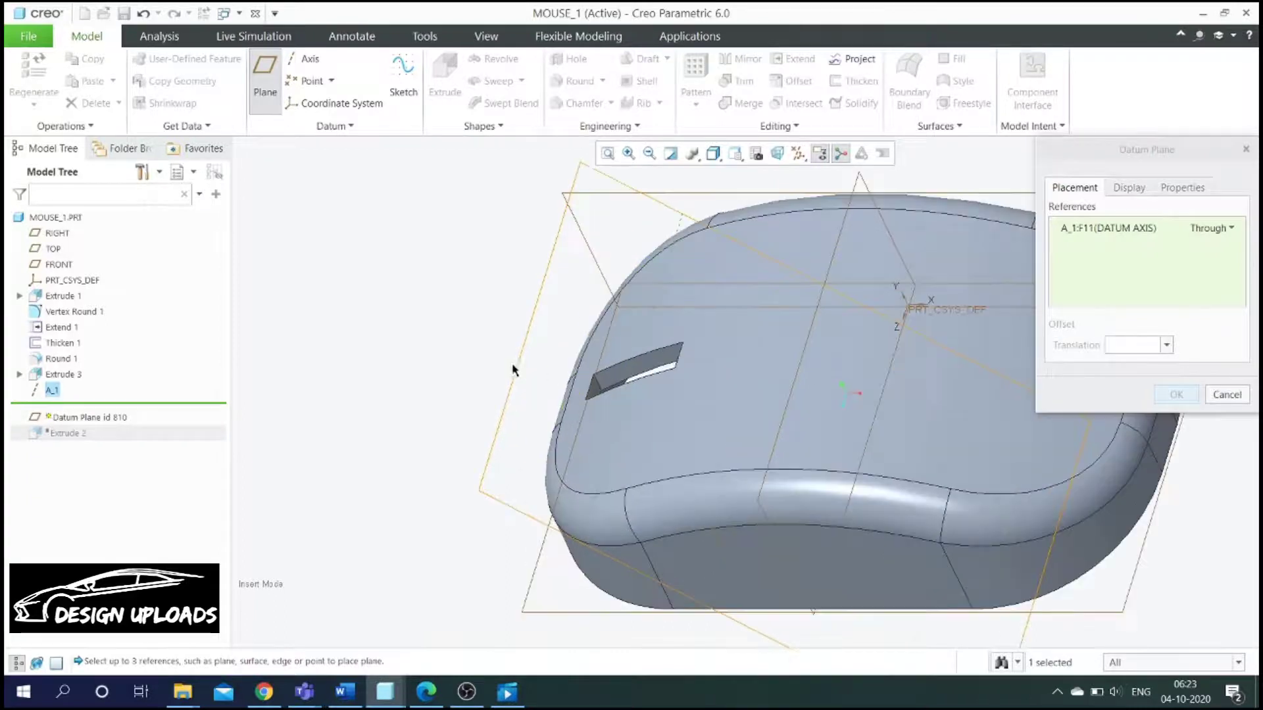
scroll(501, 352, "down", 3)
middle_click_drag(502, 353, 518, 375)
scroll(534, 380, "up", 3)
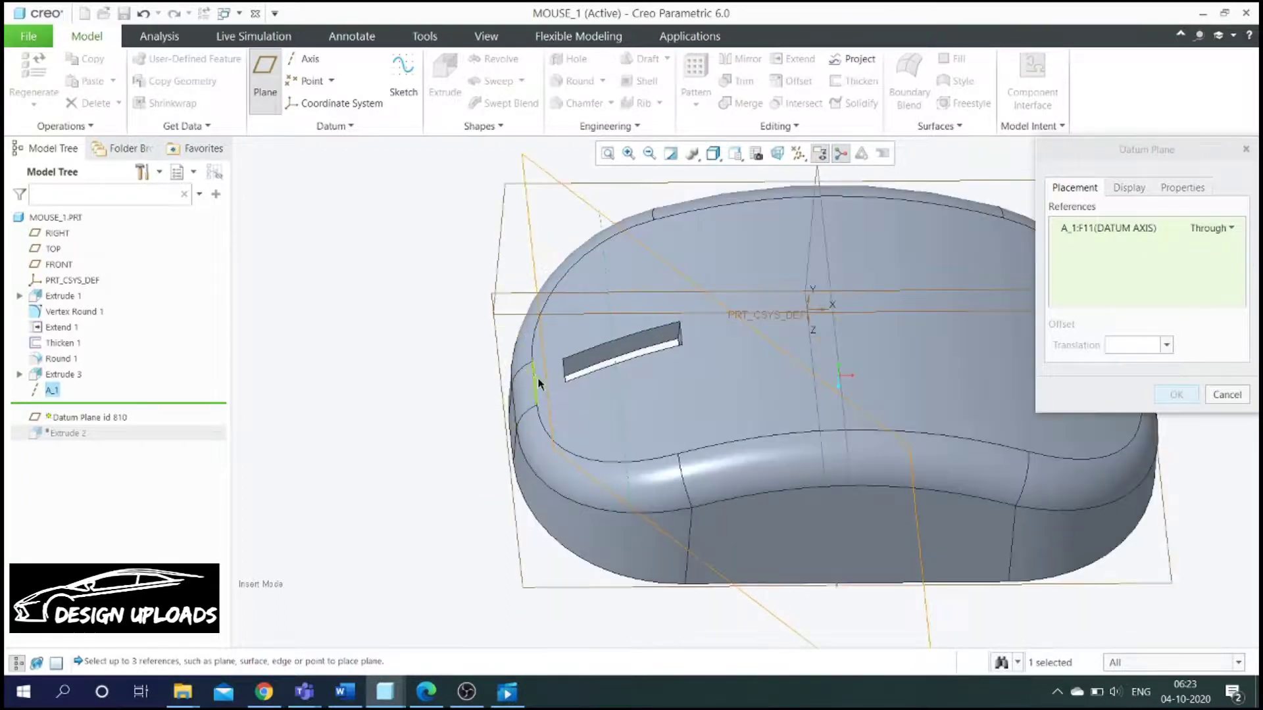
left_click(536, 388, "ctrl")
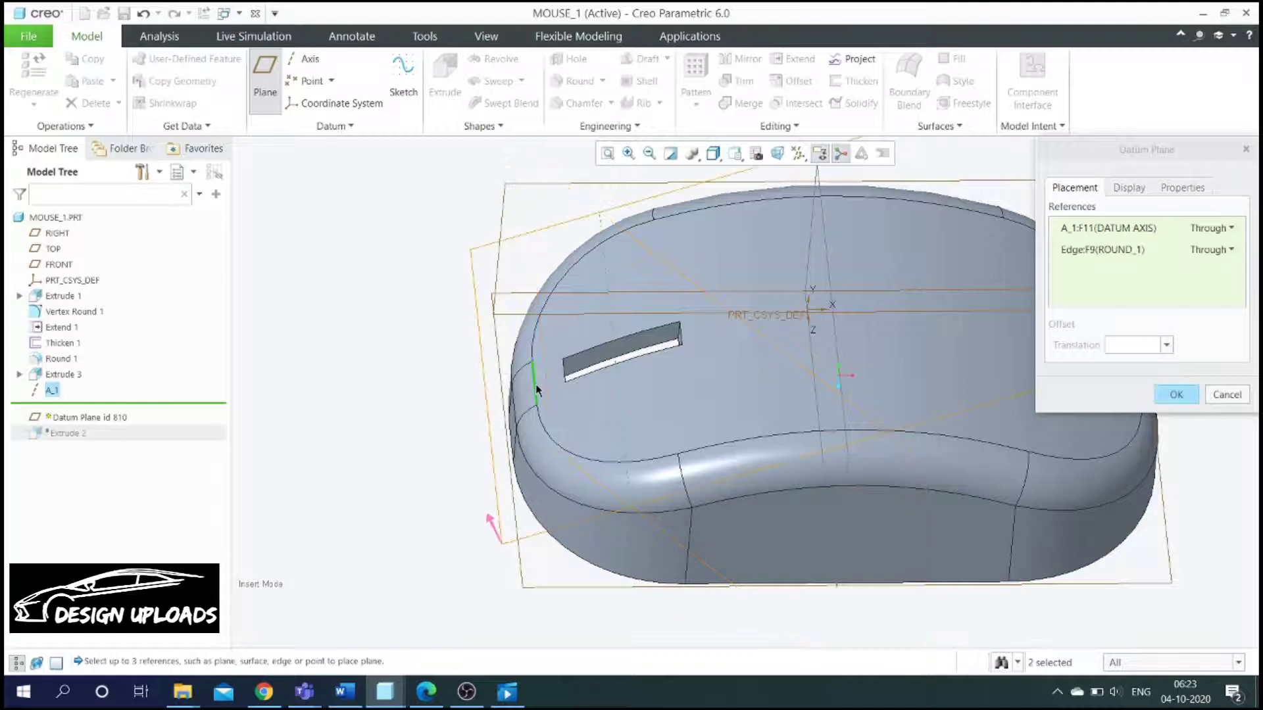
scroll(535, 384, "down", 3)
scroll(603, 385, "up", 3)
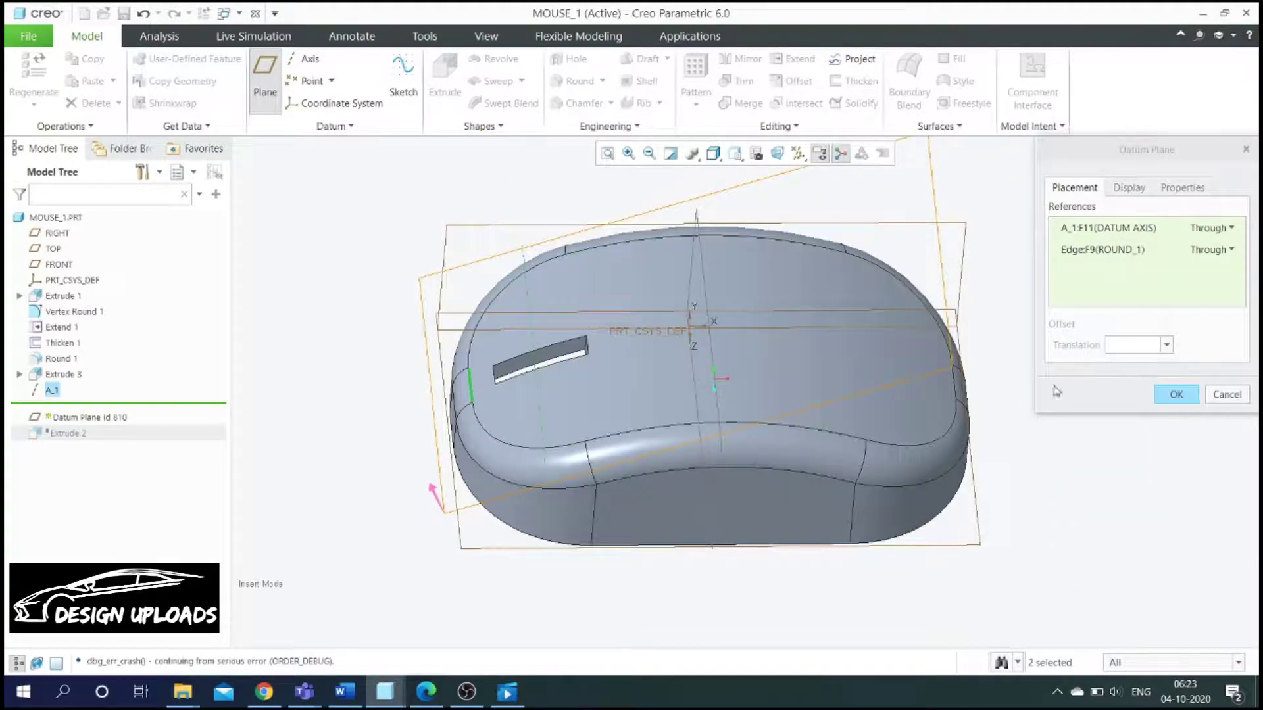
left_click(1176, 395)
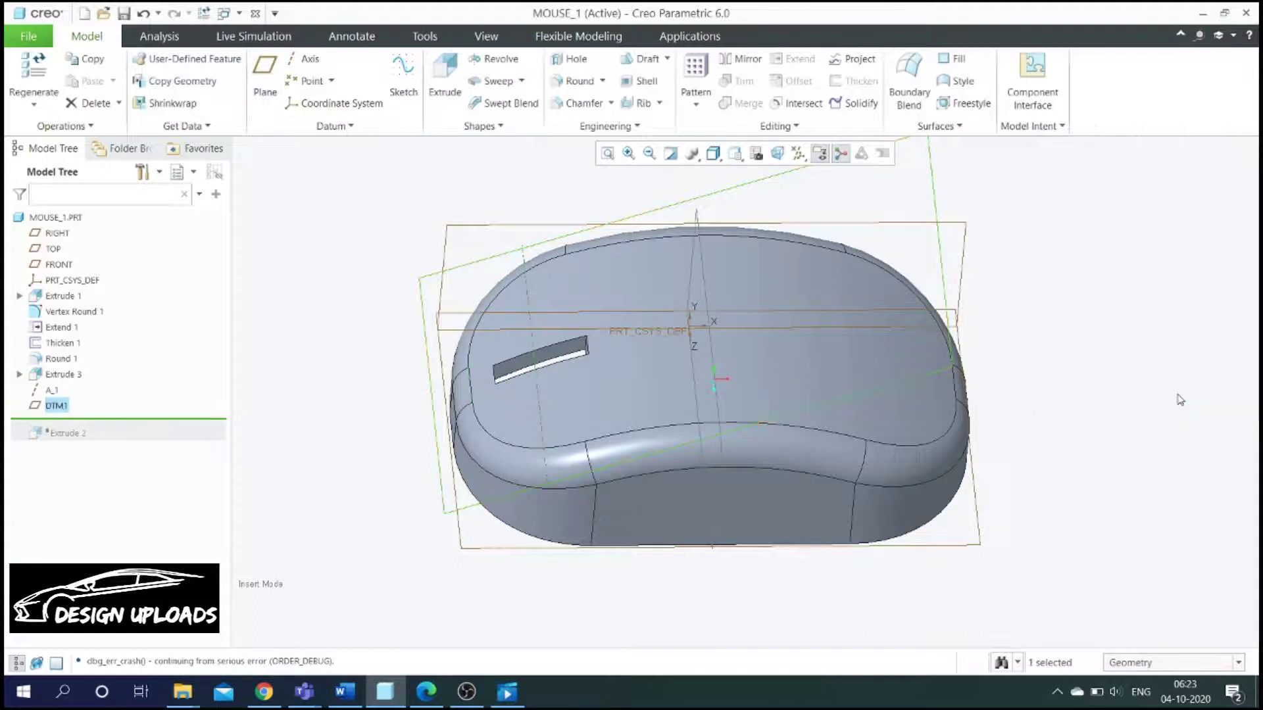
Step: Start a Revolve sketch on datum plane DTM1 and place a centerline along the datum axis crossing the slot
scroll(960, 434, "down", 2)
middle_click_drag(983, 384, 964, 437)
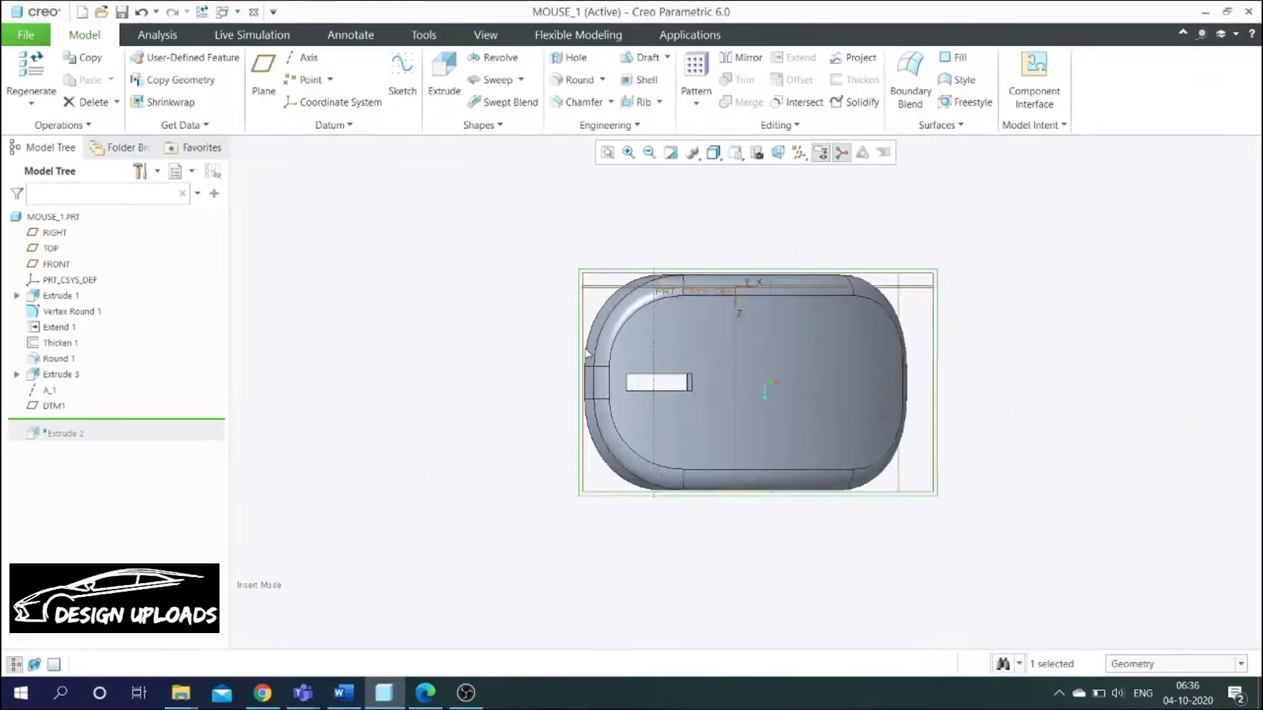
scroll(587, 353, "up", 1)
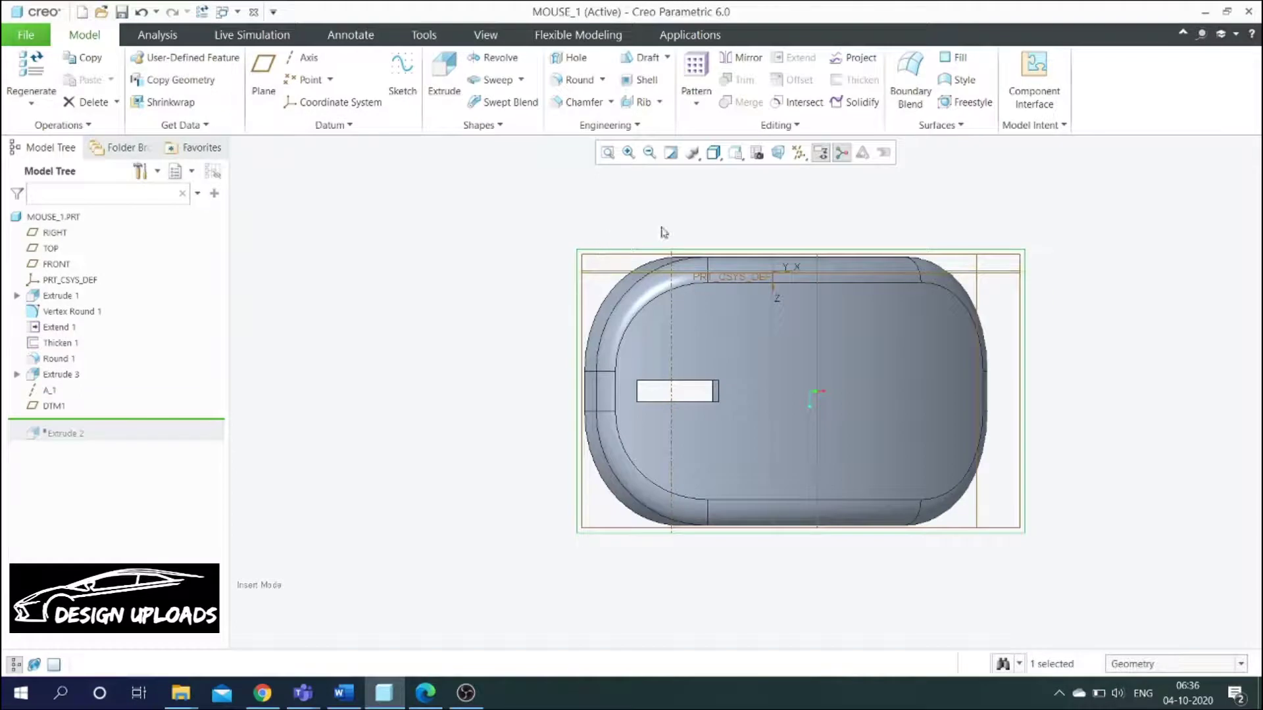
mouse_move(1051, 265)
middle_mouse_down()
mouse_move(1043, 242)
mouse_move(1030, 255)
middle_mouse_up()
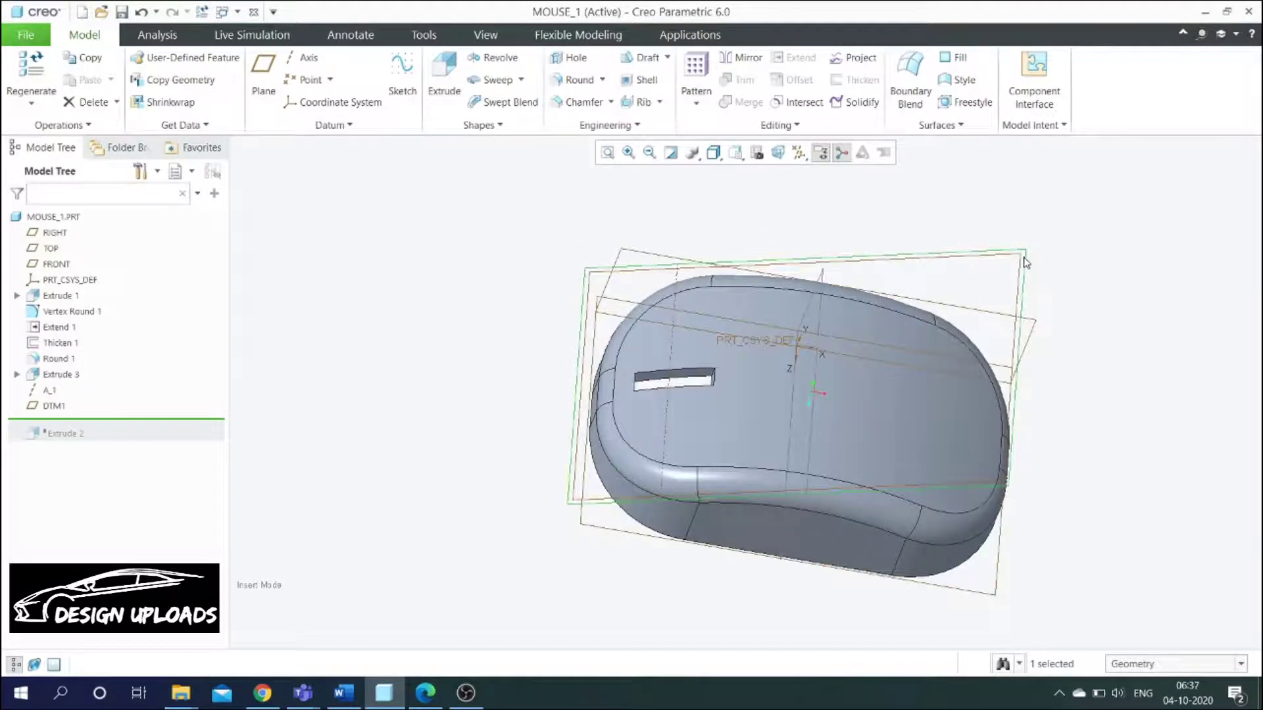
left_click(493, 57)
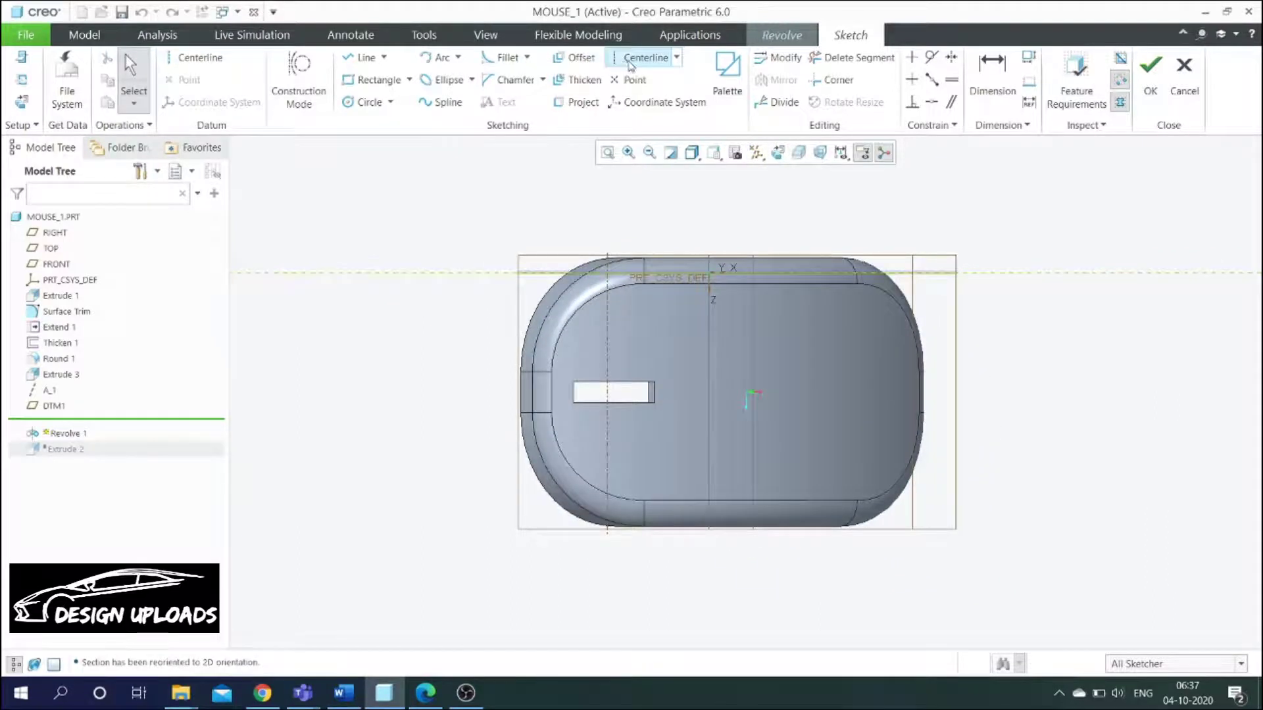
left_click(646, 57)
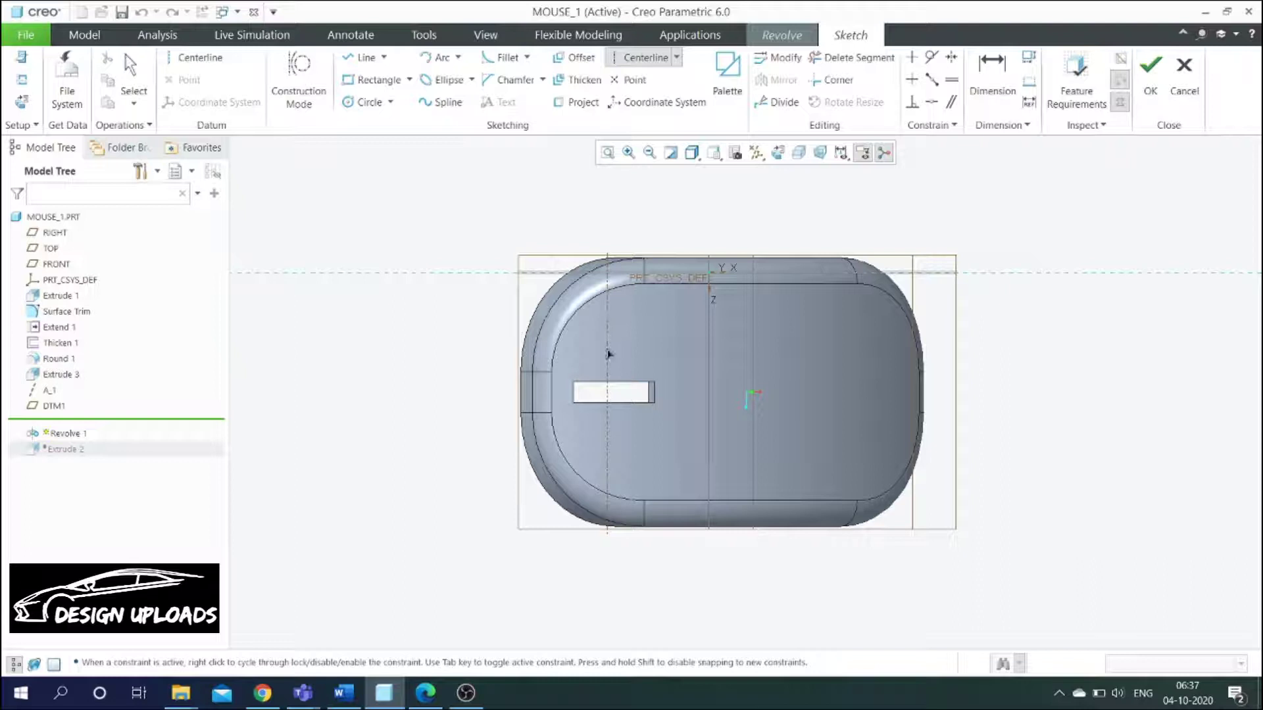
scroll(608, 354, "down", 2)
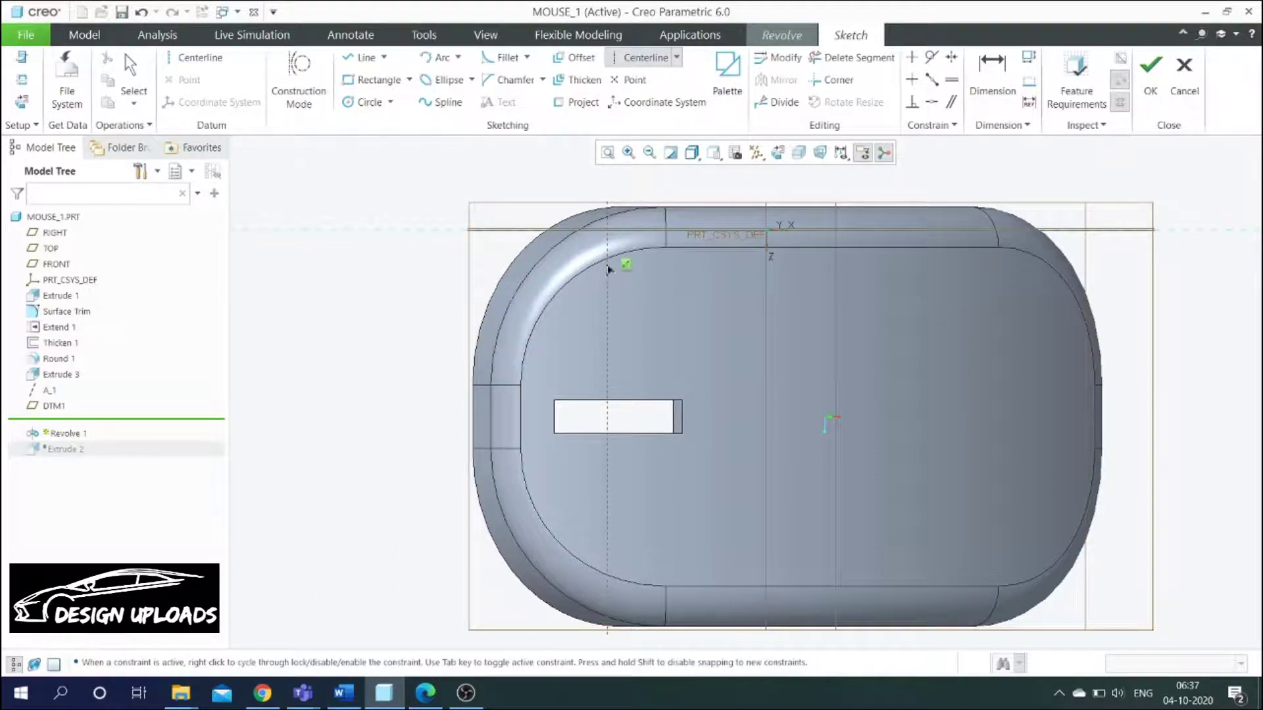
left_click(609, 266)
middle_click(645, 286)
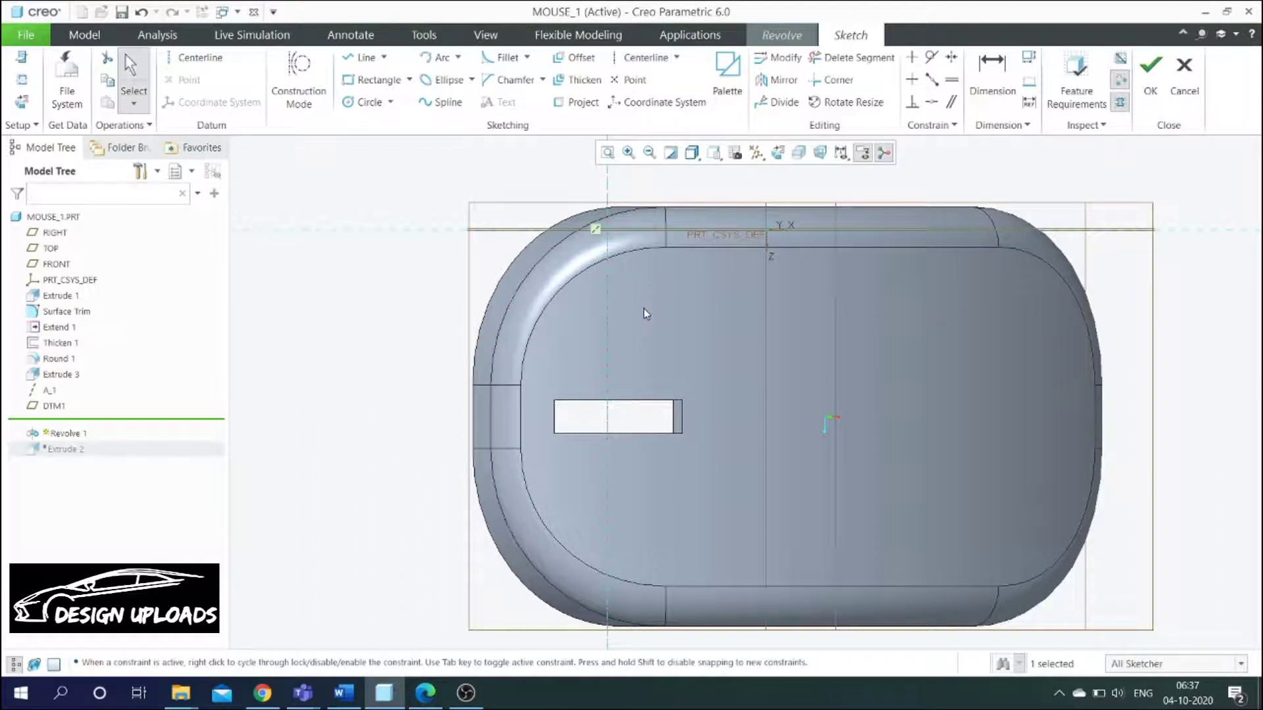
Step: Sketch a rectangle about 42 by 23 inside the slot, with one short side on the centerline
left_click(409, 80)
left_click(408, 99)
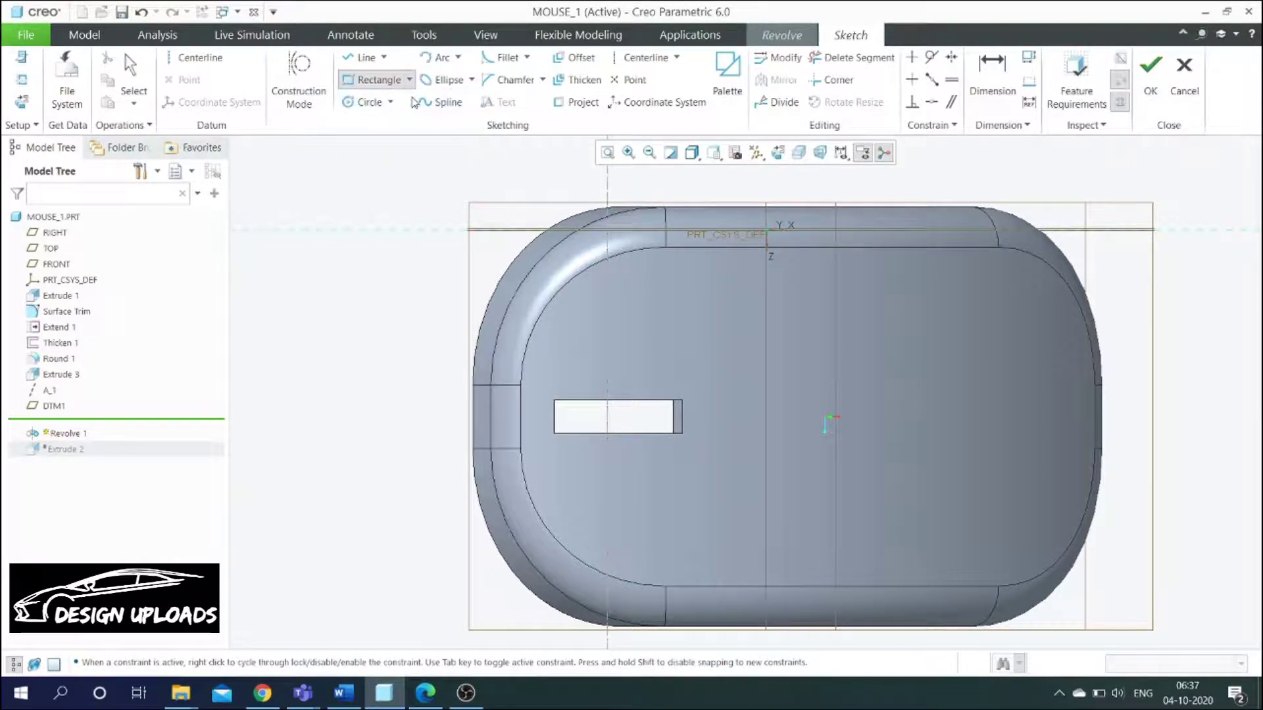
scroll(598, 415, "up", 5)
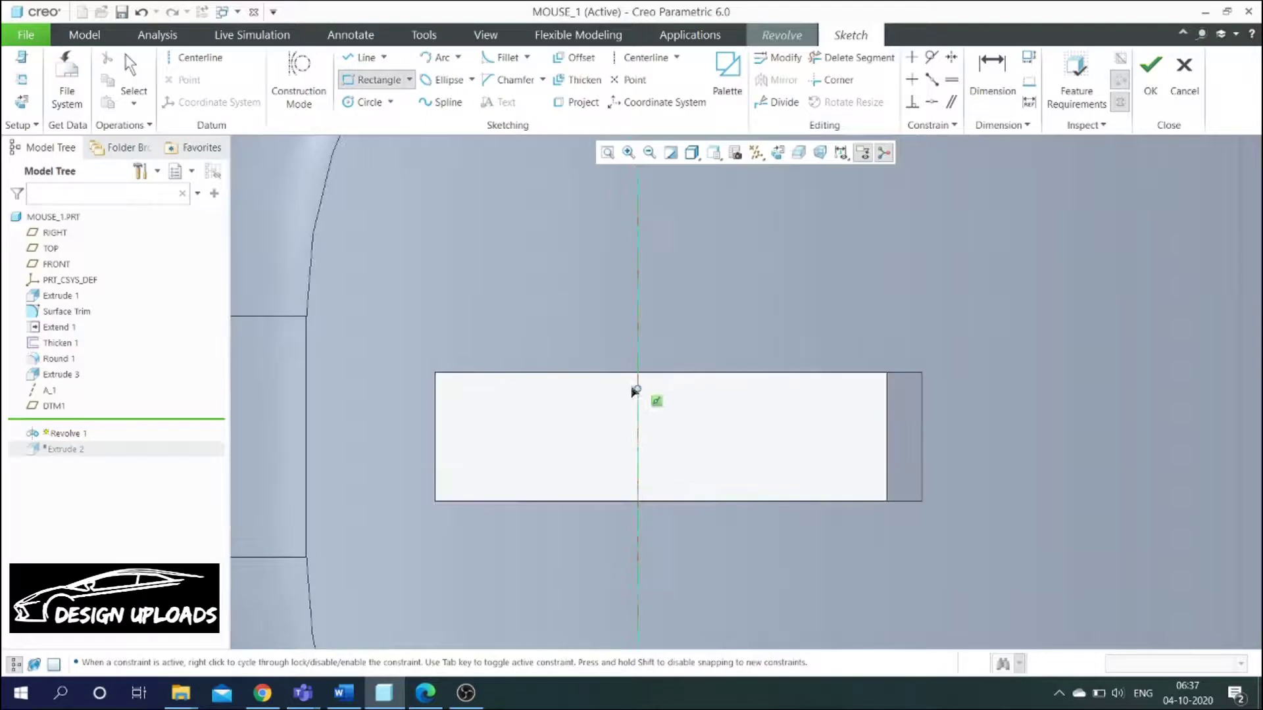
left_click(635, 386)
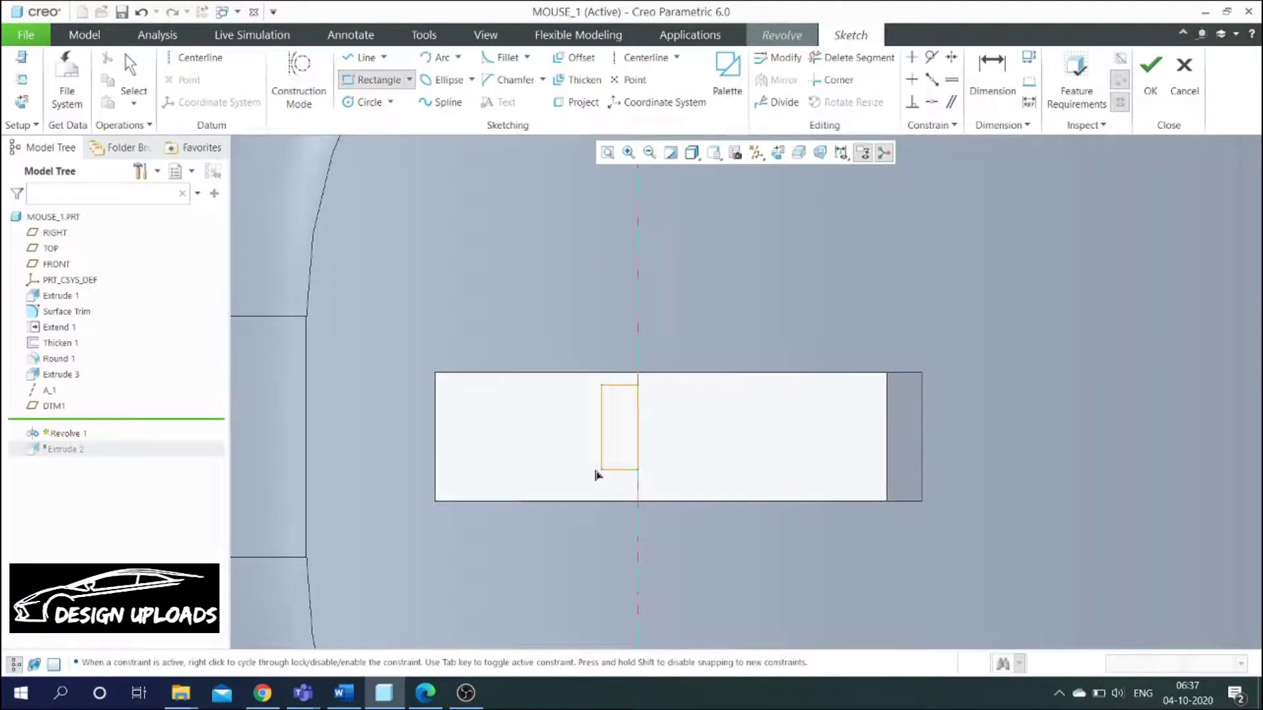
left_click(455, 488)
middle_click(458, 296)
Step: Convert the rectangle's width, height and position dimensions to strong dimensions
scroll(546, 395, "up", 4)
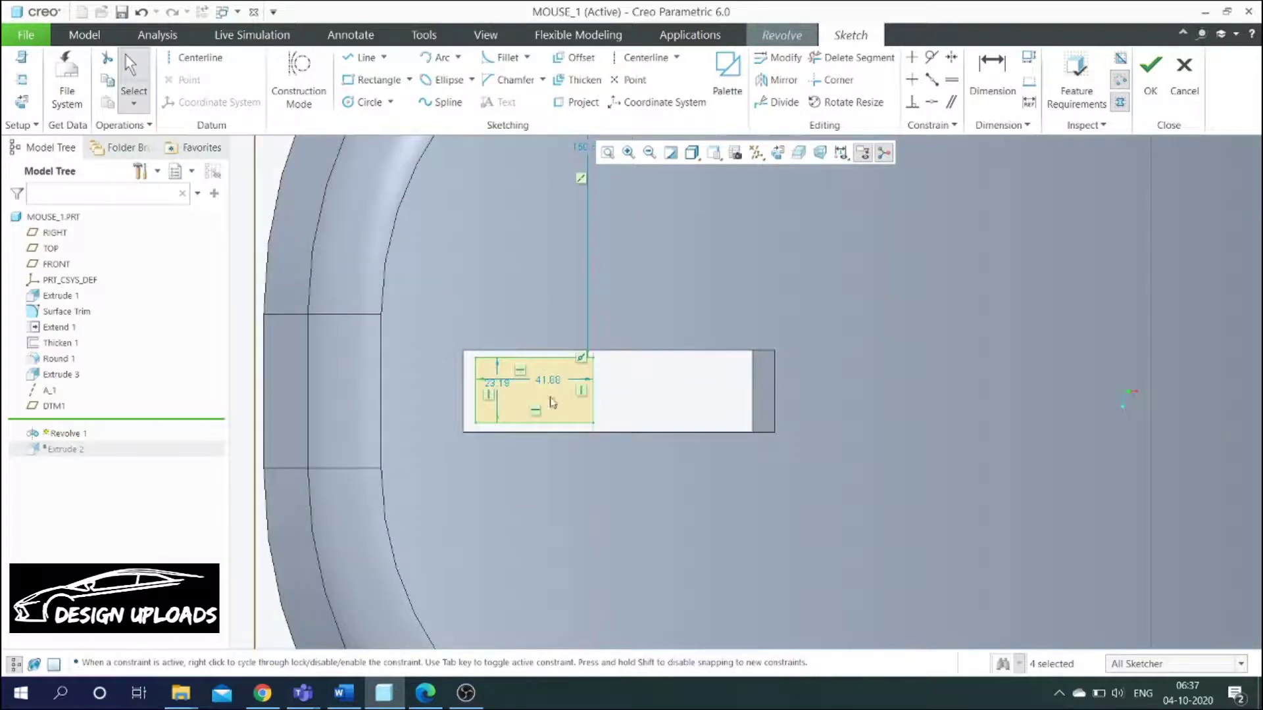
left_click_drag(469, 340, 617, 472)
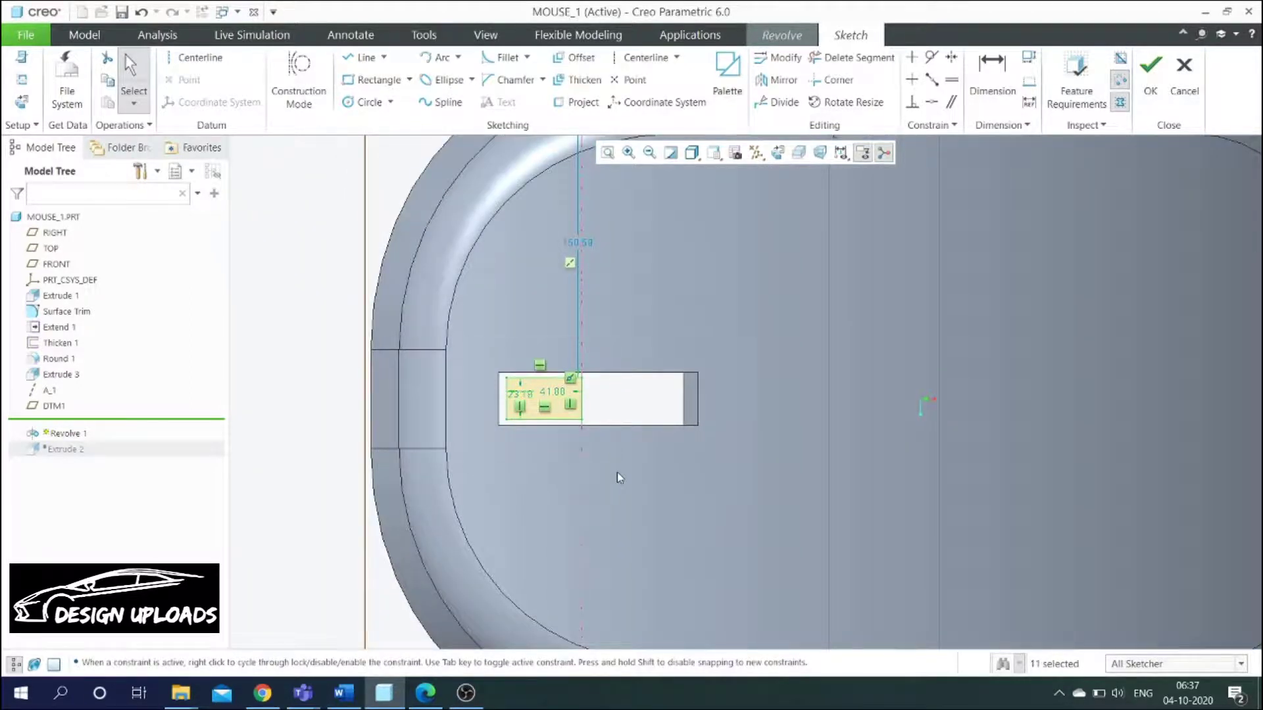
right_click(575, 242)
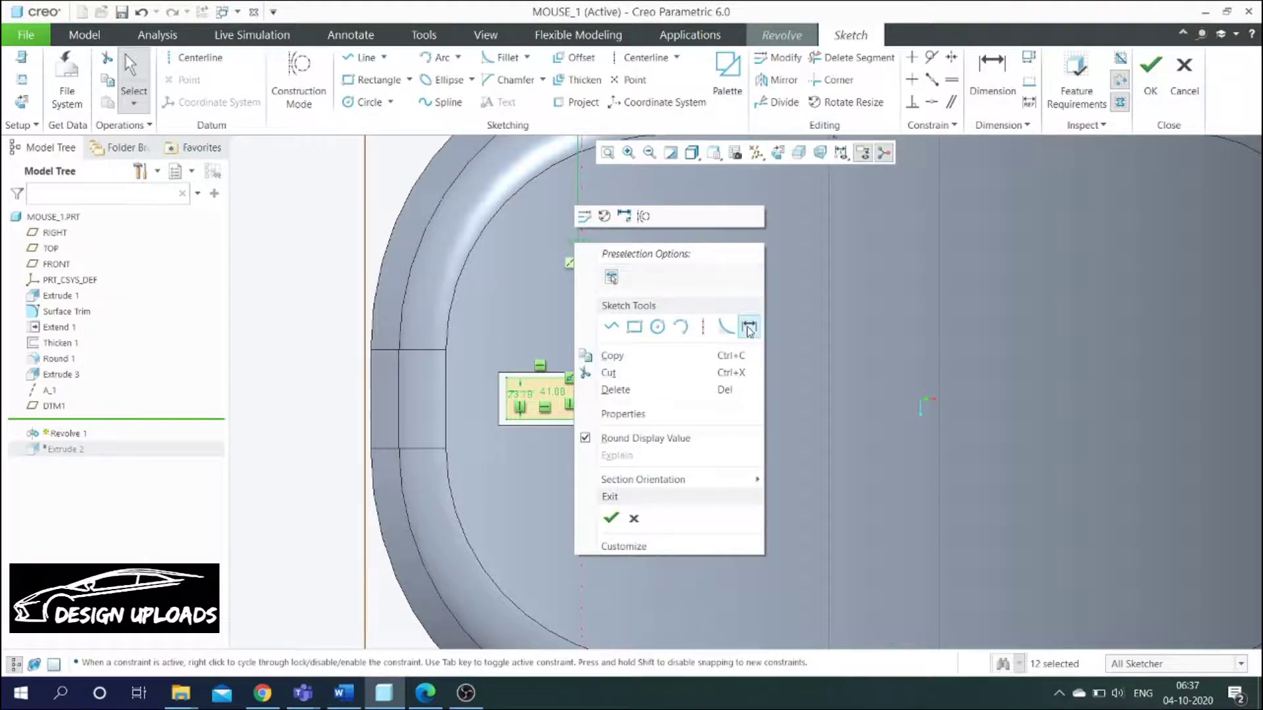
left_click(625, 217)
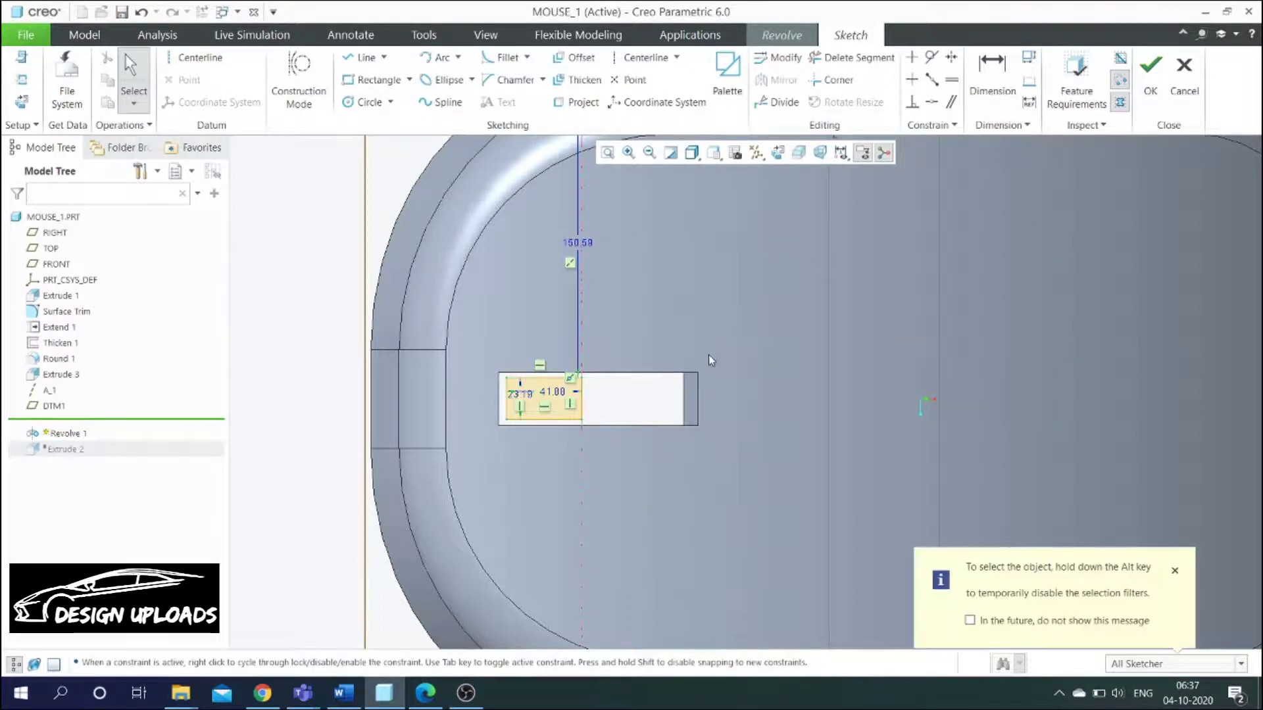
Step: Finish the sketch and revolve the rectangle 360 degrees as a solid scroll wheel
left_click(1162, 102)
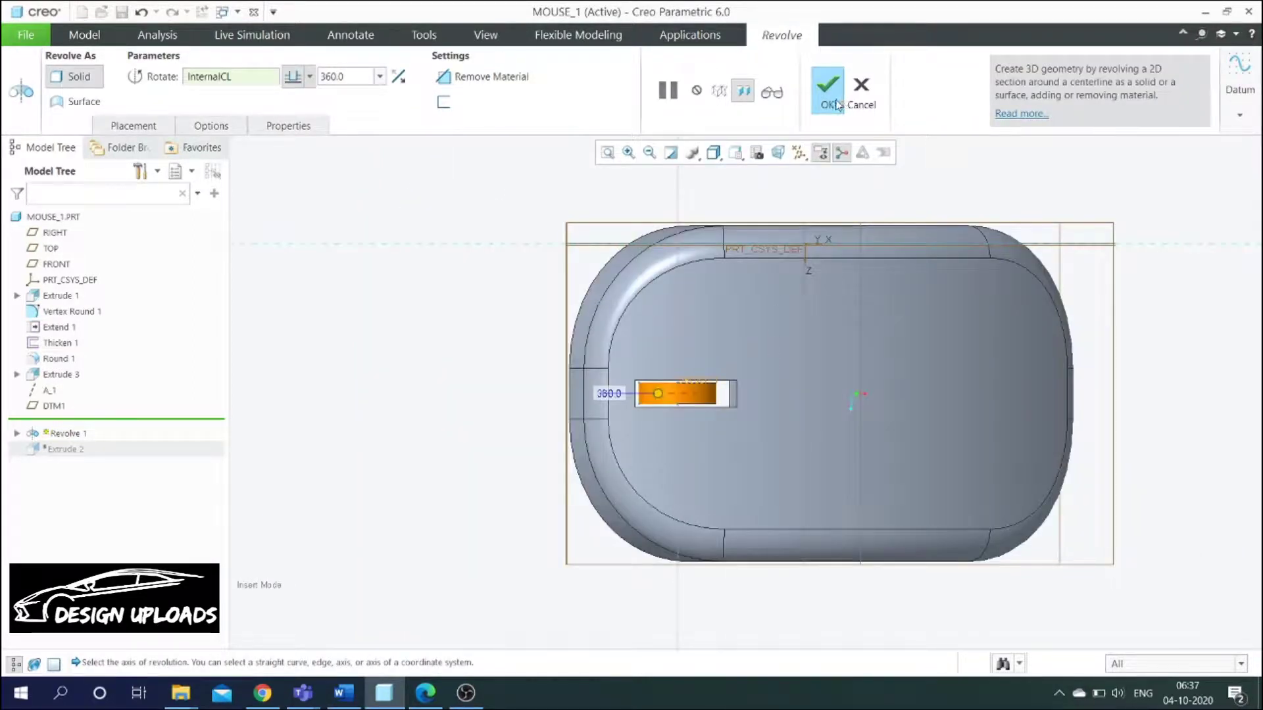
left_click(828, 92)
scroll(573, 367, "down", 3)
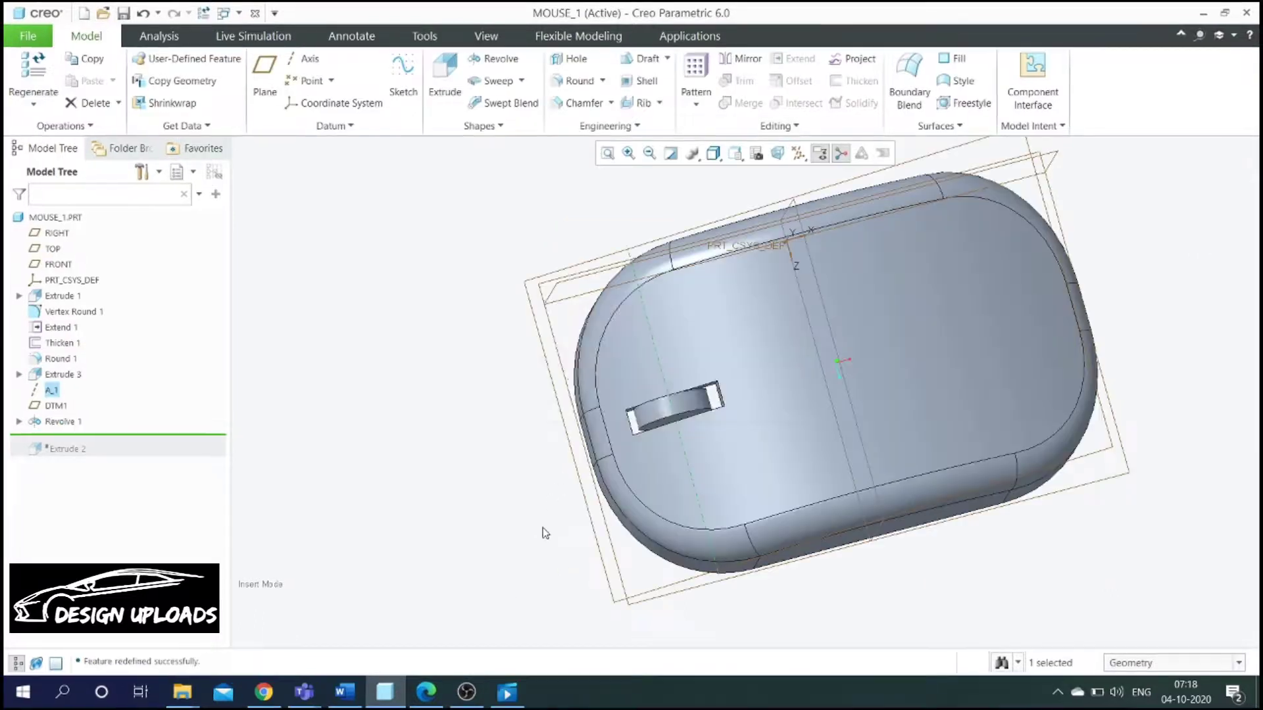
Step: Regenerate the part and check the scroll wheel in the slot
key("ctrl+g")
key("ctrl+g")
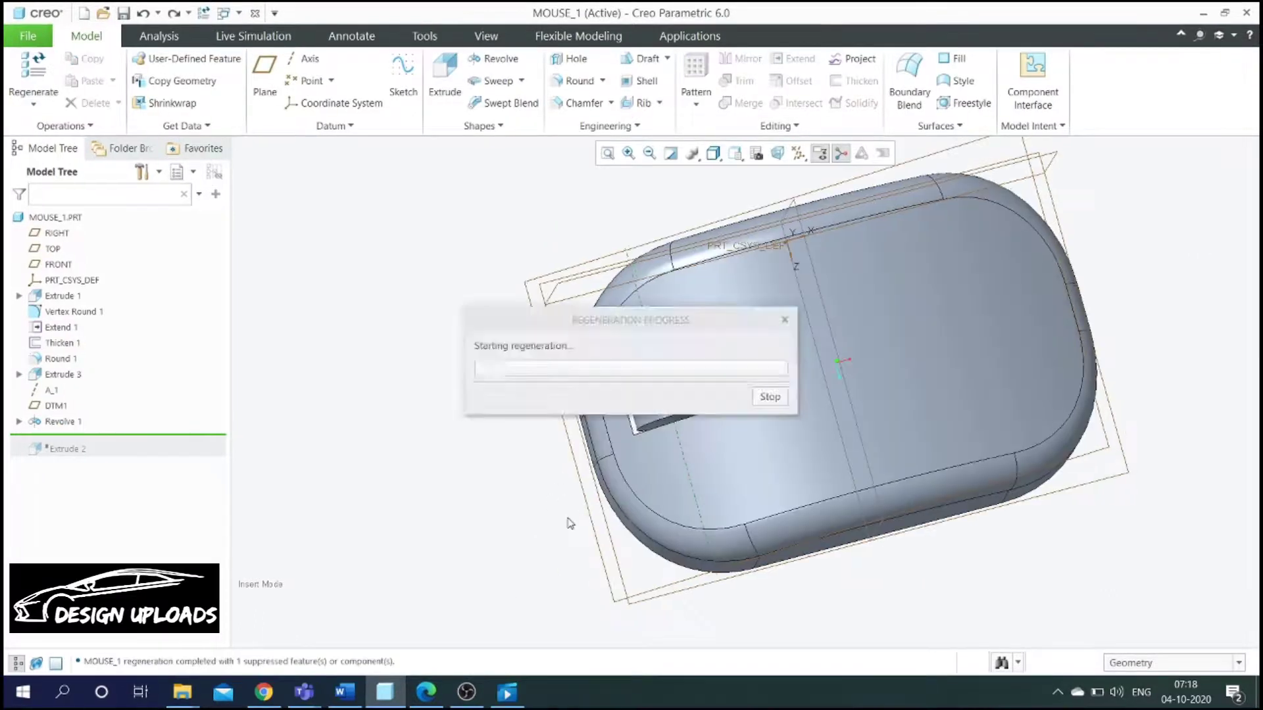
scroll(631, 421, "up", 5)
mouse_move(641, 399)
middle_mouse_down()
mouse_move(632, 348)
mouse_move(640, 382)
middle_mouse_up()
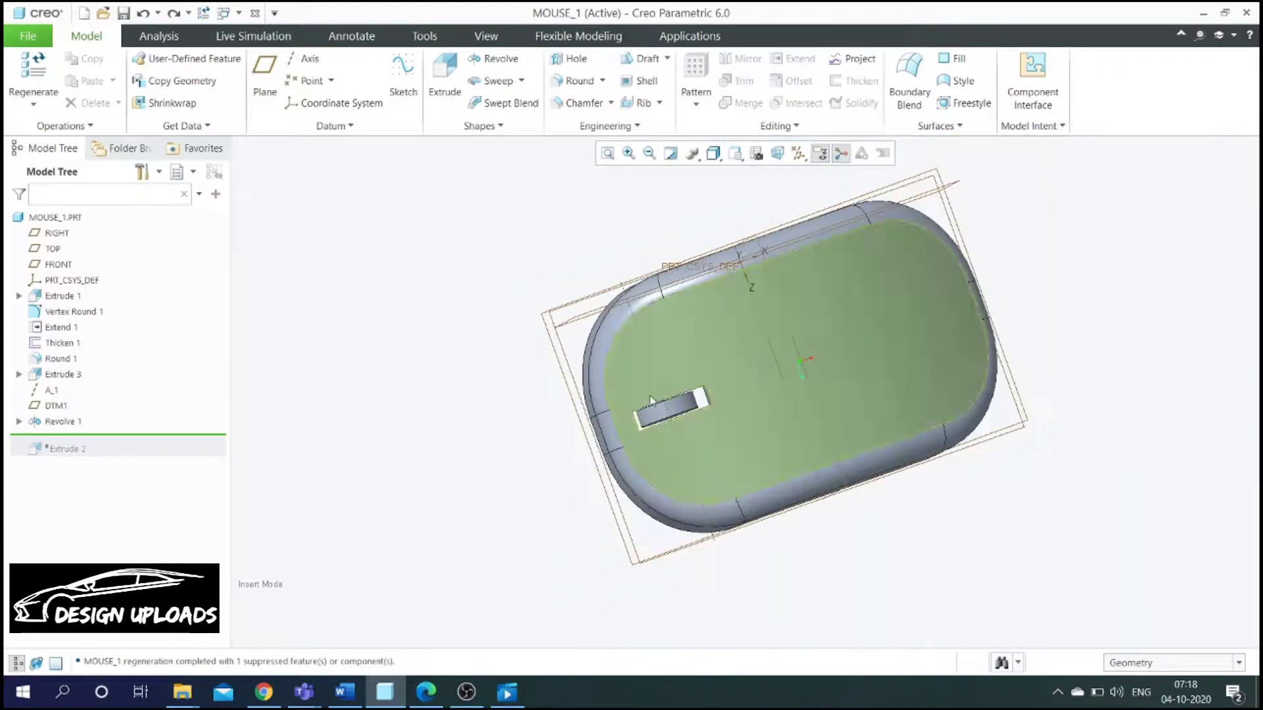
scroll(650, 400, "up", 2)
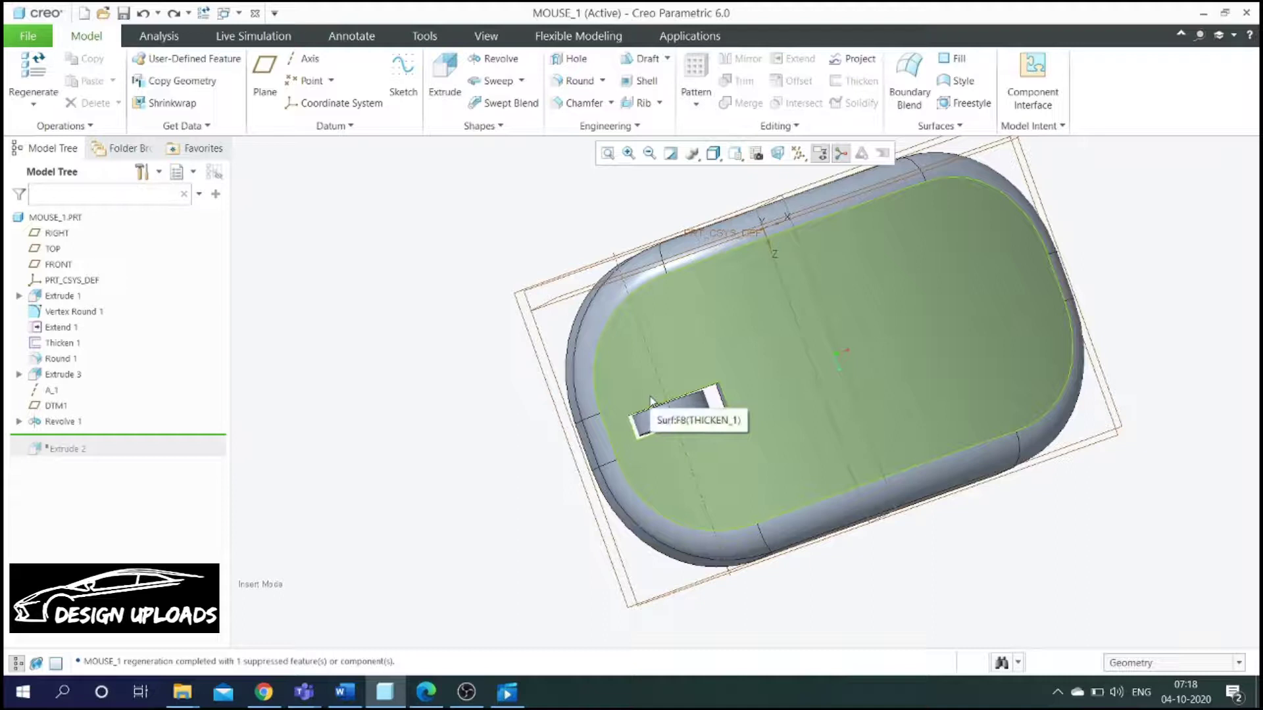
Step: Redefine datum axis A_1 in the FRONT view, moving it to about 90.09 from the body's end edge and 100.83 above the base edge
left_click(51, 392)
left_click(100, 306)
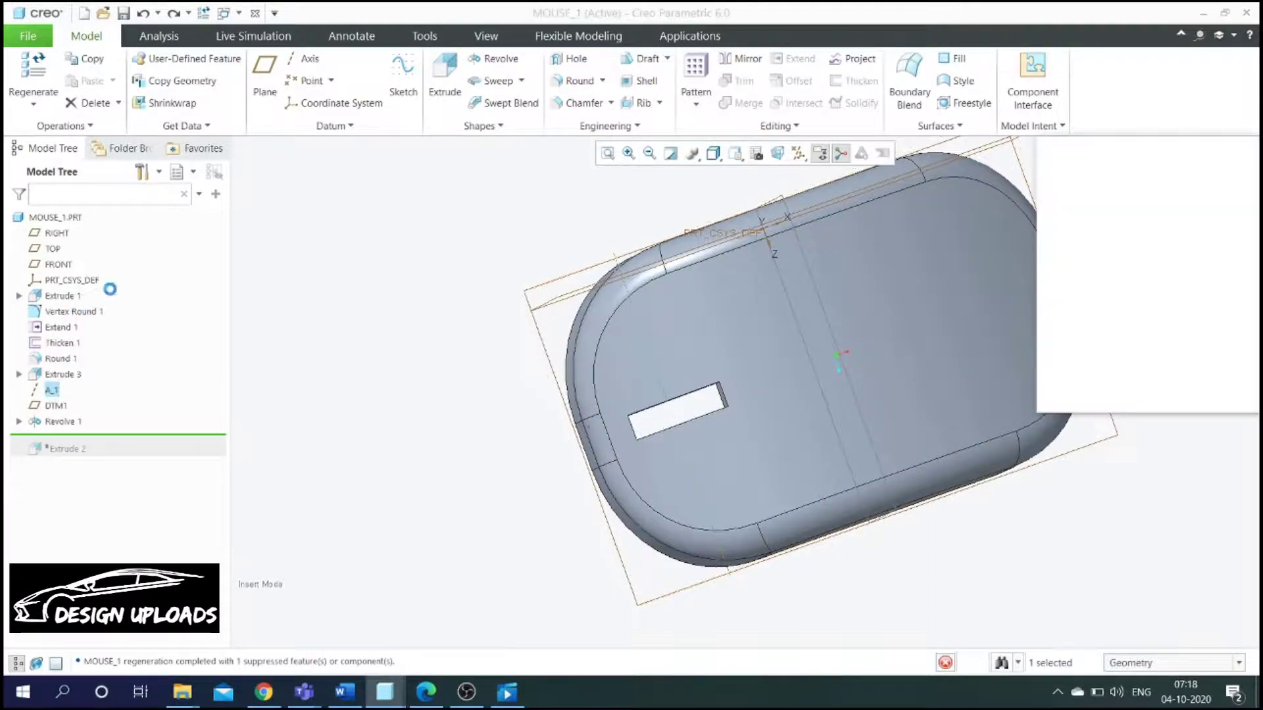
left_click(716, 154)
left_click(736, 162)
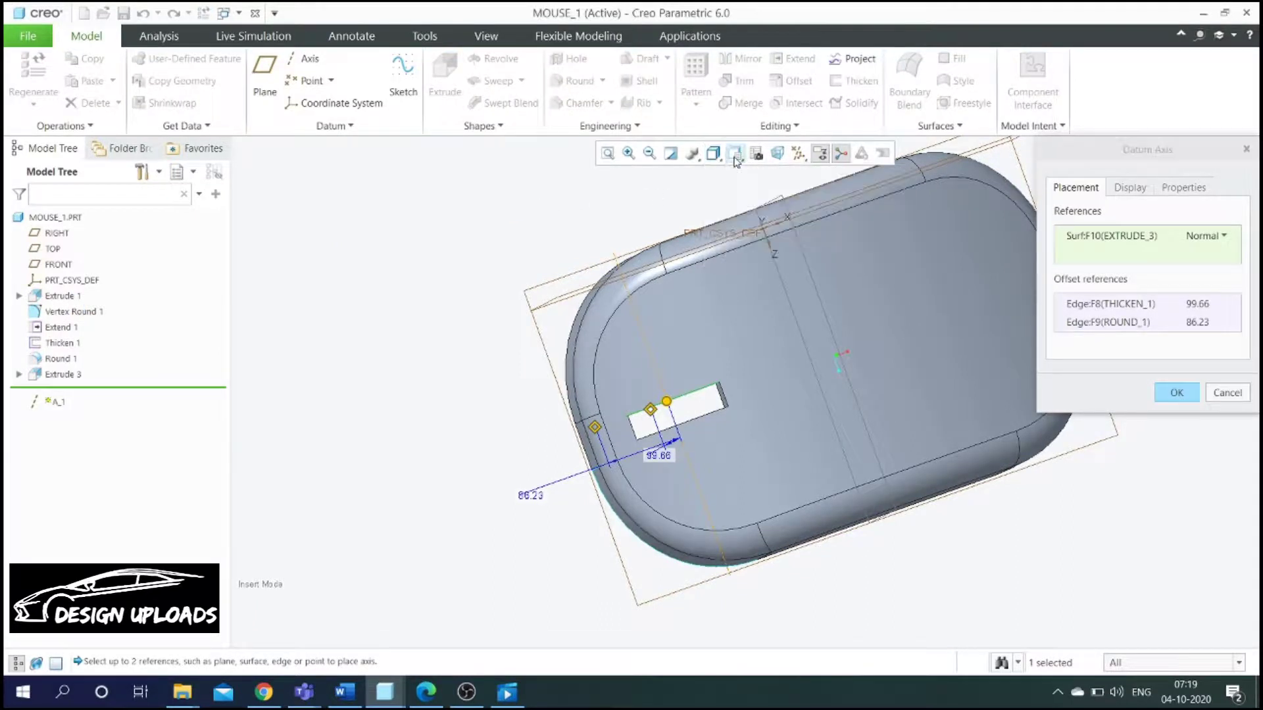
left_click(737, 163)
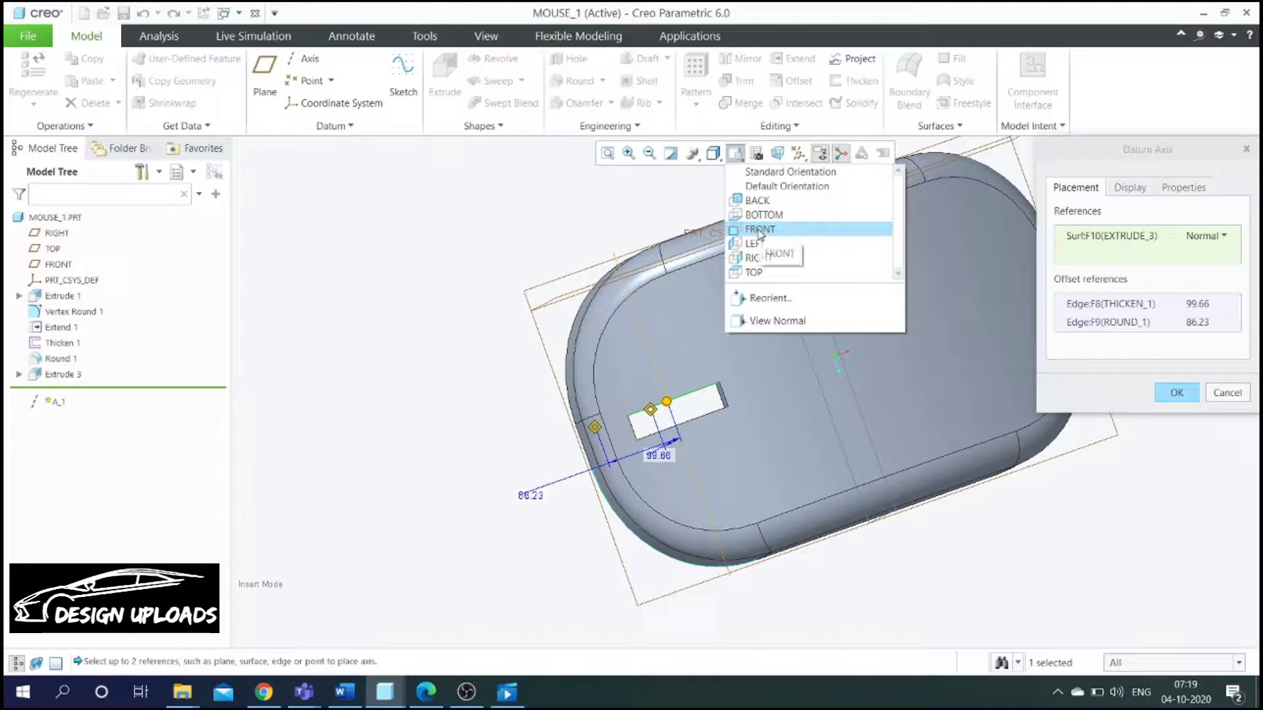
left_click(760, 232)
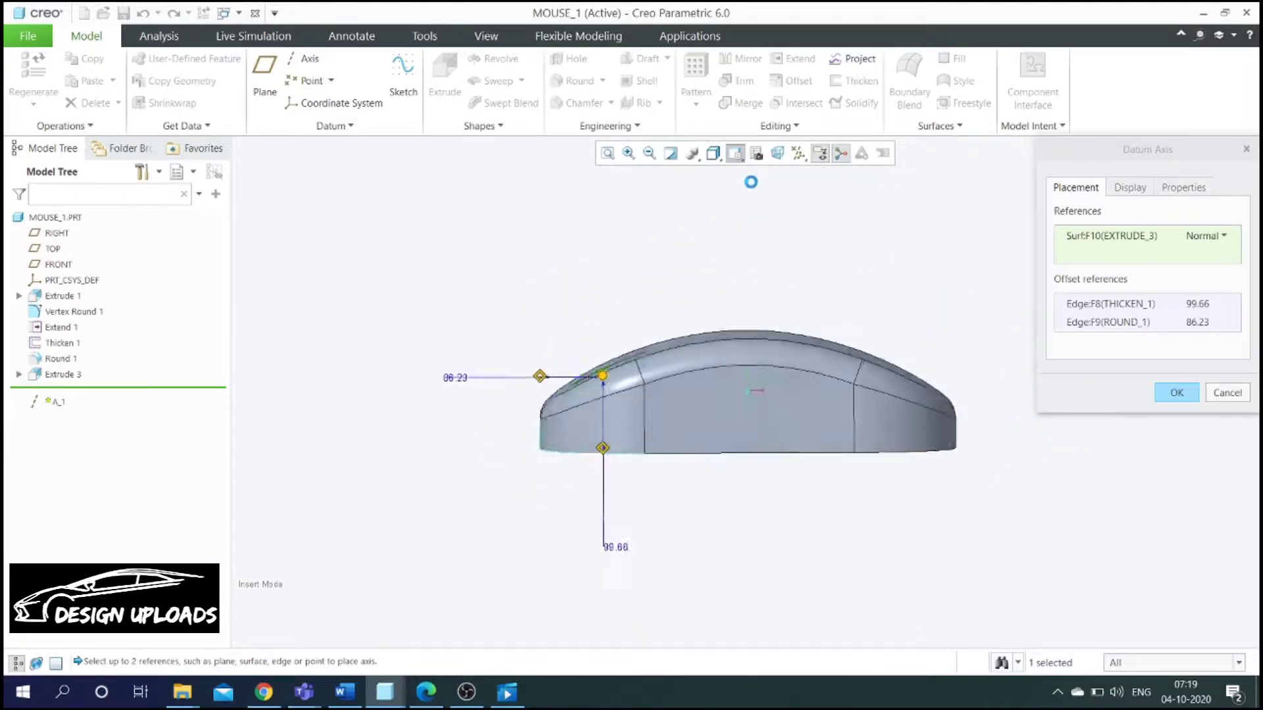
scroll(592, 378, "down", 5)
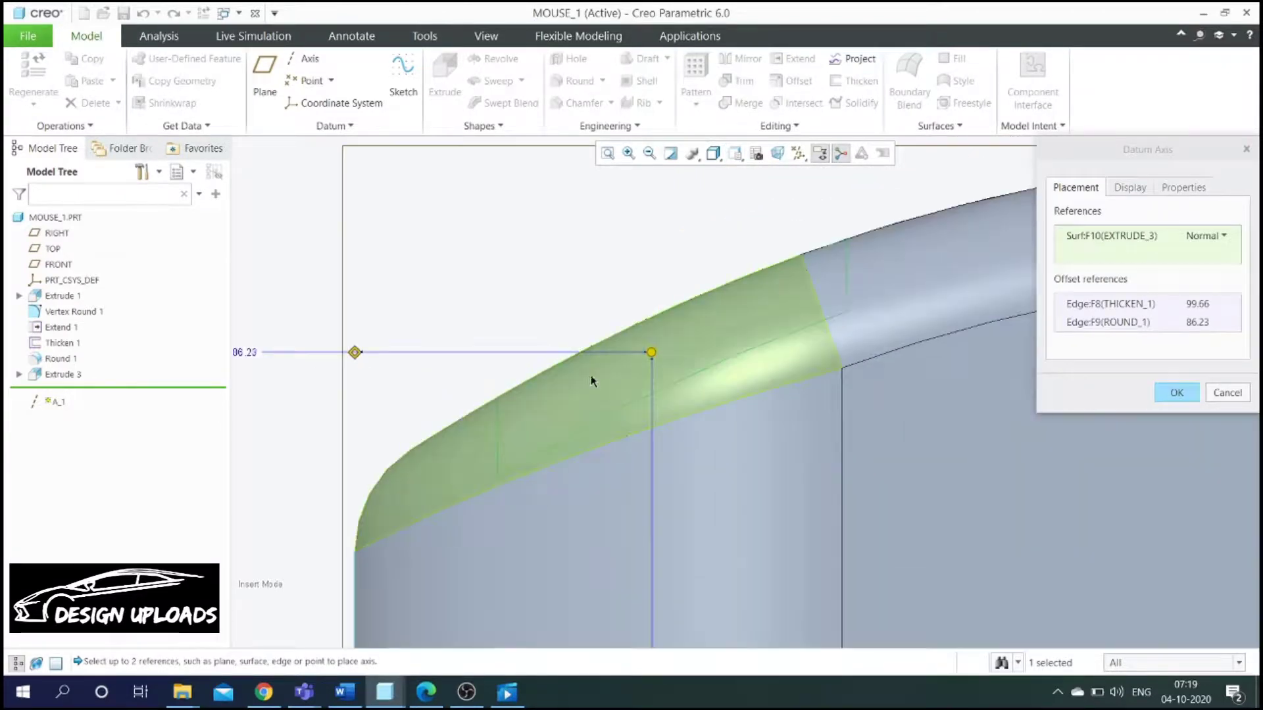
scroll(606, 381, "down", 2)
left_click_drag(613, 379, 623, 376)
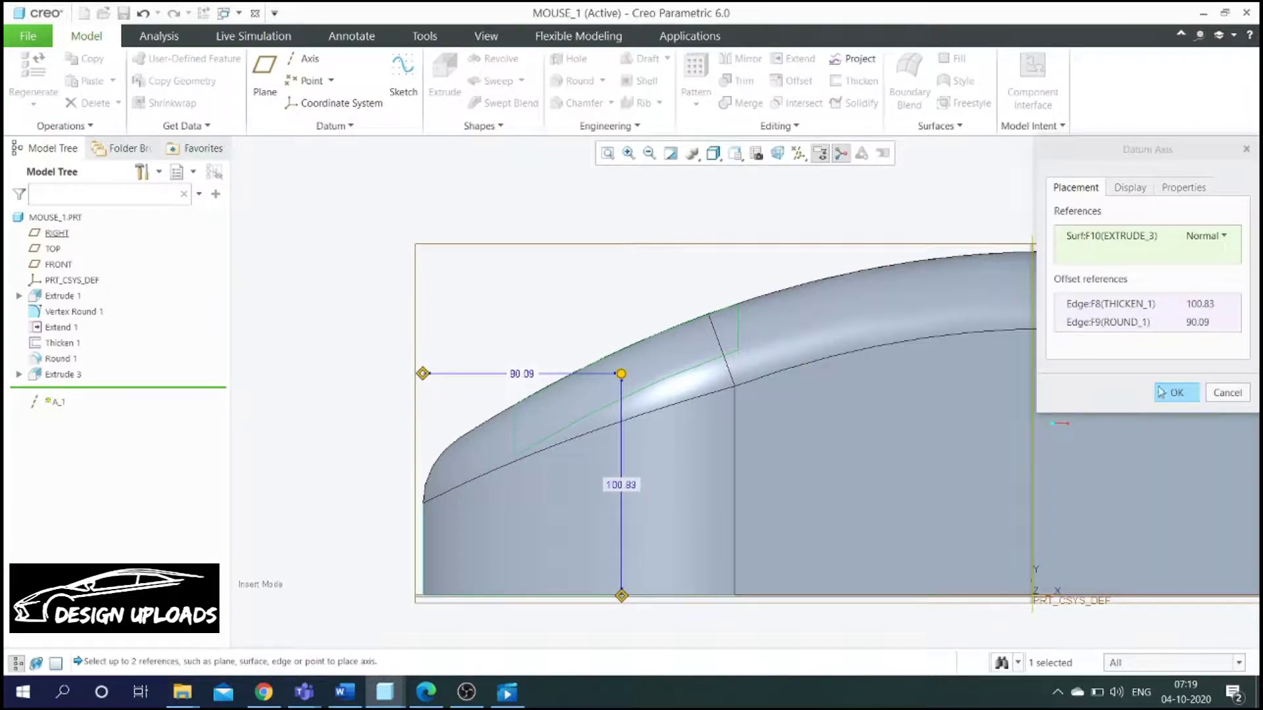
left_click(1176, 395)
Step: Examine how the scroll wheel sits in the slot and protrudes above the body's upper surface
middle_click_drag(693, 405, 707, 491)
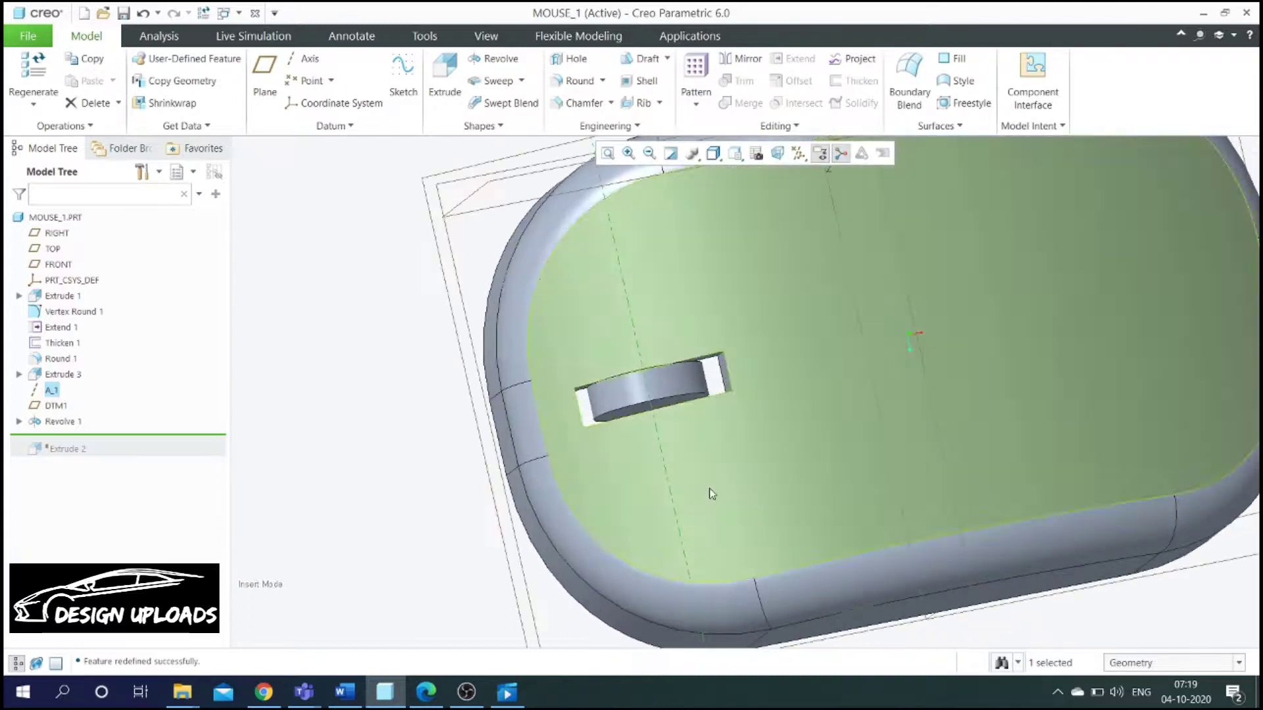
scroll(709, 493, "up", 5)
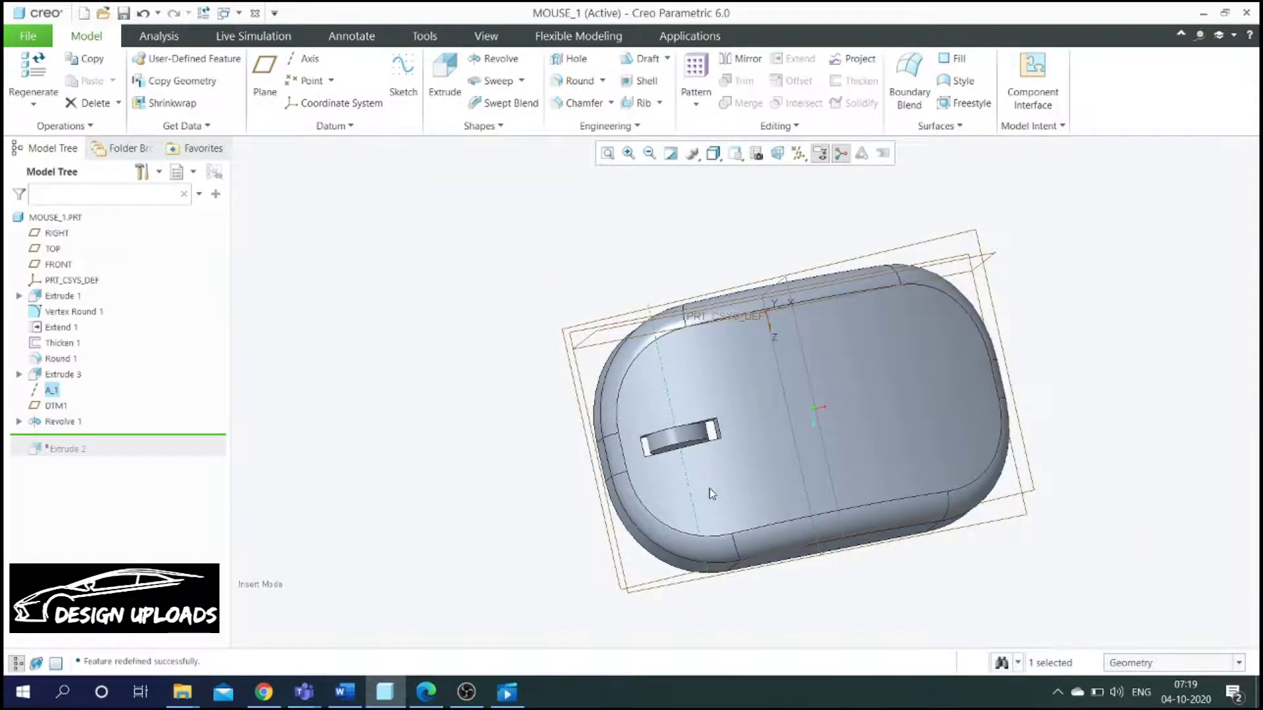
scroll(710, 493, "down", 2)
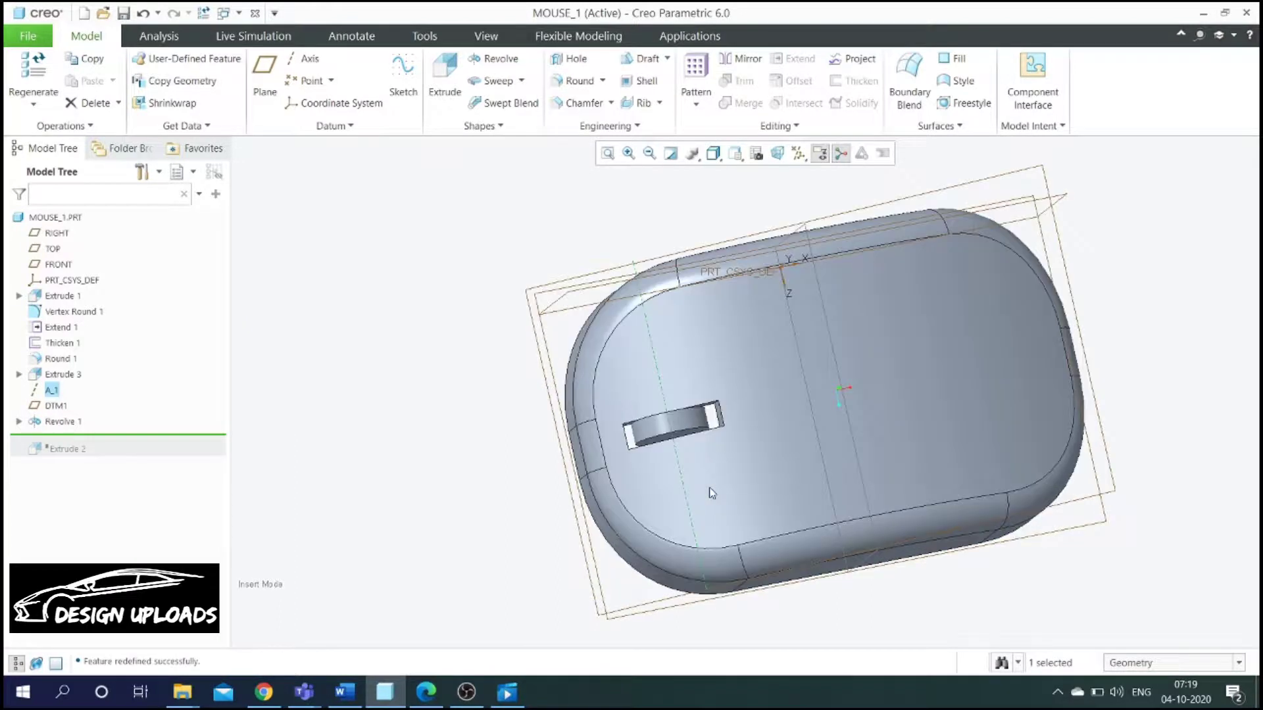
scroll(704, 471, "down", 3)
scroll(704, 471, "up", 3)
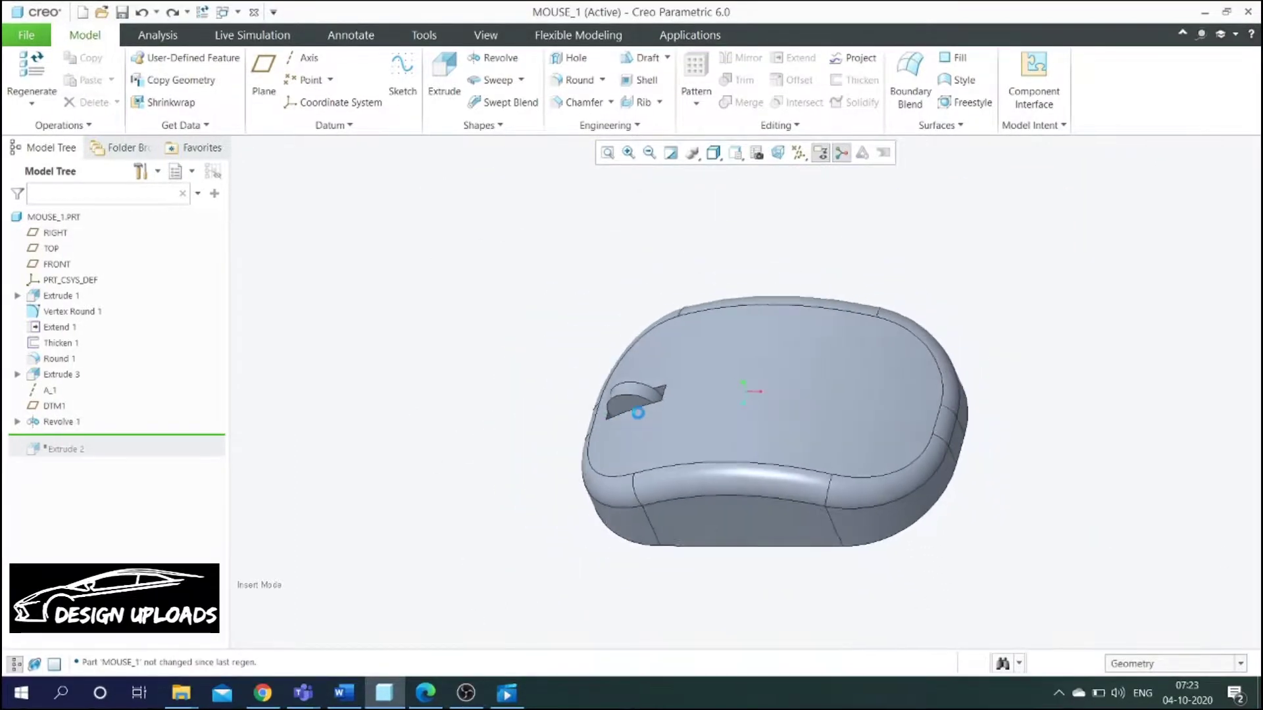
scroll(638, 413, "down", 5)
middle_click_drag(679, 431, 657, 384)
scroll(657, 384, "down", 5)
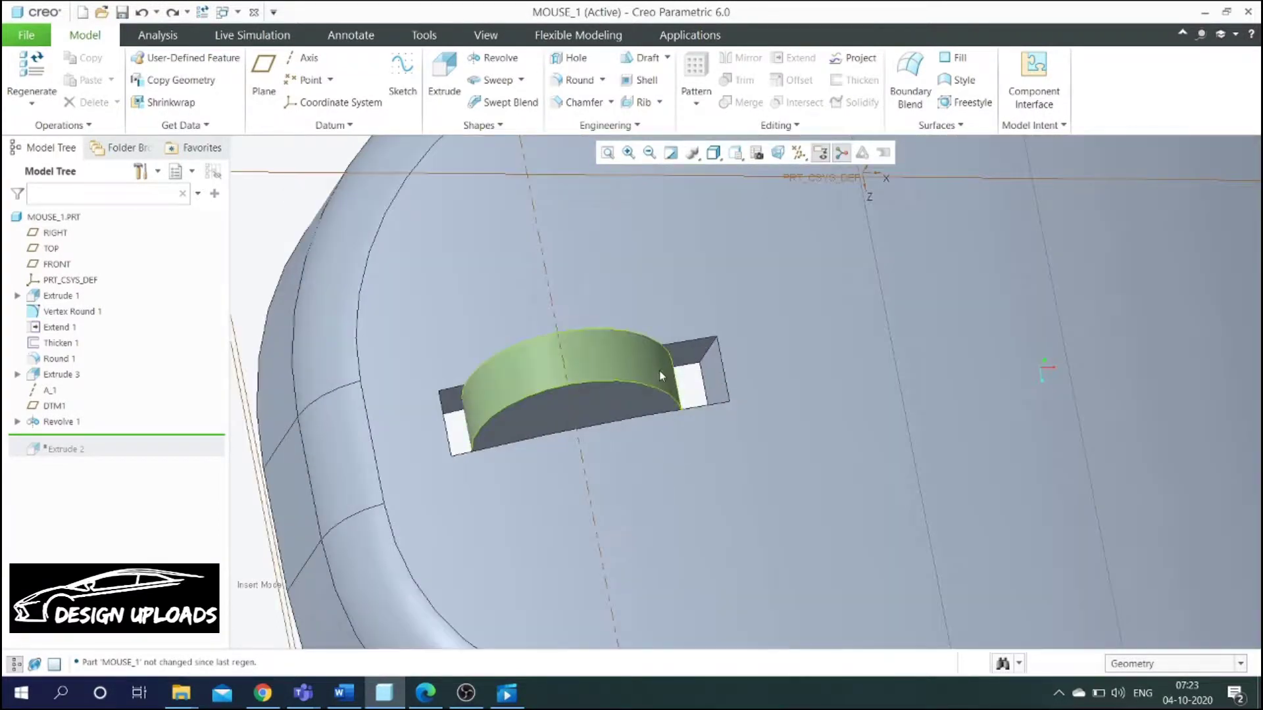
scroll(659, 368, "up", 5)
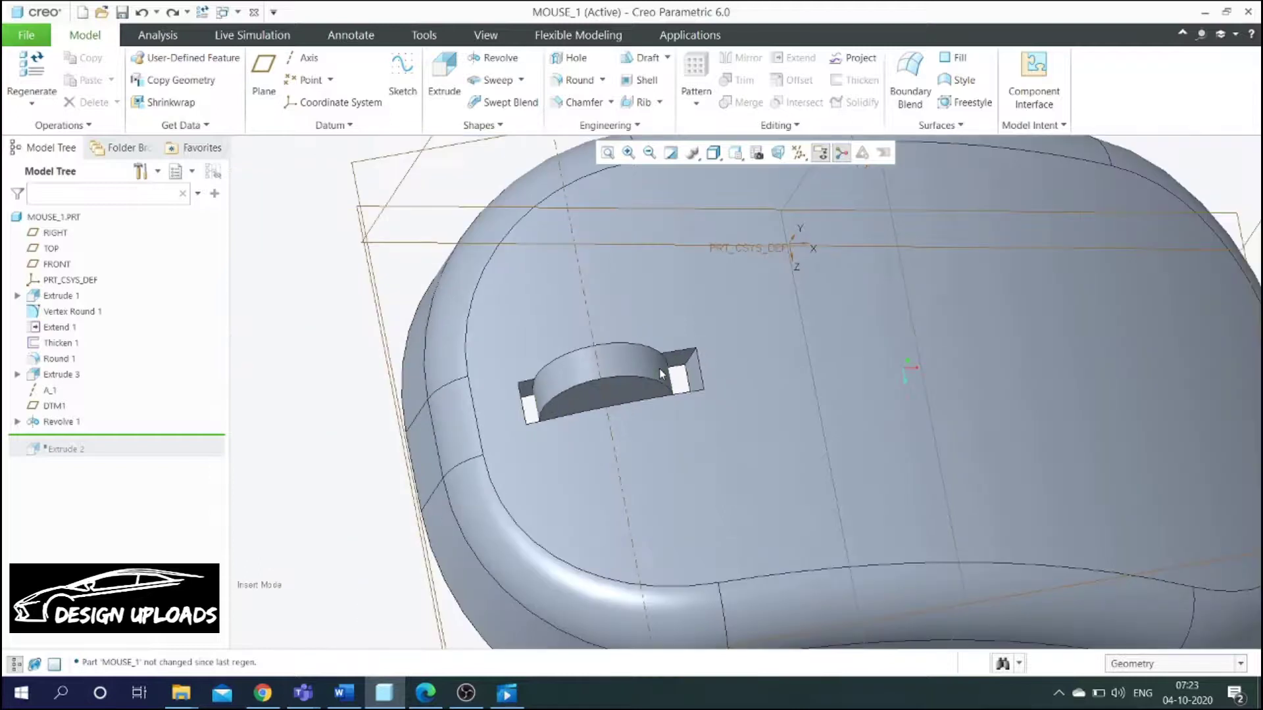
Step: Round the two visible circular edges of the scroll wheel together with a radius of 3
left_click(577, 80)
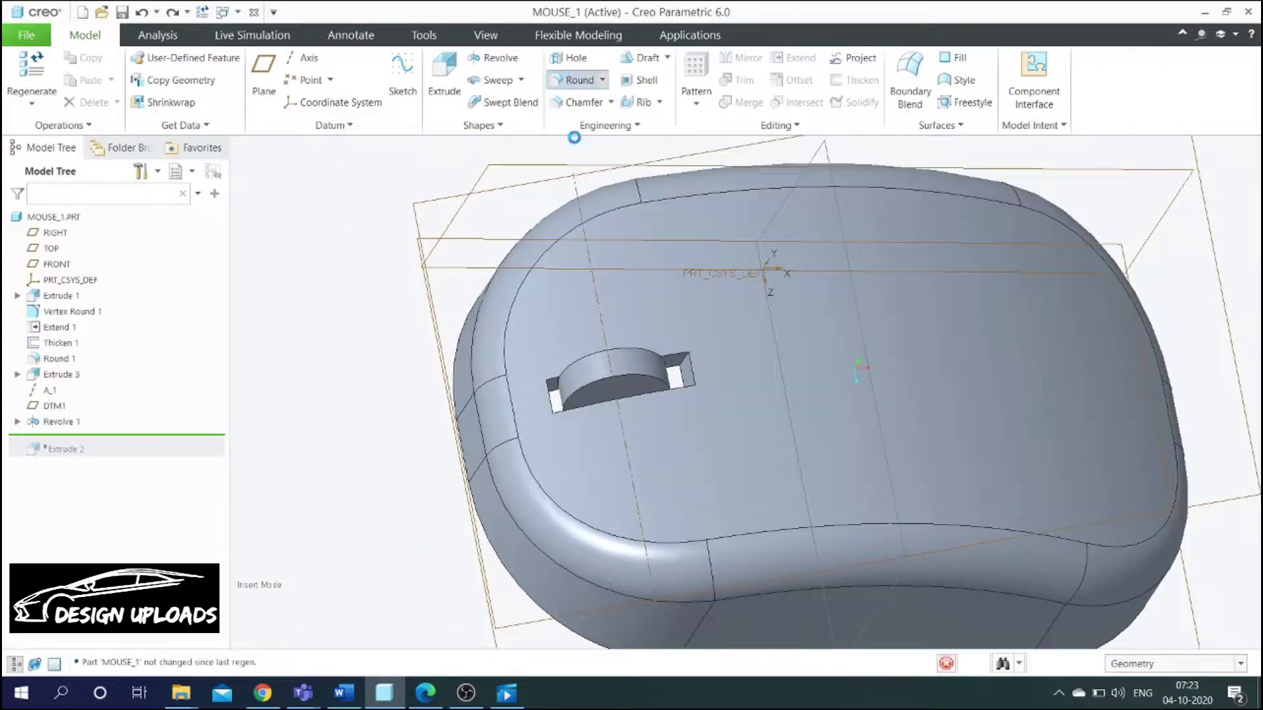
scroll(647, 390, "down", 4)
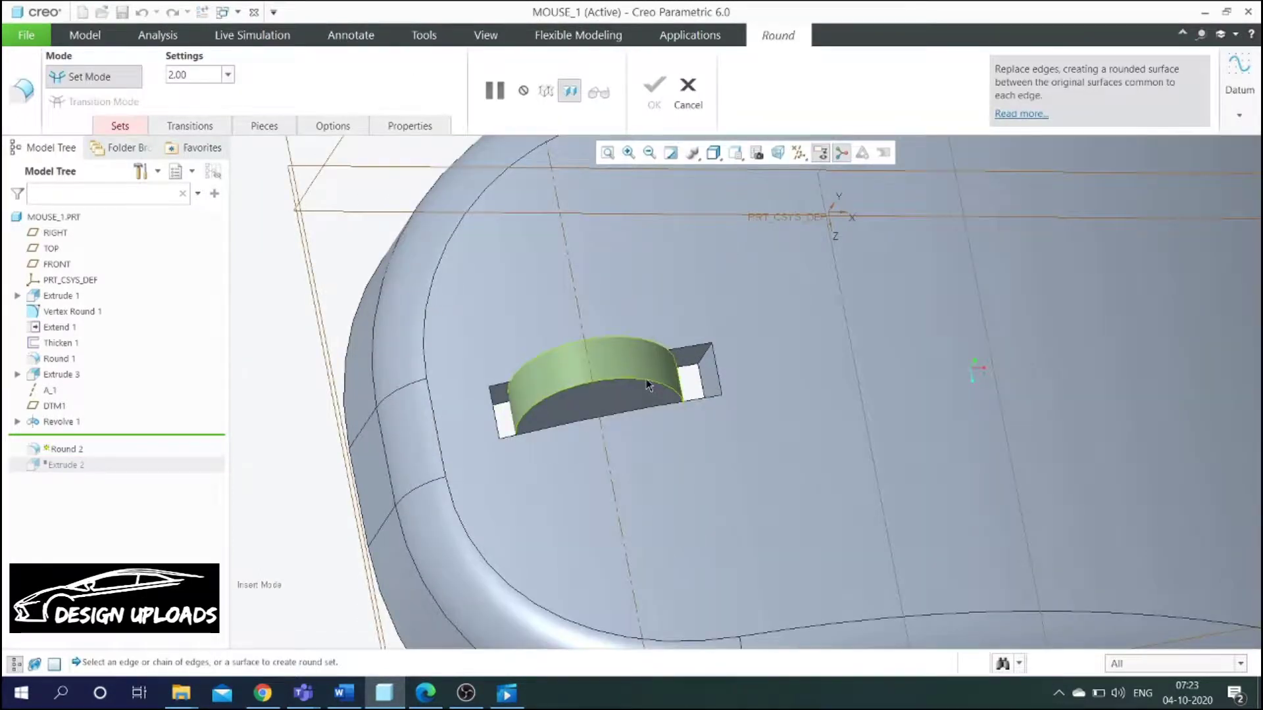
left_click(648, 387)
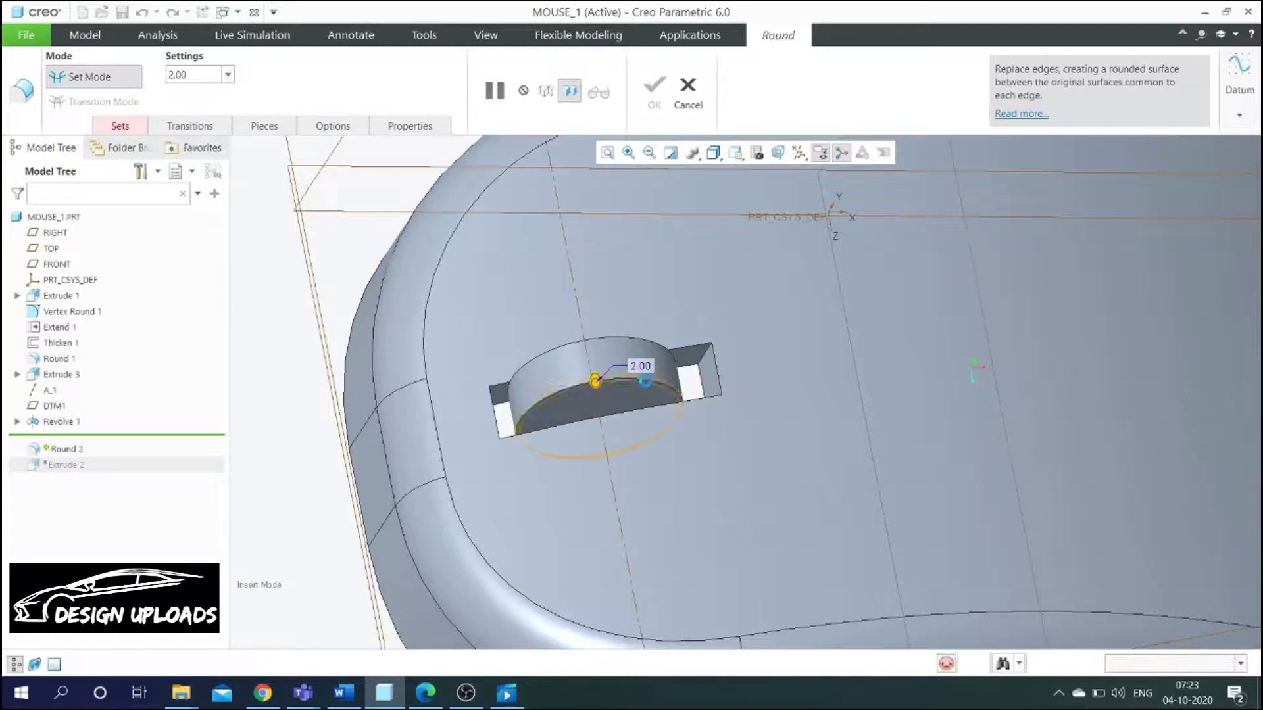
left_click(595, 338, "ctrl")
left_click(160, 75)
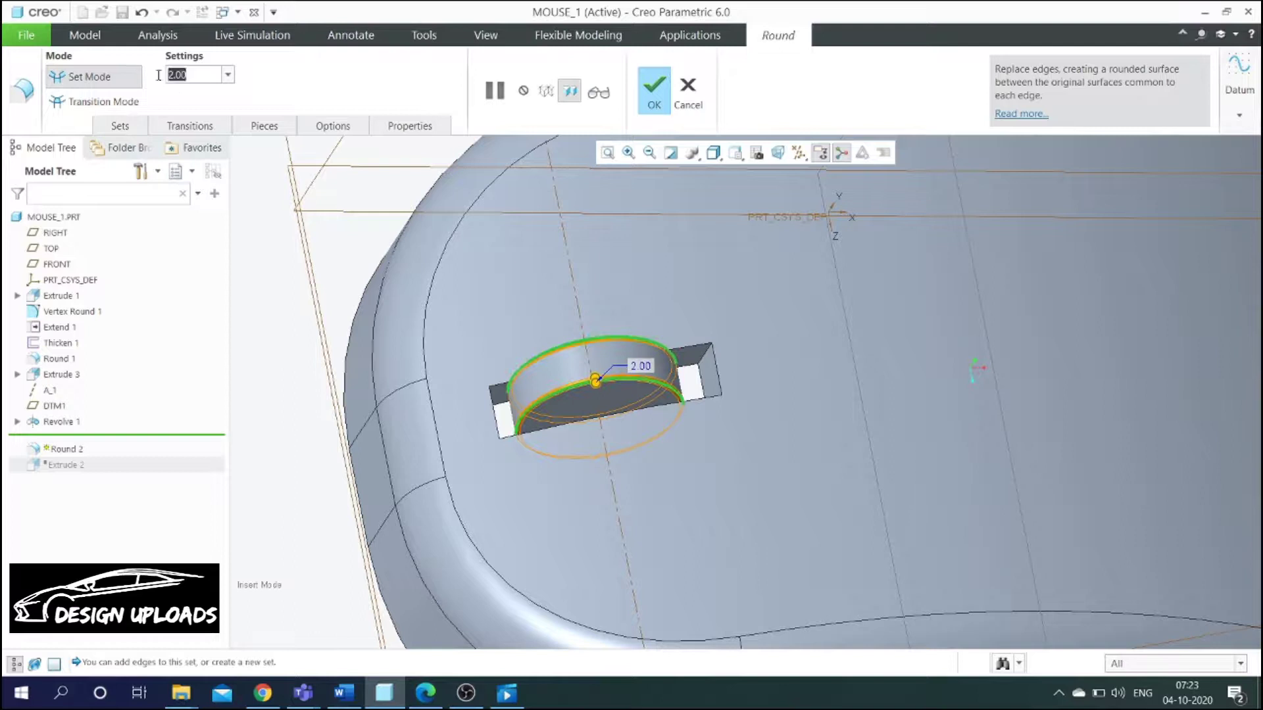
type("3")
key("Return")
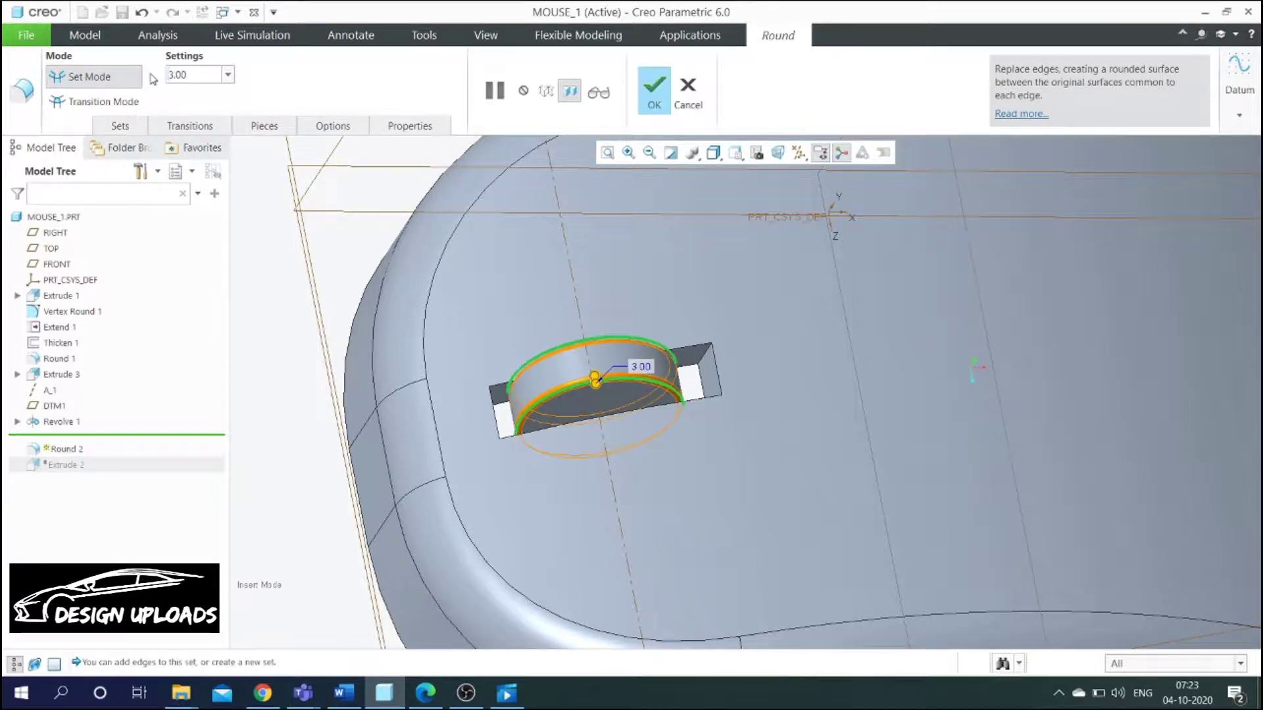
Step: Set the scroll wheel's edge round radius to 4 and complete the round
left_click(201, 76)
type("4")
key("Return")
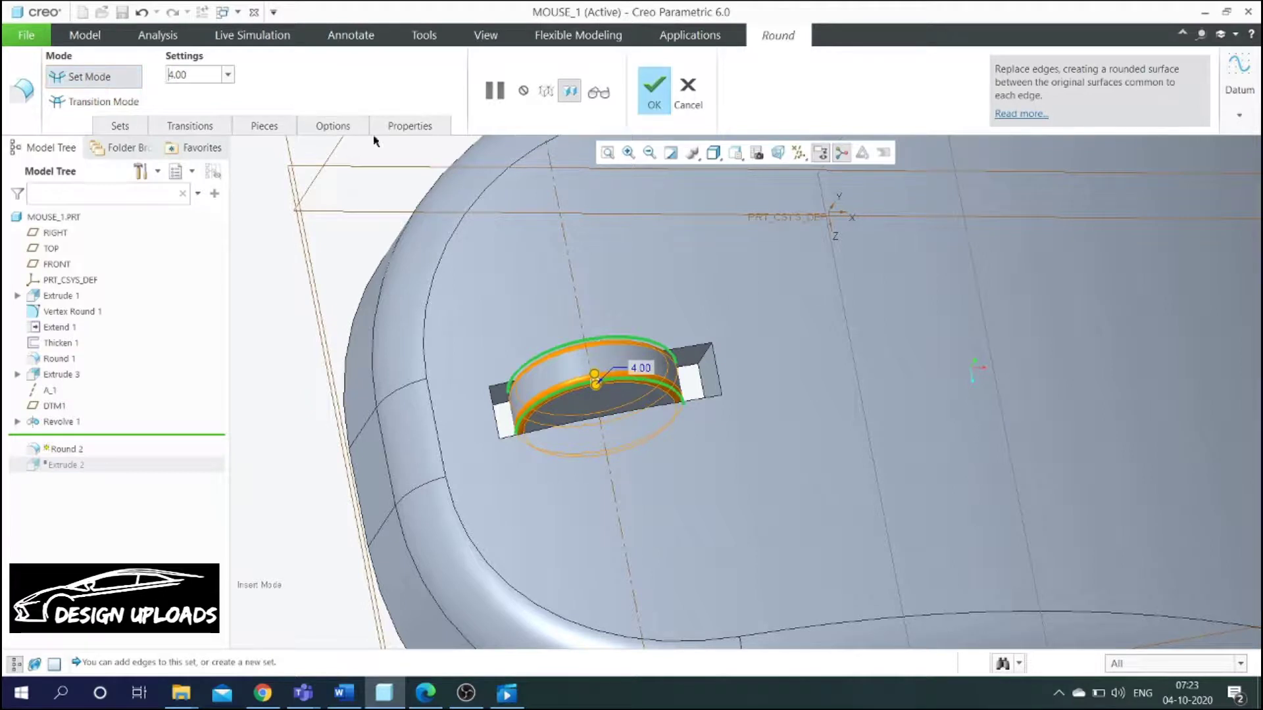
left_click(654, 92)
Step: Examine the rounded scroll wheel and the overall mouse body from different distances and angles
scroll(601, 356, "up", 2)
scroll(601, 355, "down", 1)
left_click(275, 343)
scroll(421, 263, "up", 3)
scroll(474, 316, "down", 2)
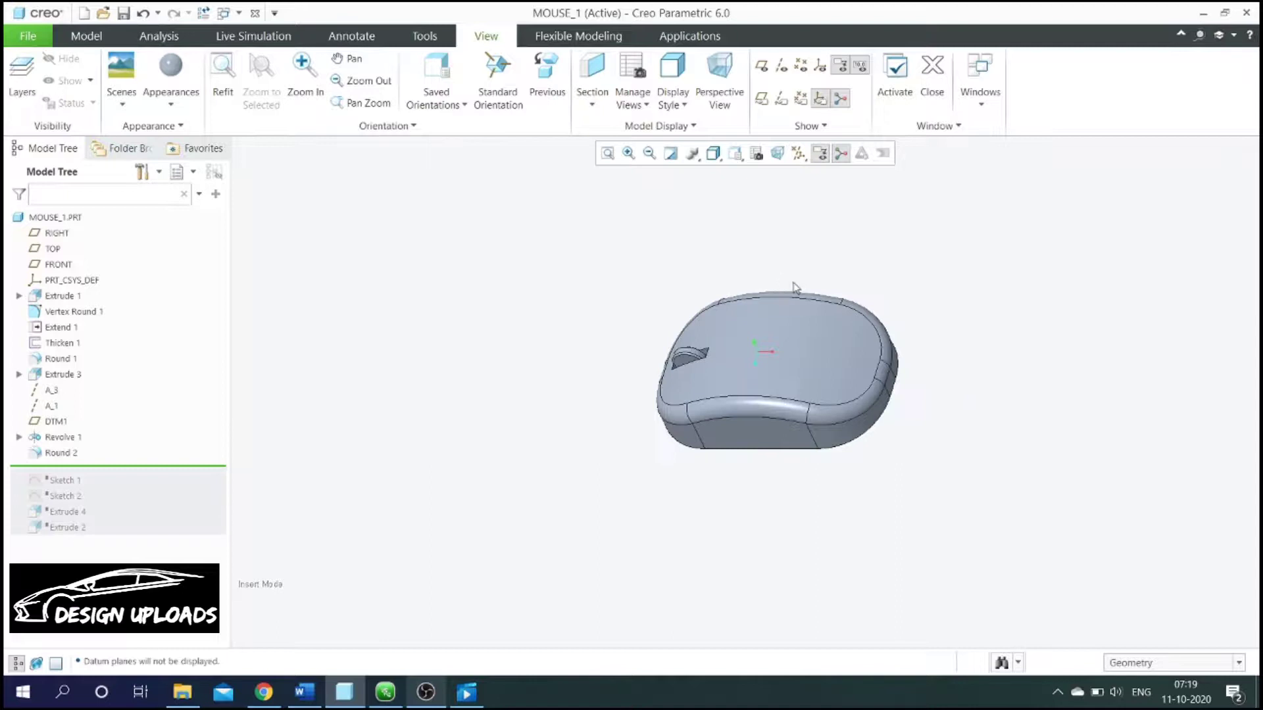
mouse_move(797, 287)
middle_mouse_down()
mouse_move(870, 231)
mouse_move(807, 227)
mouse_move(869, 238)
middle_mouse_up()
scroll(911, 302, "up", 3)
middle_click_drag(910, 302, 875, 321)
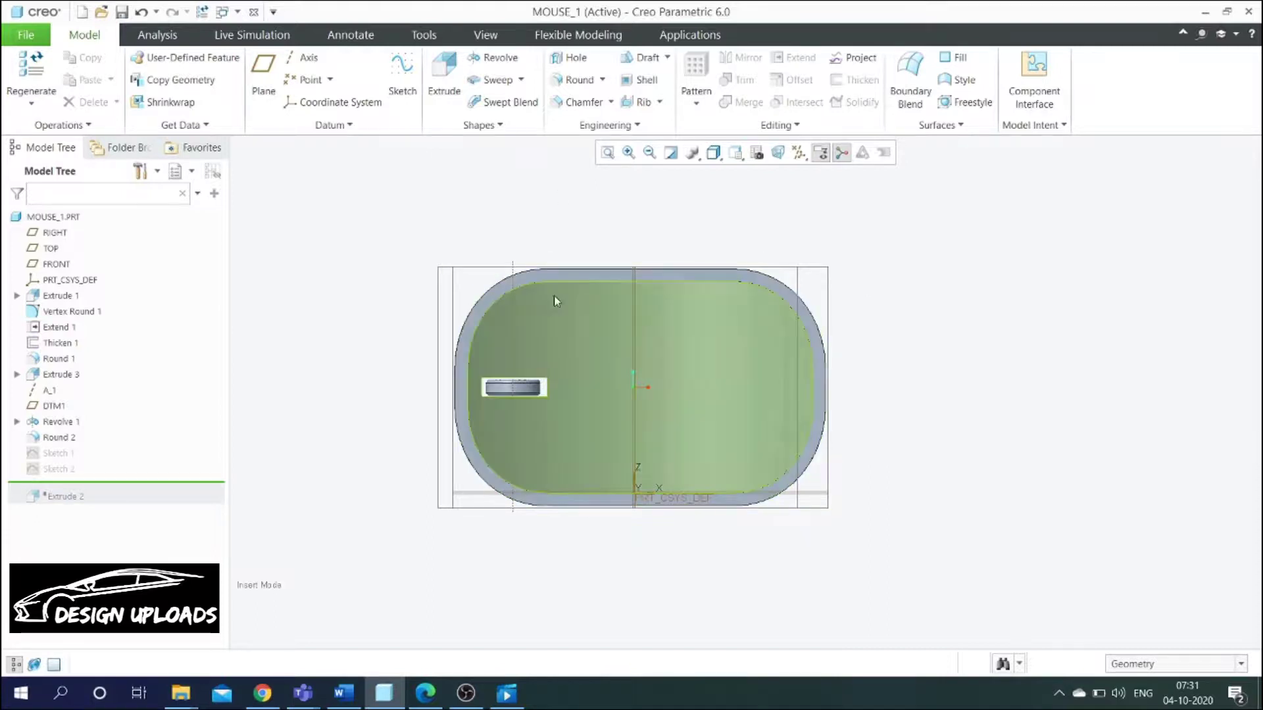
Step: Sketch an extrusion profile on the body's flat underside rim by projecting its complete outer edge loop
scroll(553, 295, "up", 3)
left_click(556, 261)
scroll(567, 291, "down", 4)
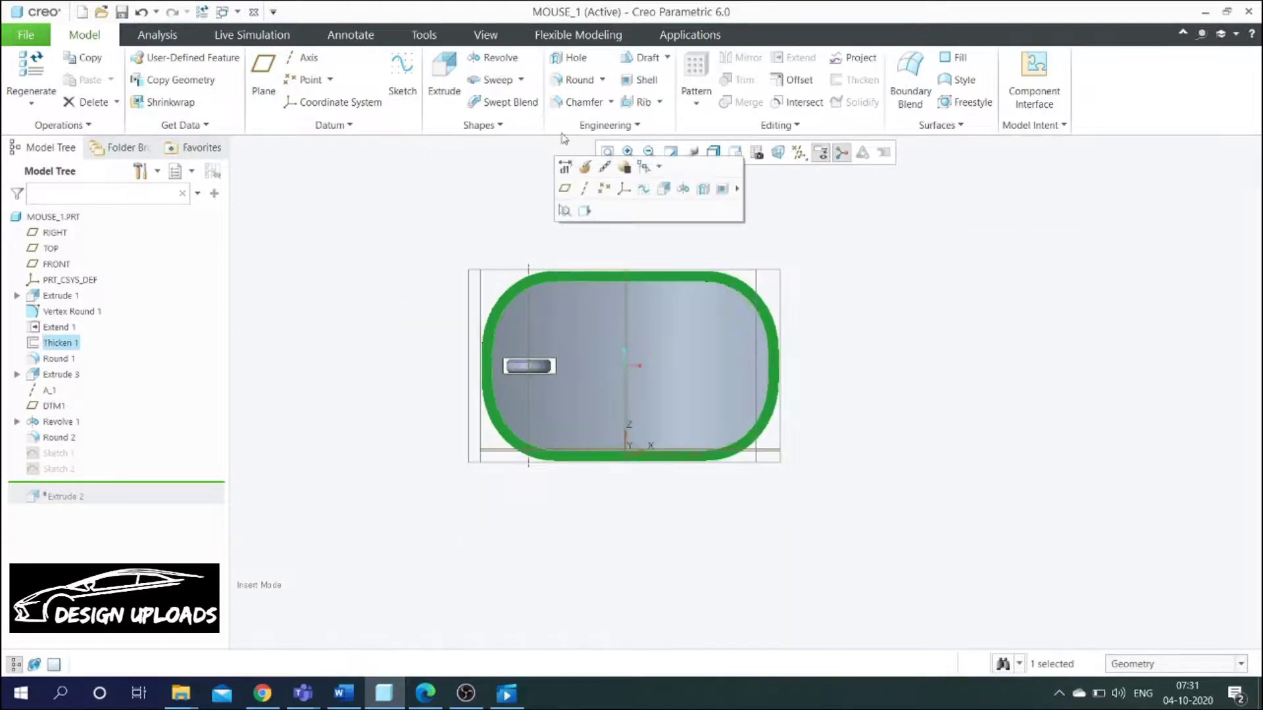
left_click(444, 75)
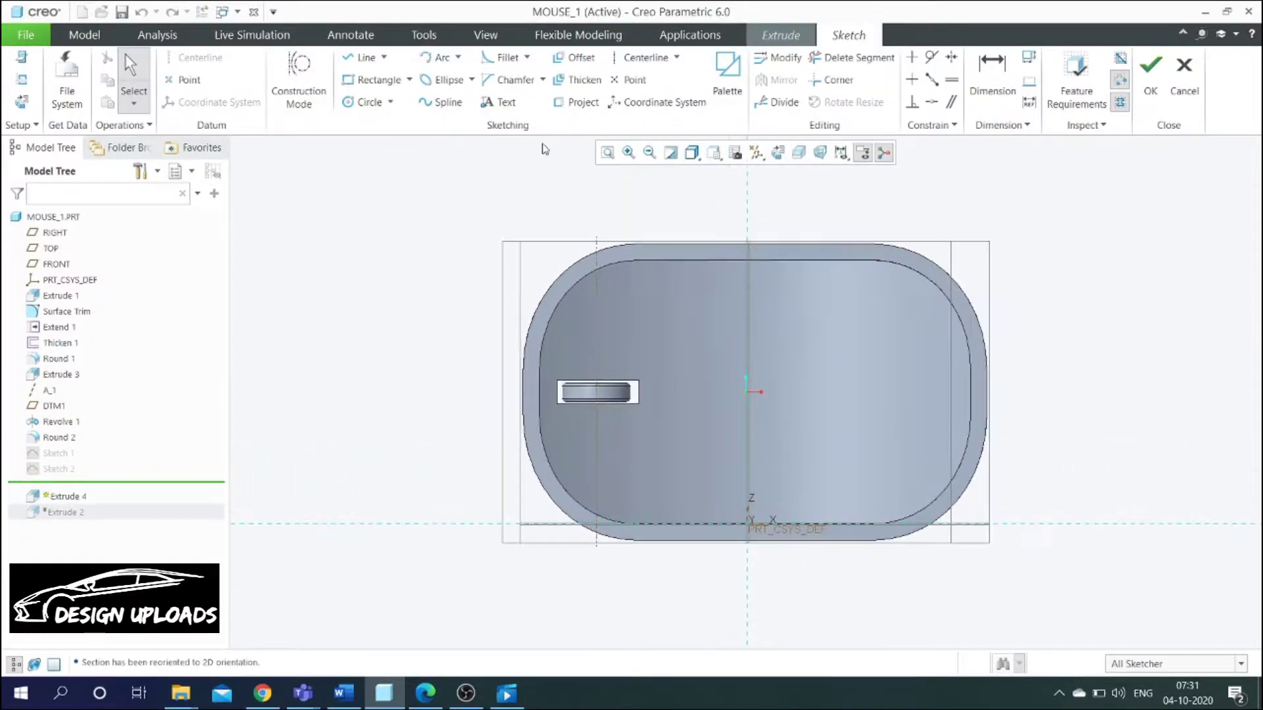
left_click(572, 104)
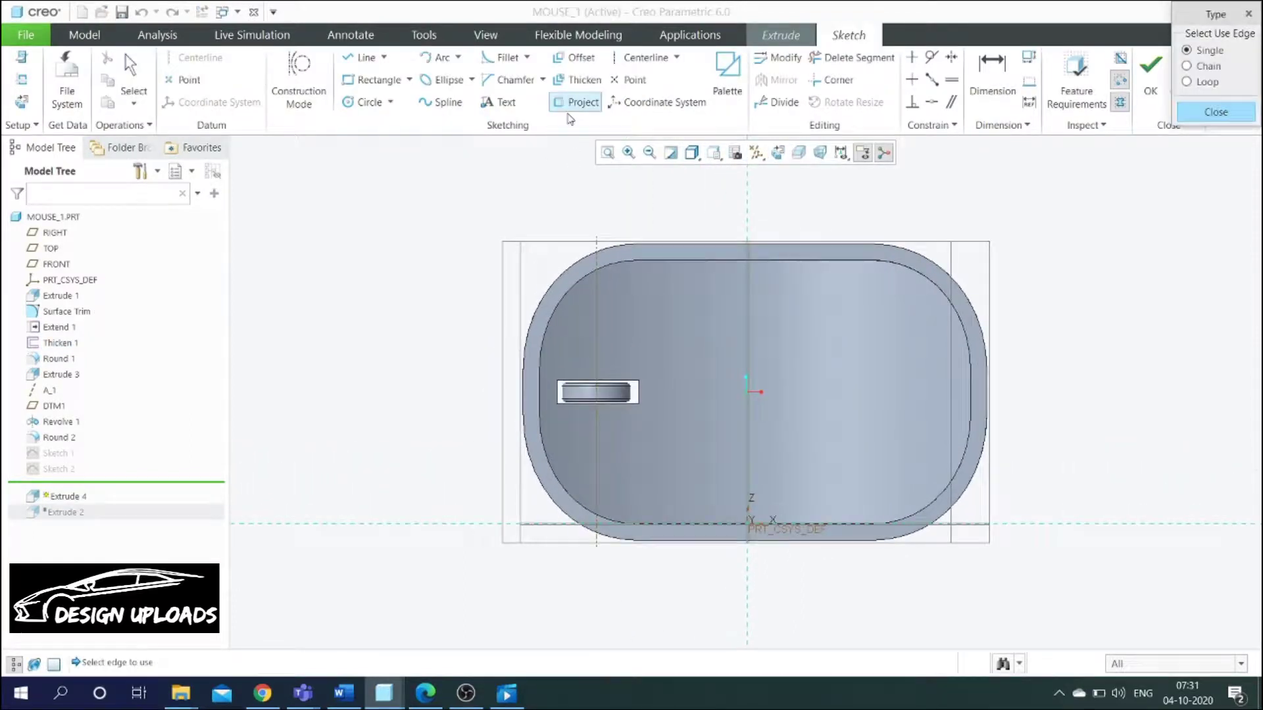
left_click(558, 279)
left_click(658, 247)
left_click(895, 253)
left_click(986, 397)
left_click(984, 452)
left_click(724, 541)
left_click(583, 526)
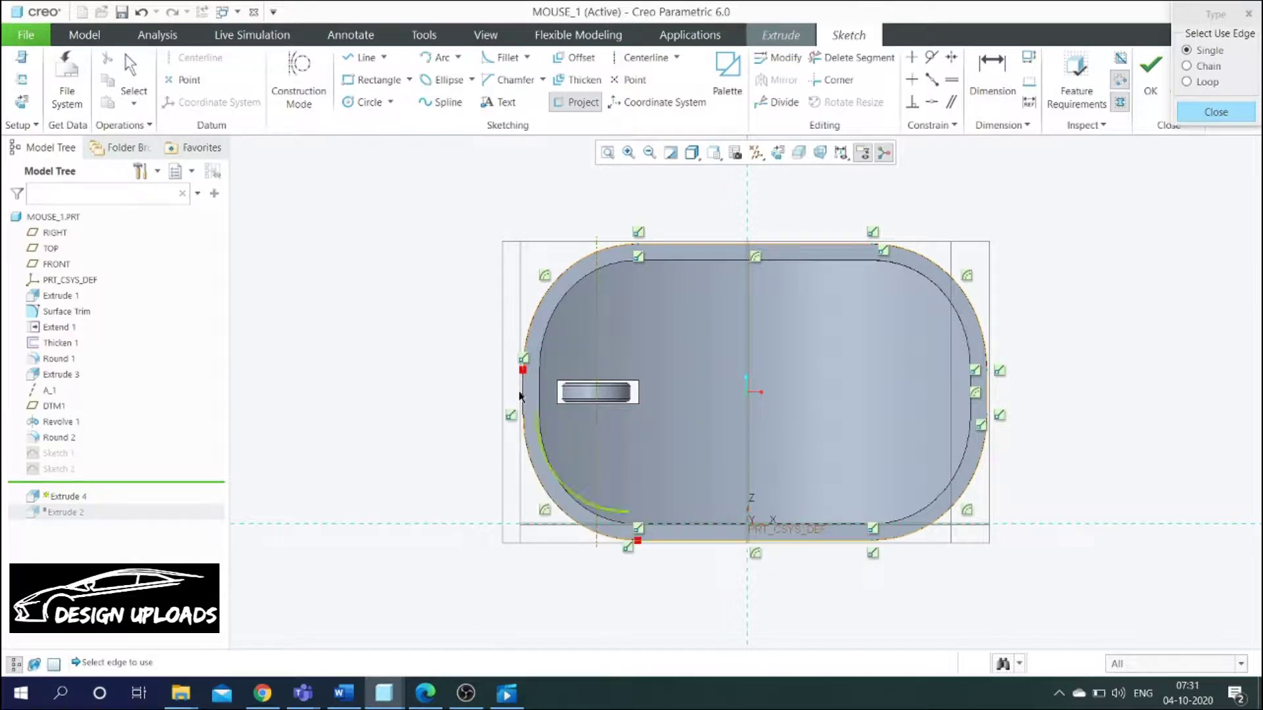
left_click(524, 399)
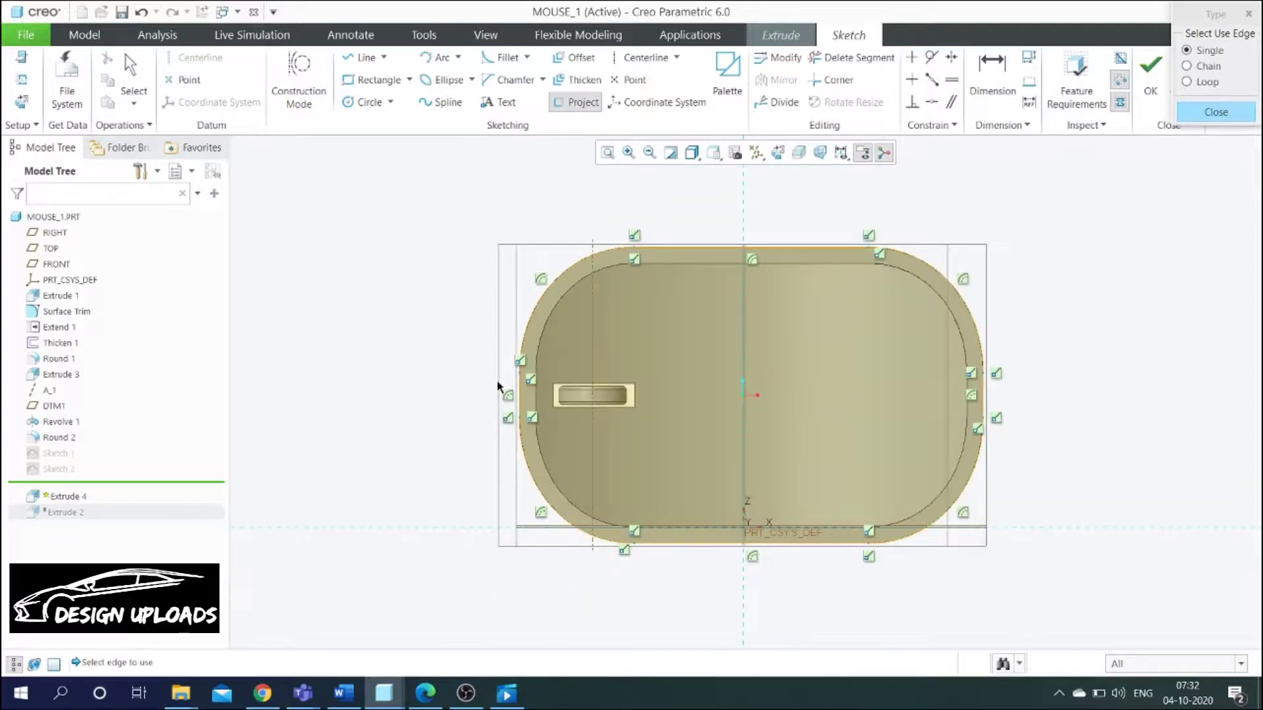
scroll(498, 386, "down", 2)
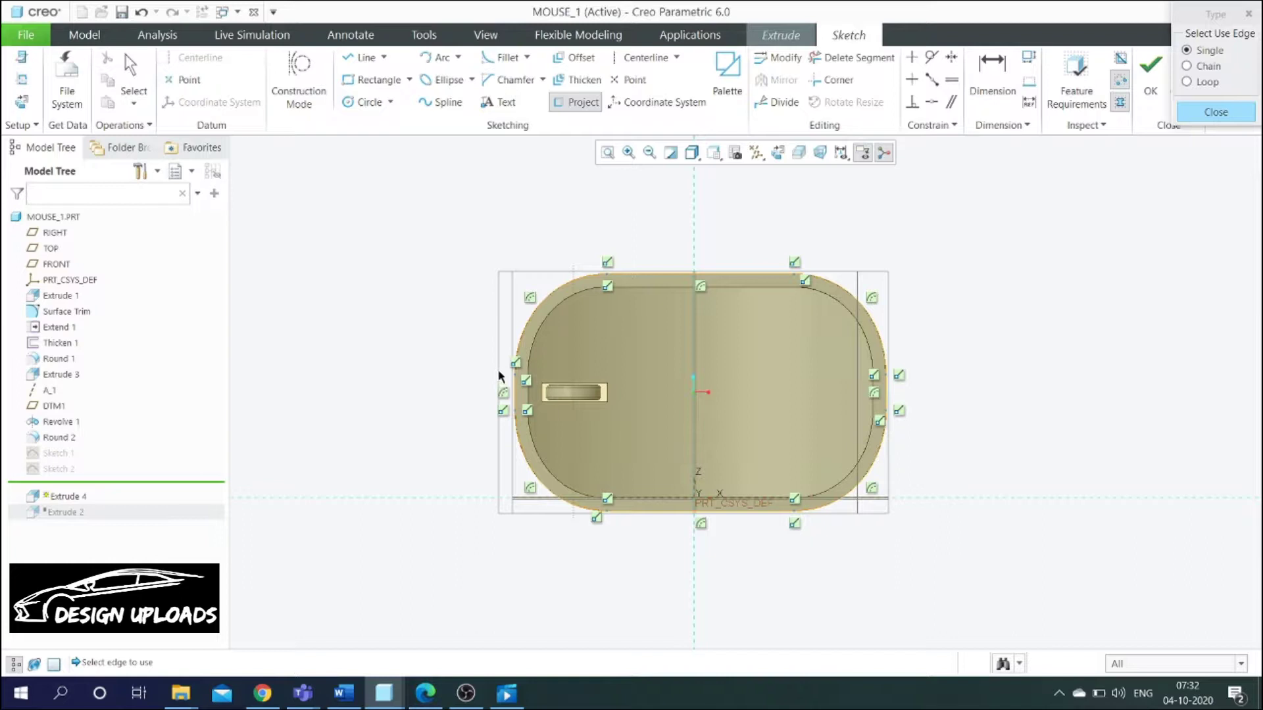
left_click(1216, 112)
left_click(1151, 76)
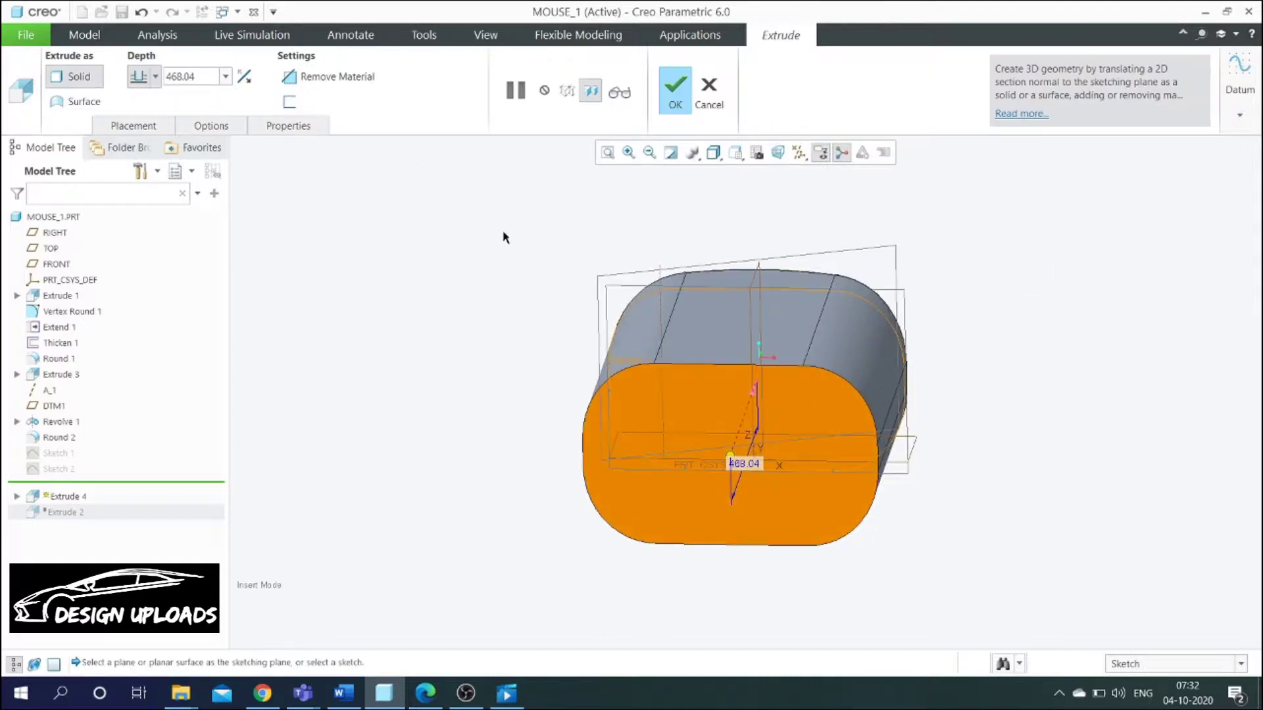
Step: Extrude the projected outline as a solid to a depth of 6, closing the underside of the mouse
double_click(200, 75)
type("6")
key("Return")
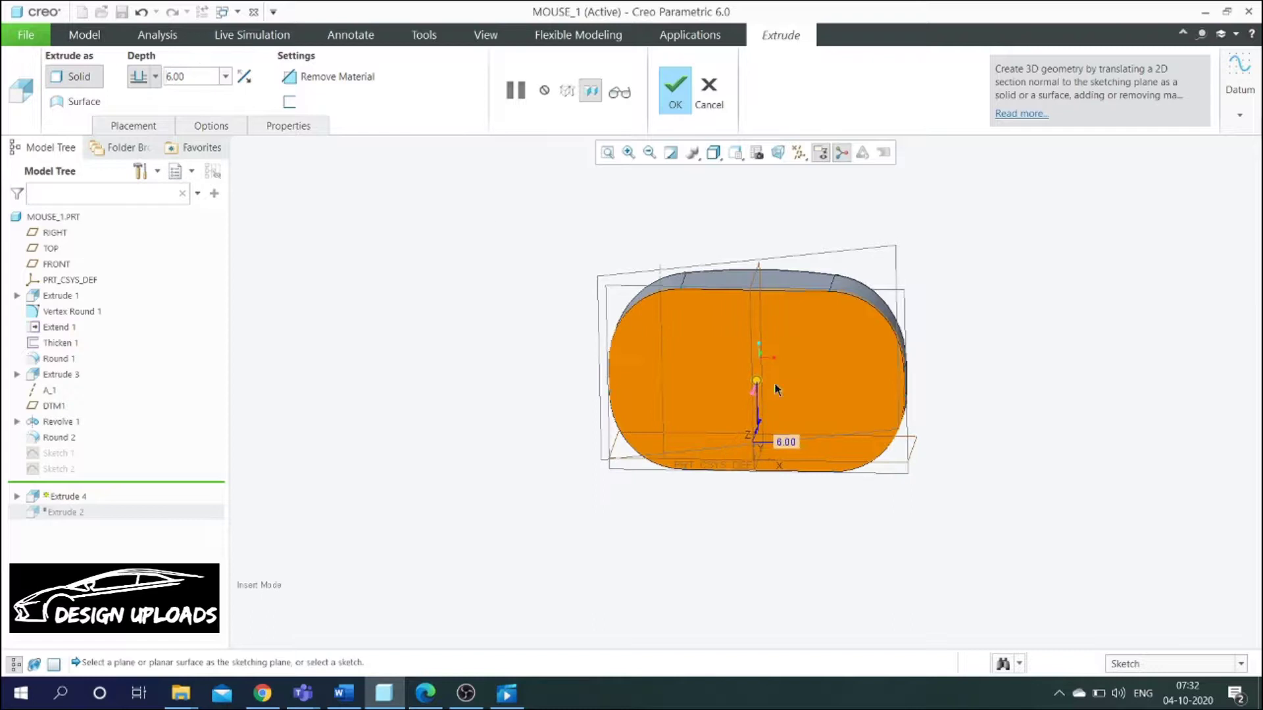
middle_click_drag(910, 277, 874, 316)
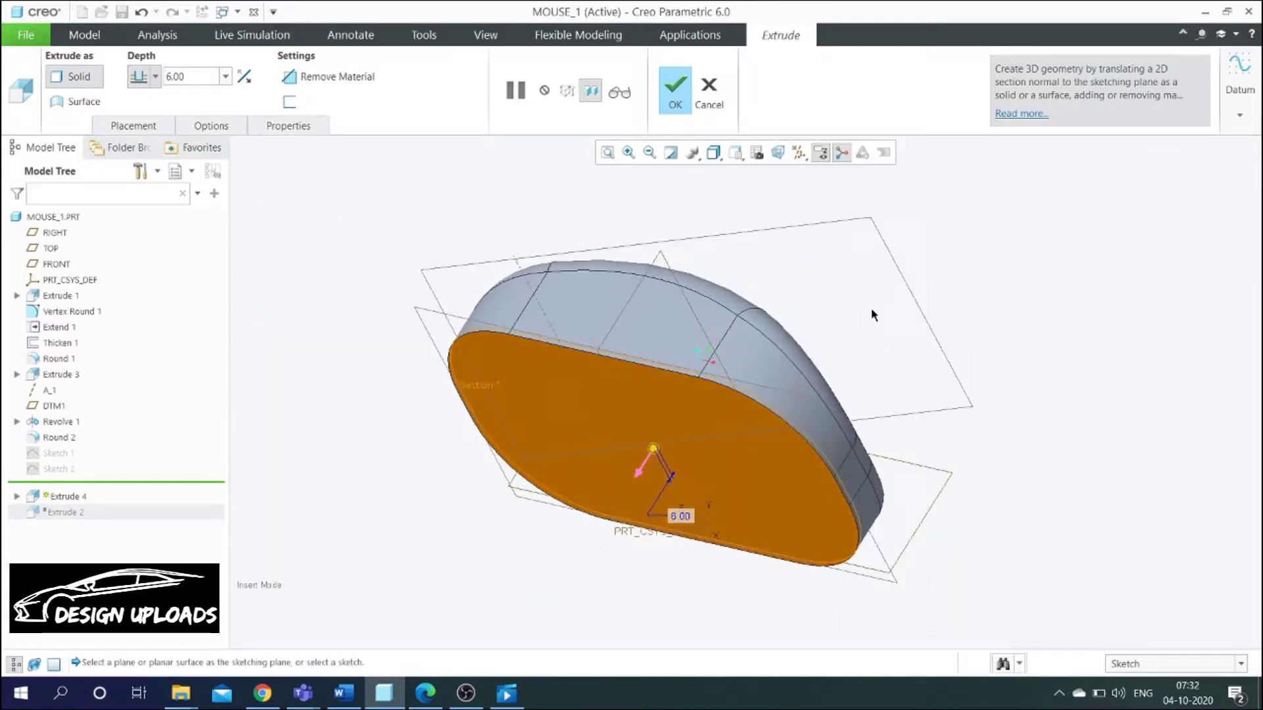
left_click(677, 105)
middle_click_drag(723, 212, 973, 248)
left_click(967, 267)
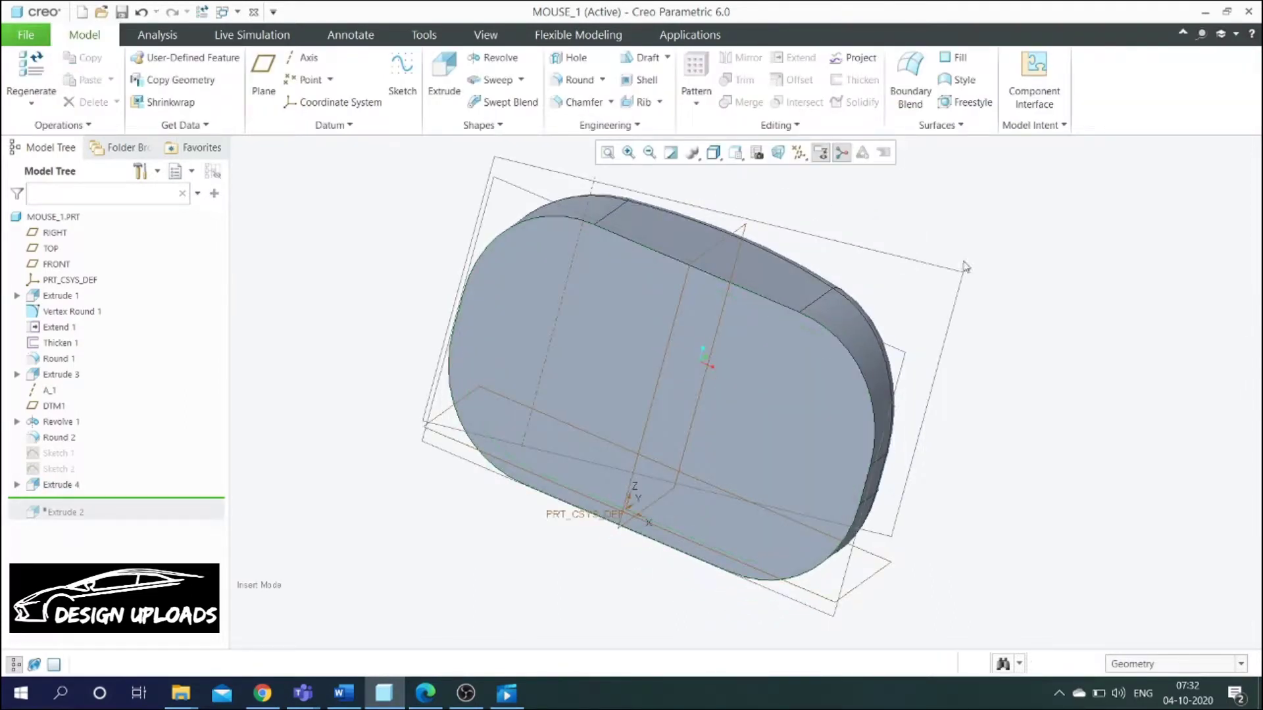
scroll(934, 369, "down", 2)
scroll(942, 301, "up", 2)
middle_click_drag(941, 300, 840, 369)
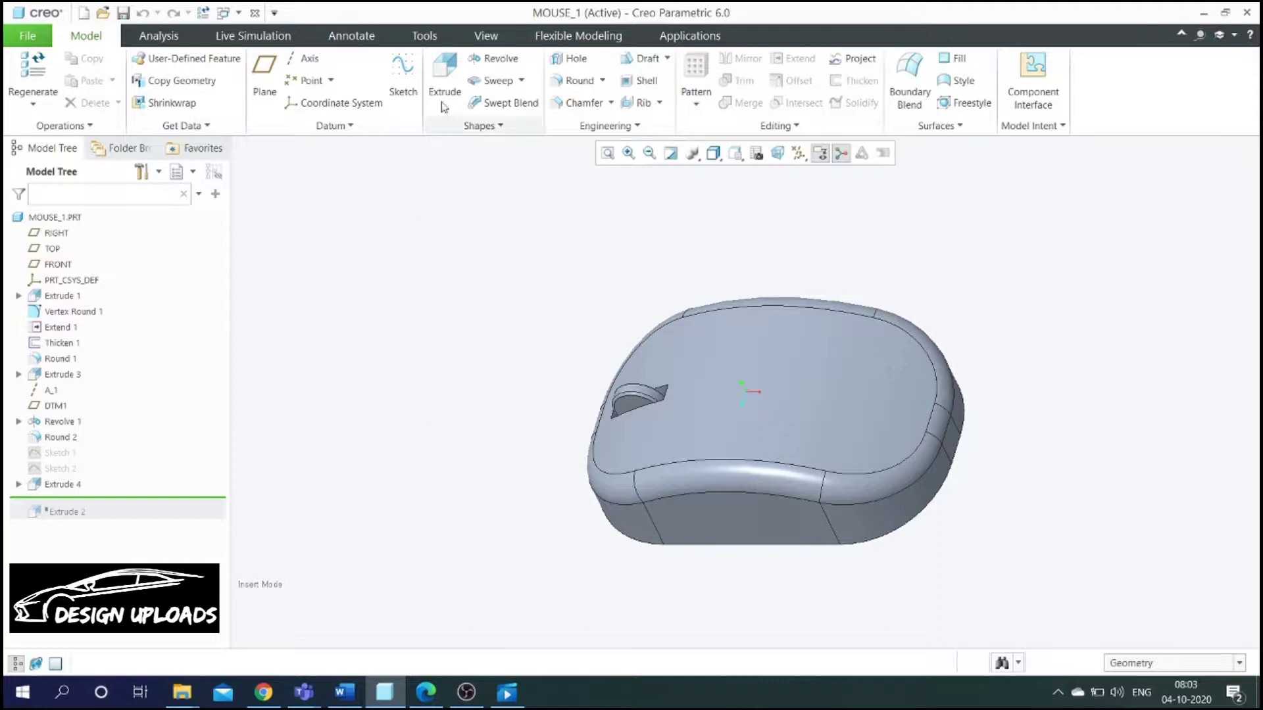
Step: Choose the plastic-matte-black appearance from the Plastics-Matte.dmt library
left_click(478, 35)
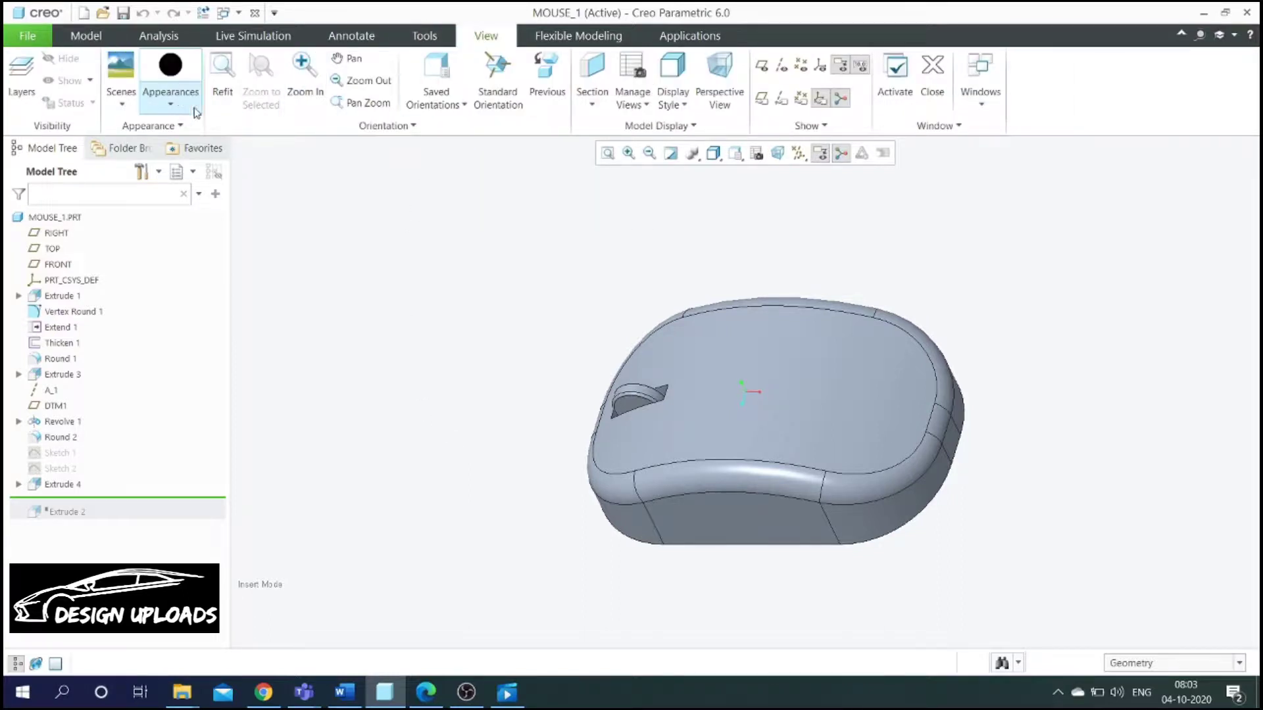
left_click(171, 102)
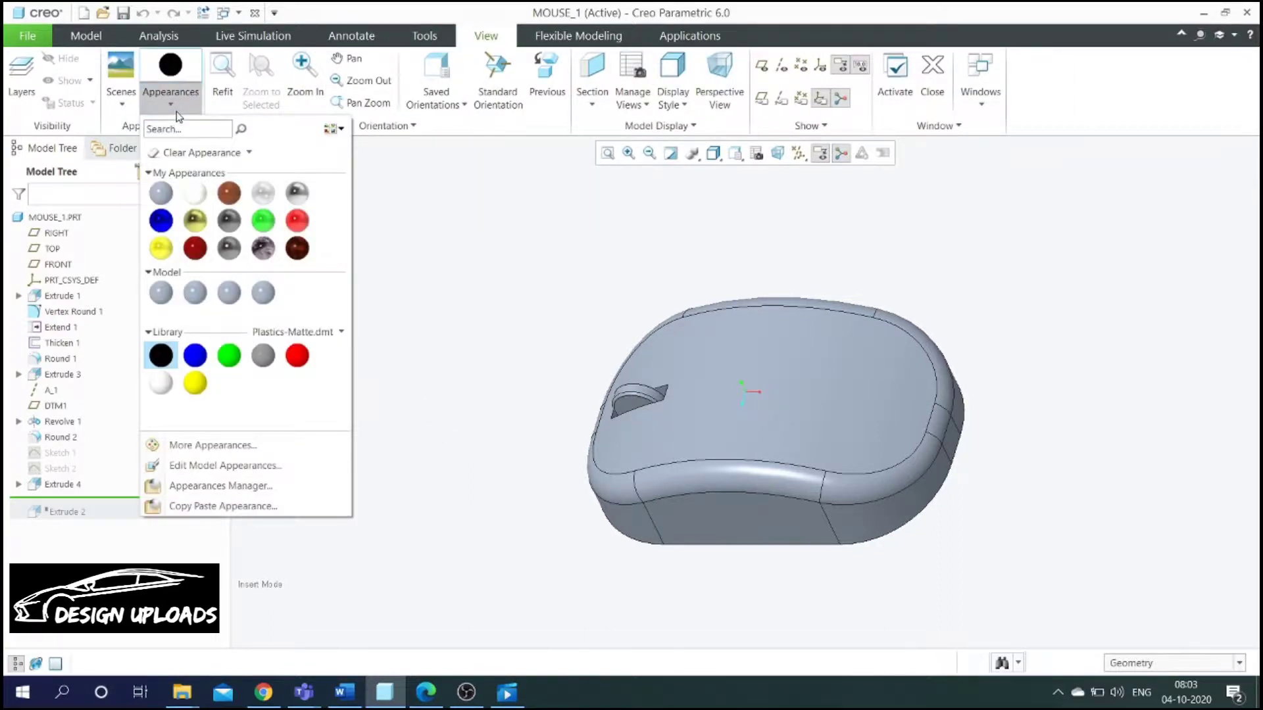
left_click(310, 331)
left_click(306, 447)
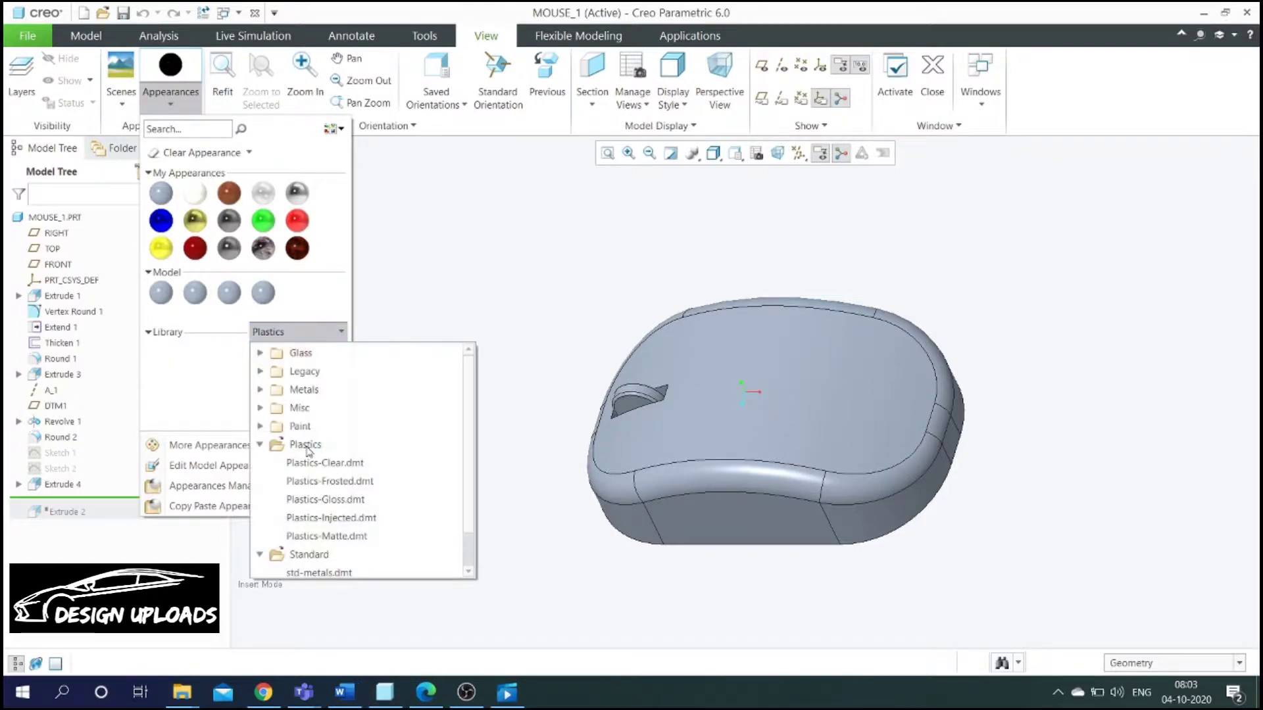
left_click(342, 538)
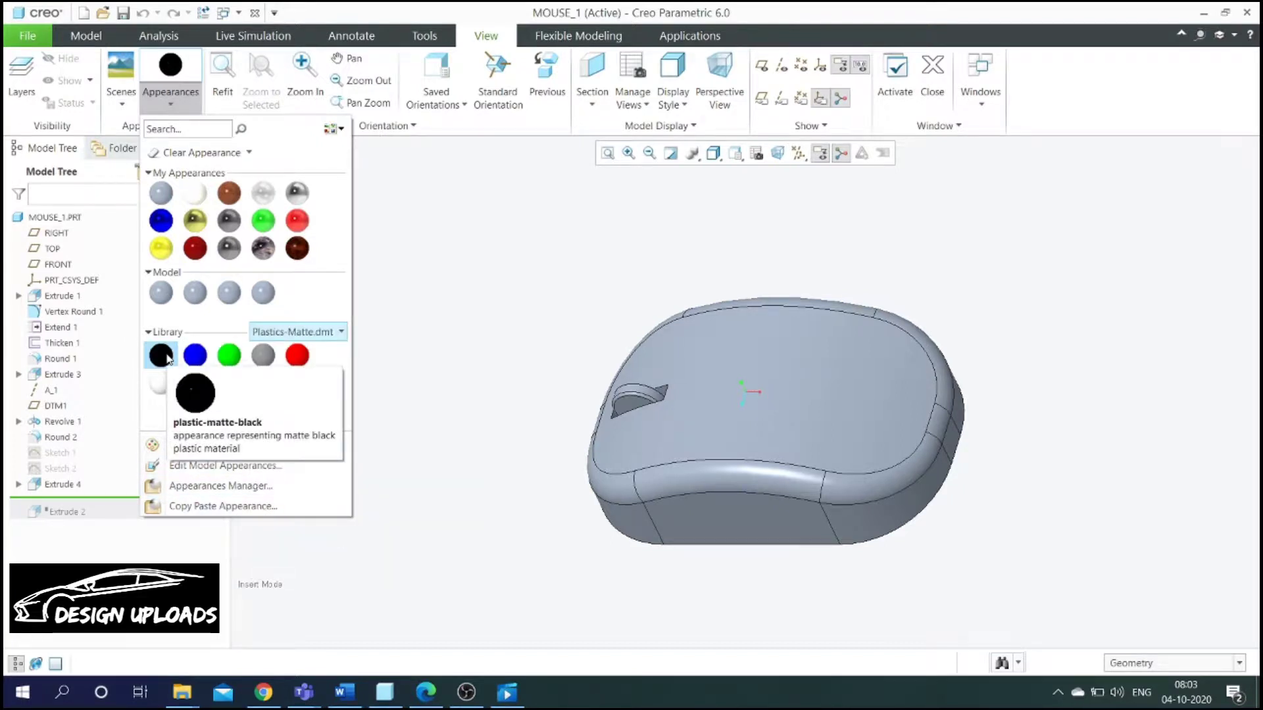
left_click(161, 356)
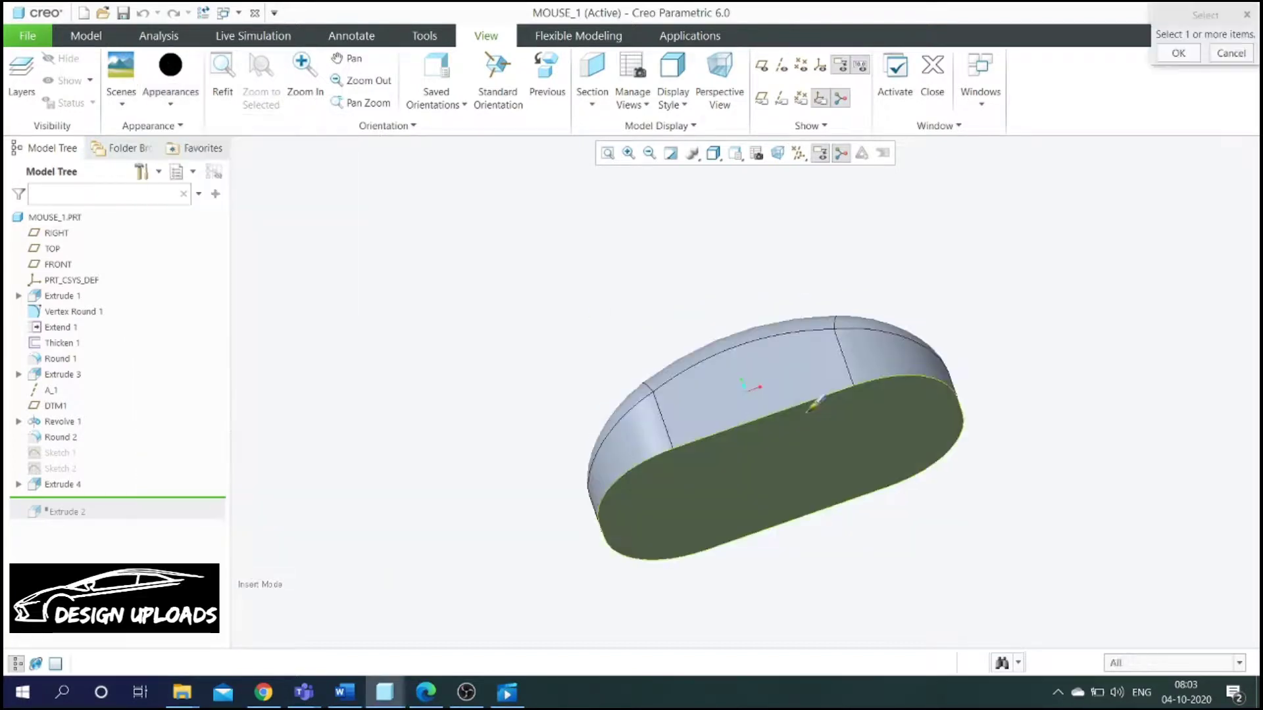
Step: Select the side faces all the way around the mouse body for the matte black appearance
left_click(745, 372)
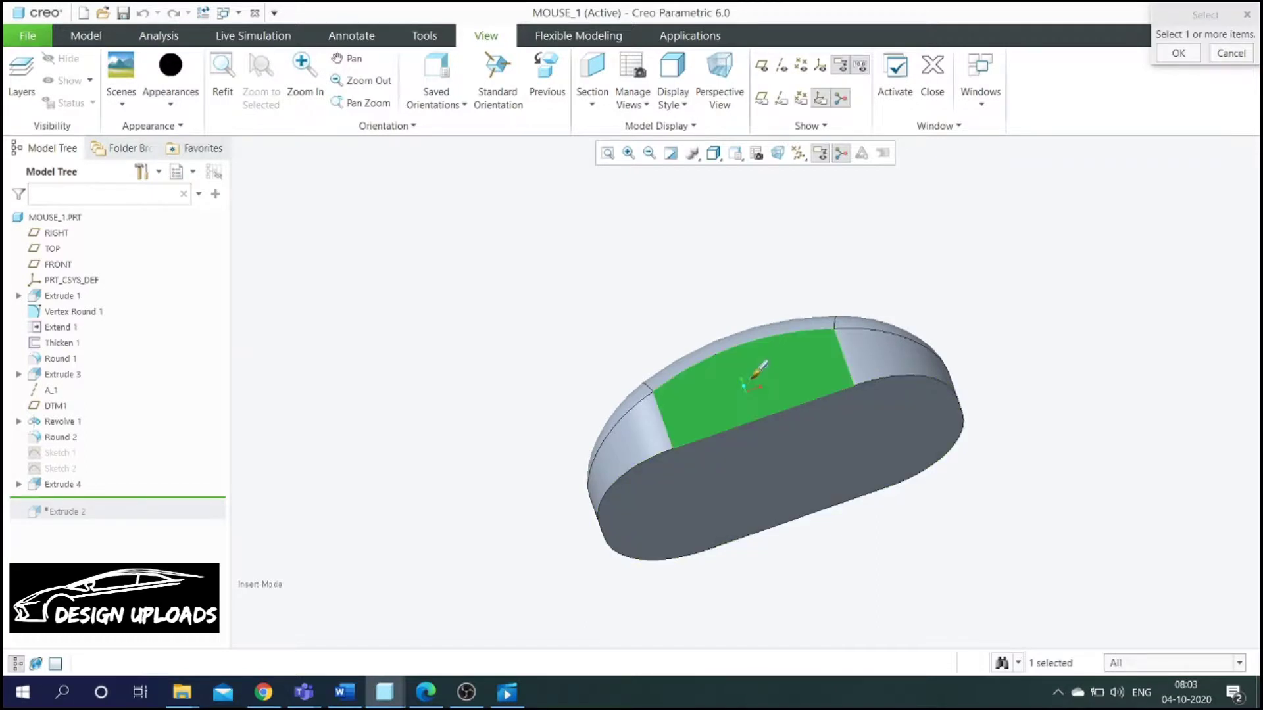
left_click(645, 430, "ctrl")
left_click(882, 342, "ctrl")
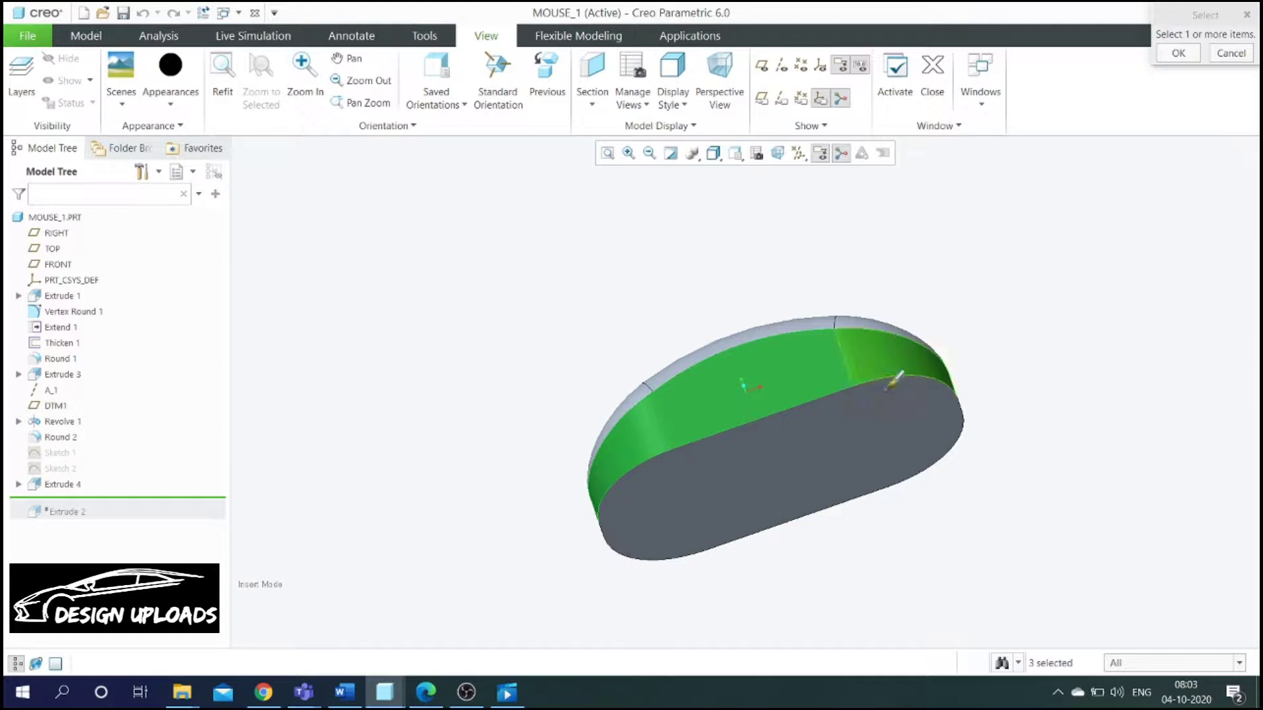
middle_click_drag(1000, 310, 886, 381)
left_click(717, 521, "ctrl")
left_click(753, 523, "ctrl")
left_click(816, 461, "ctrl")
left_click(877, 421, "ctrl")
middle_click_drag(855, 510, 759, 550)
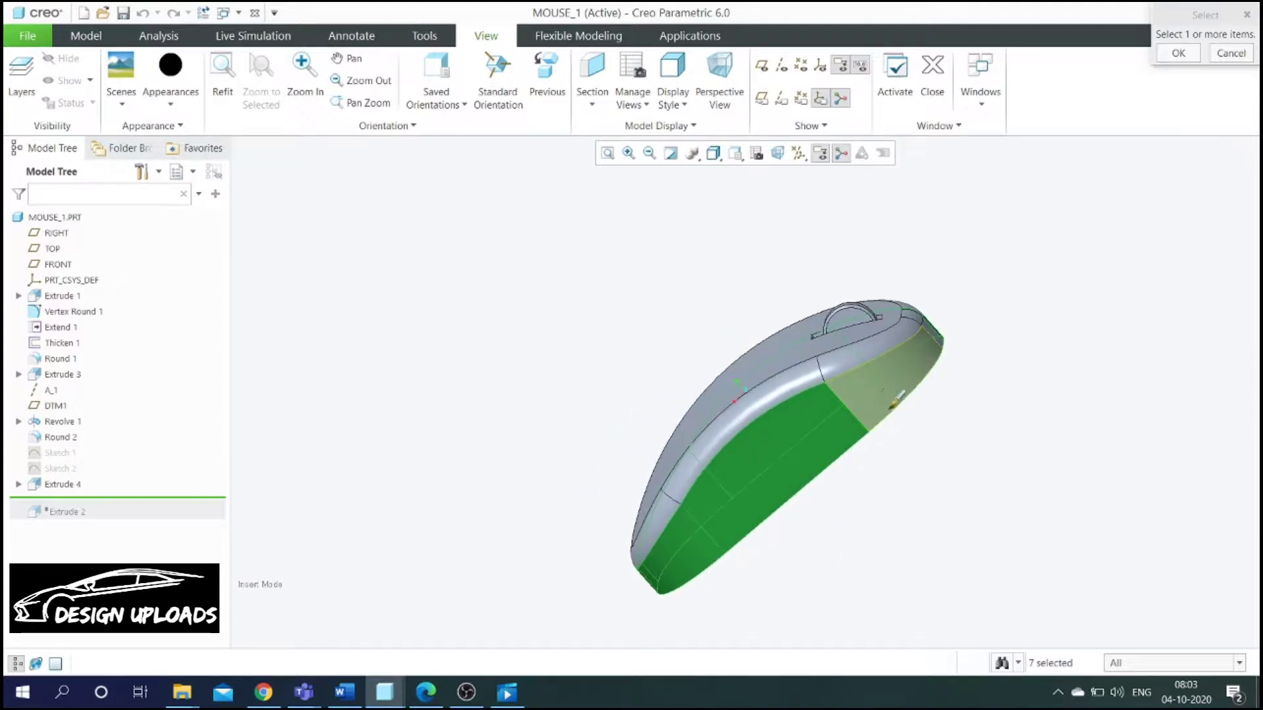
left_click(882, 388, "ctrl")
middle_click_drag(882, 388, 873, 431)
left_click(880, 385, "ctrl")
Step: Add all rounded edge faces bordering the upper surface to the selection and apply the matte black appearance
left_click(855, 394, "ctrl")
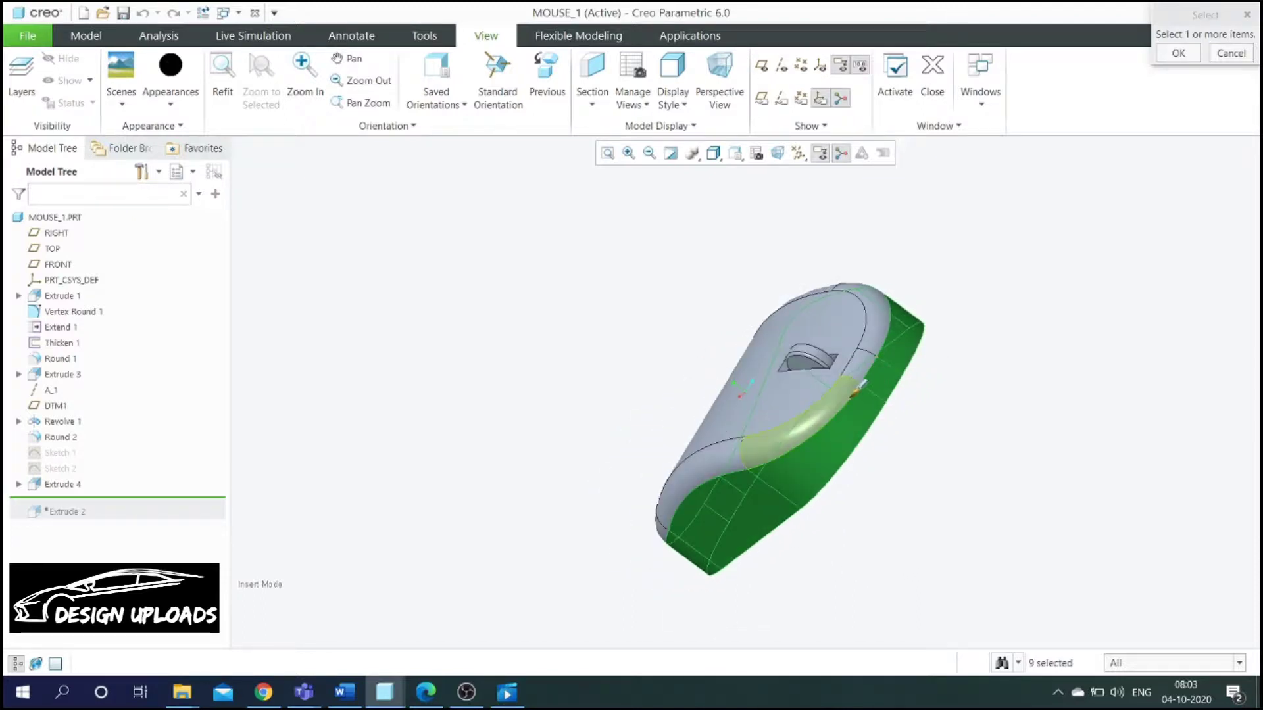
left_click(867, 359, "ctrl")
left_click(868, 316, "ctrl")
middle_click_drag(880, 245, 844, 298)
left_click(843, 297, "ctrl")
left_click(579, 242, "ctrl")
middle_click_drag(578, 242, 585, 211)
left_click(557, 335, "ctrl")
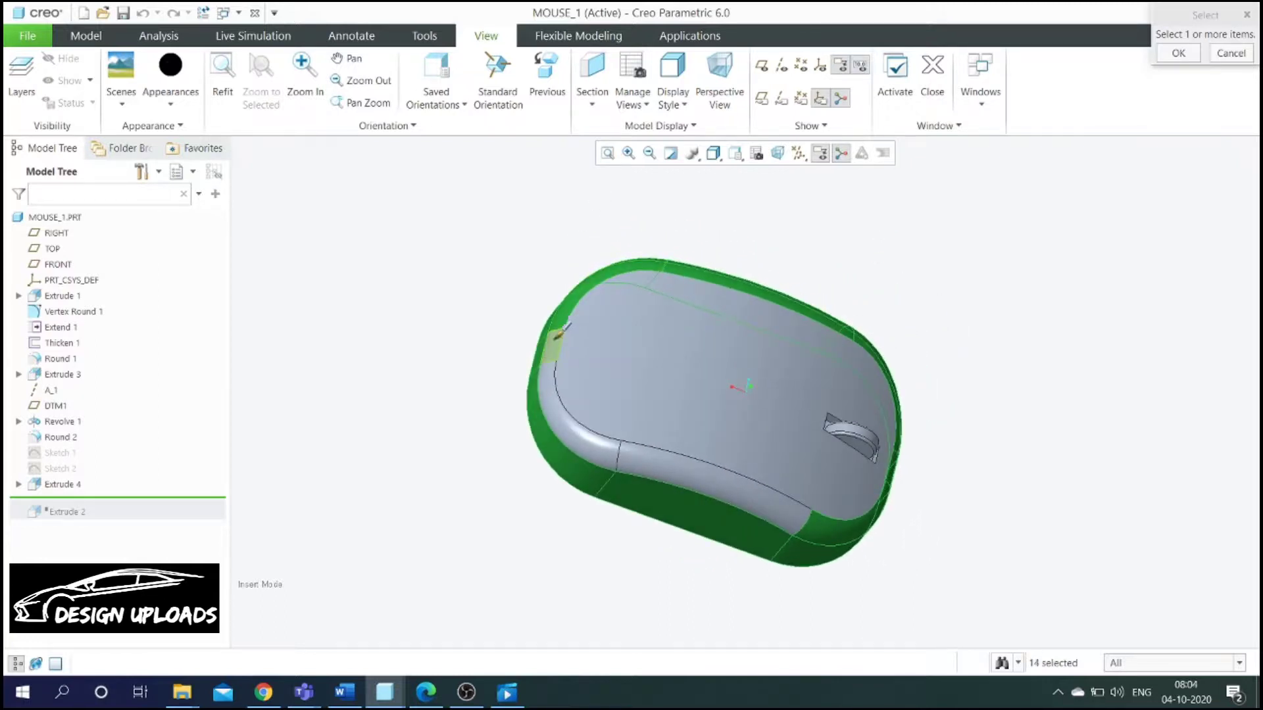
left_click(578, 412, "ctrl")
left_click(710, 483, "ctrl")
middle_click_drag(711, 483, 839, 392)
scroll(839, 393, "up", 3)
scroll(839, 393, "up", 3)
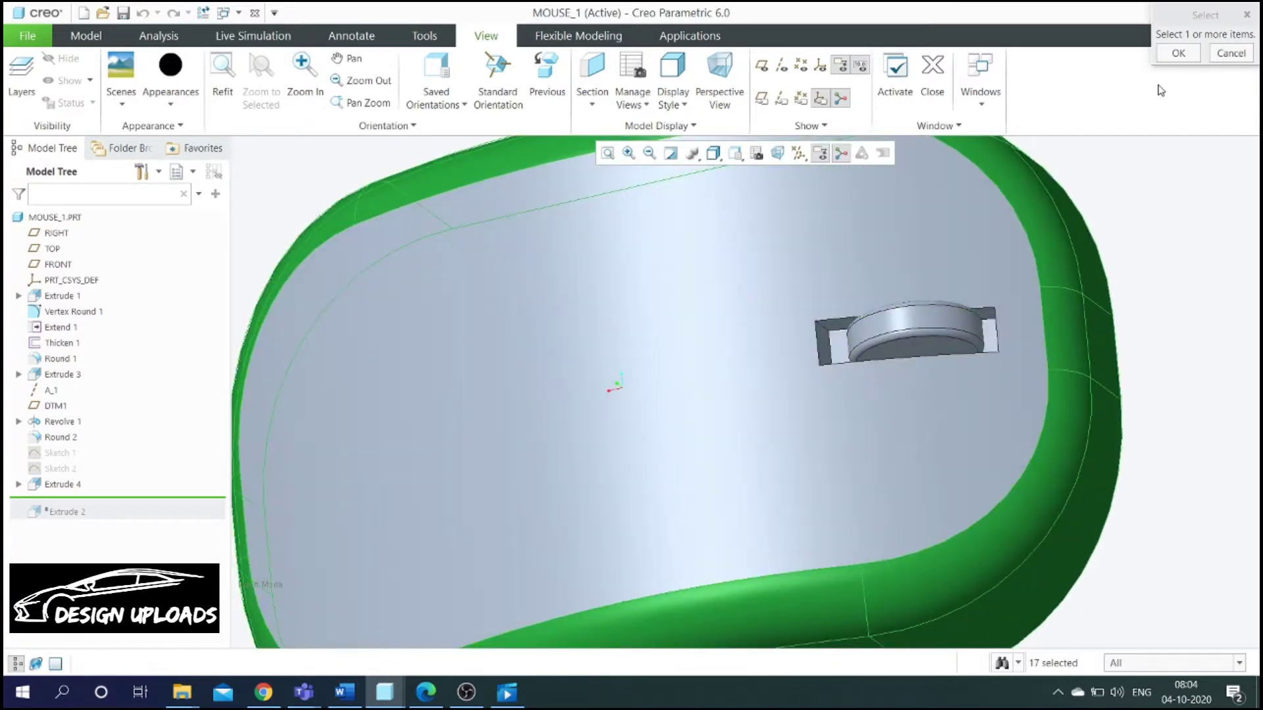
left_click(1172, 55)
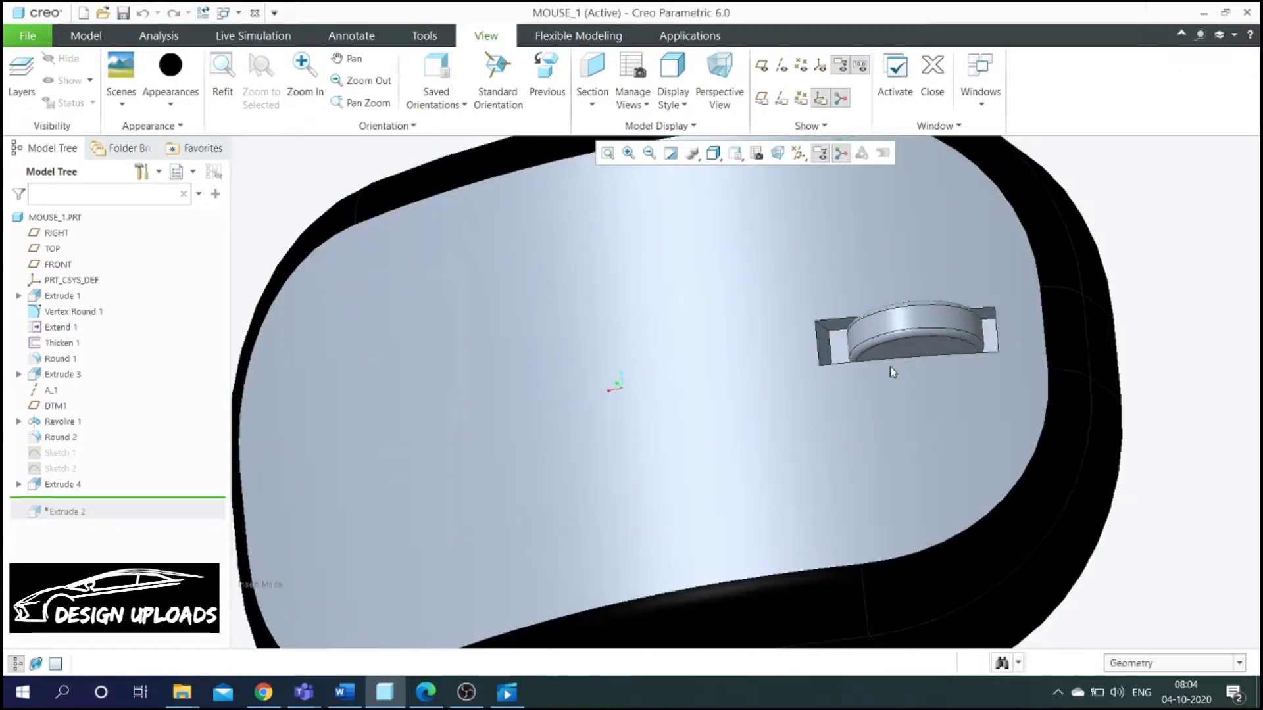
scroll(890, 366, "down", 5)
mouse_move(904, 369)
middle_mouse_down()
mouse_move(909, 450)
mouse_move(848, 428)
mouse_move(919, 366)
middle_mouse_up()
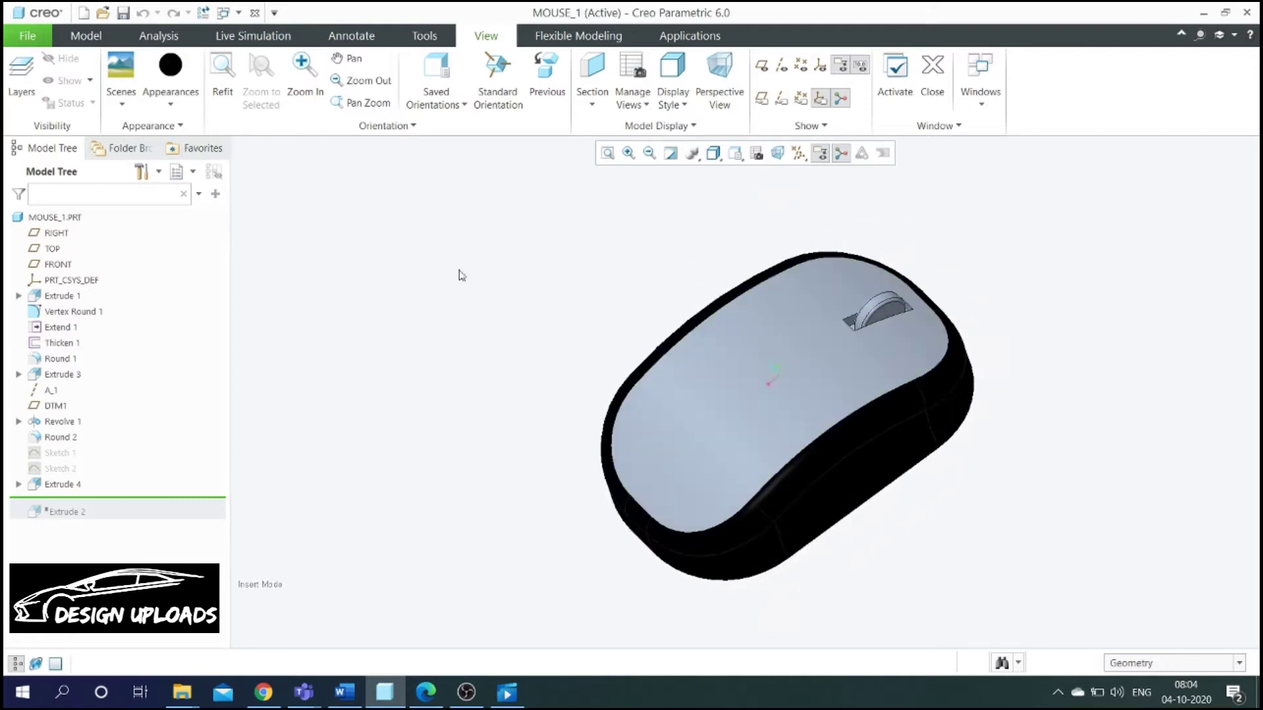
Step: Choose the plastic-matte-blue appearance from the Plastics-Matte.dmt library and select the upper surface of the mouse
left_click(185, 110)
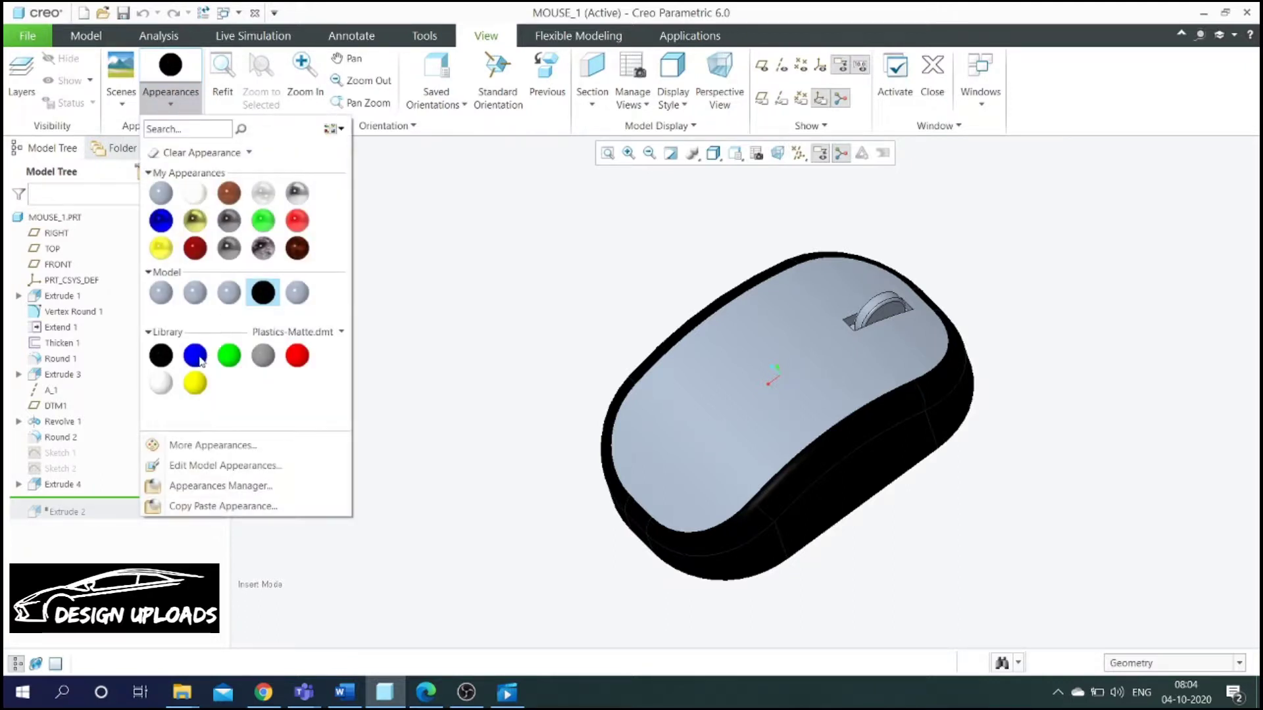
mouse_move(200, 360)
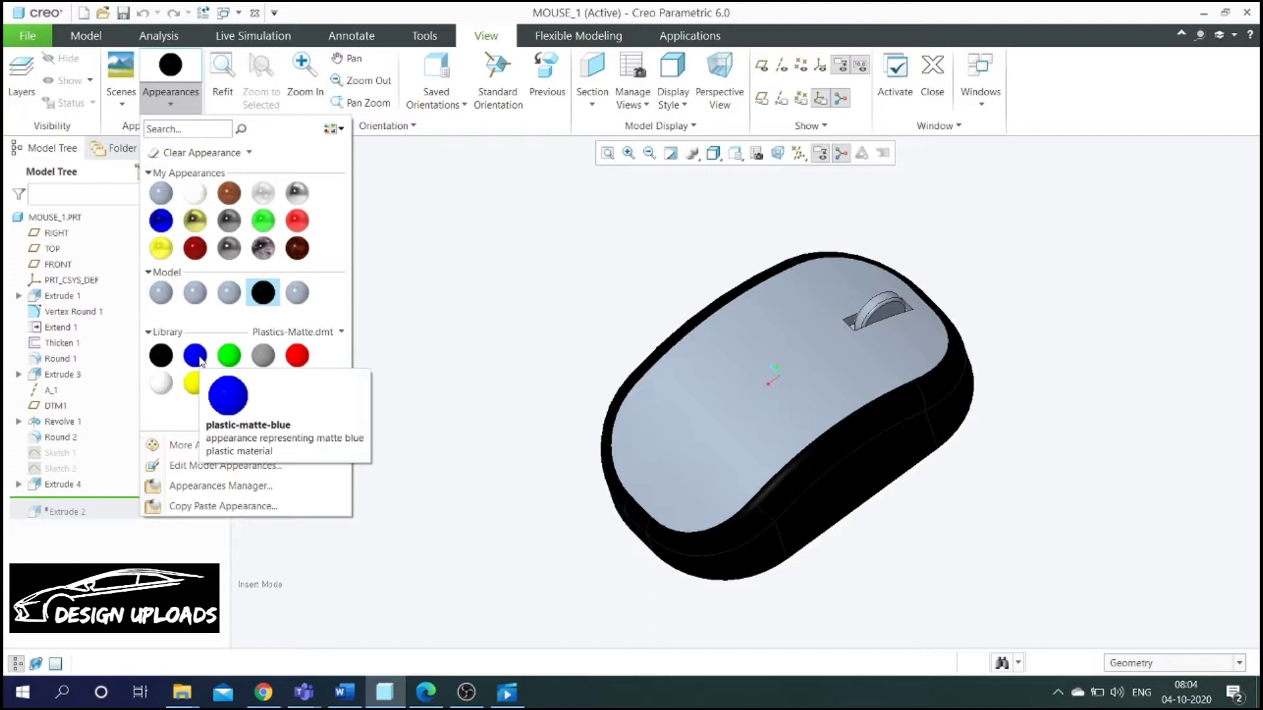
left_click(195, 356)
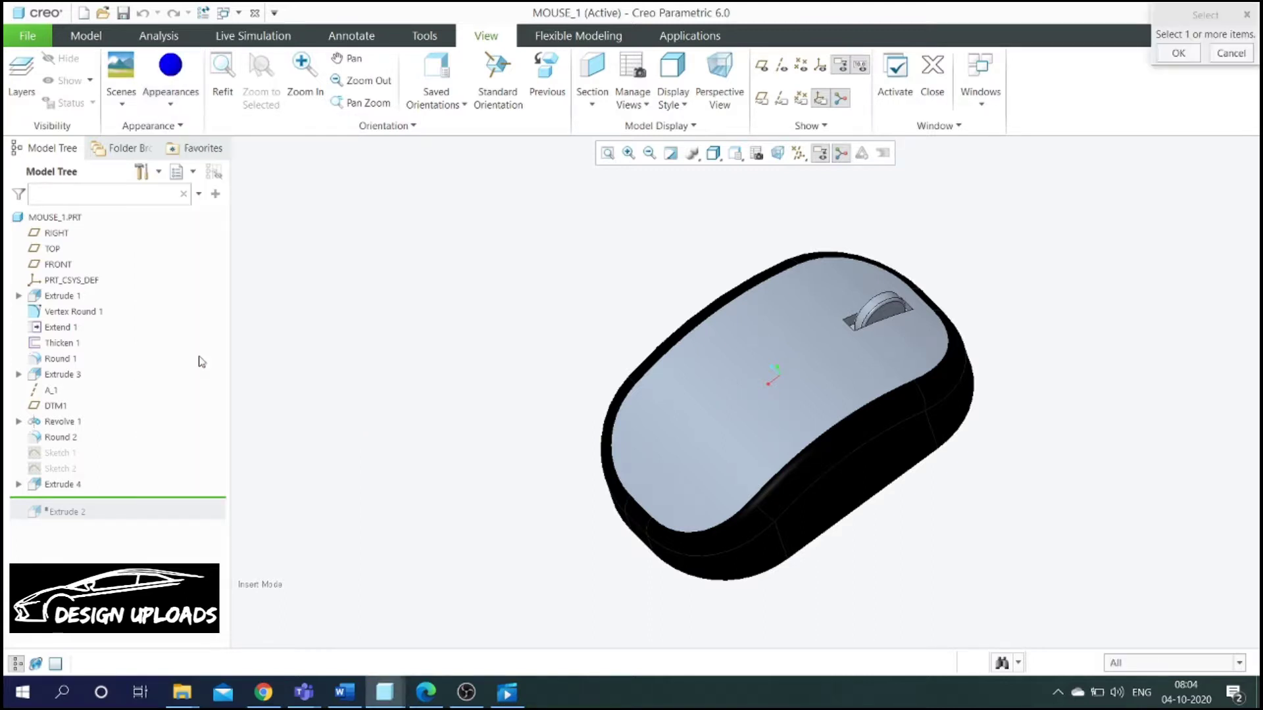
left_click(694, 370)
Step: Add the long inner side walls of the scroll wheel slot to the selection for the matte blue appearance
scroll(875, 306, "down", 4)
scroll(784, 303, "down", 3)
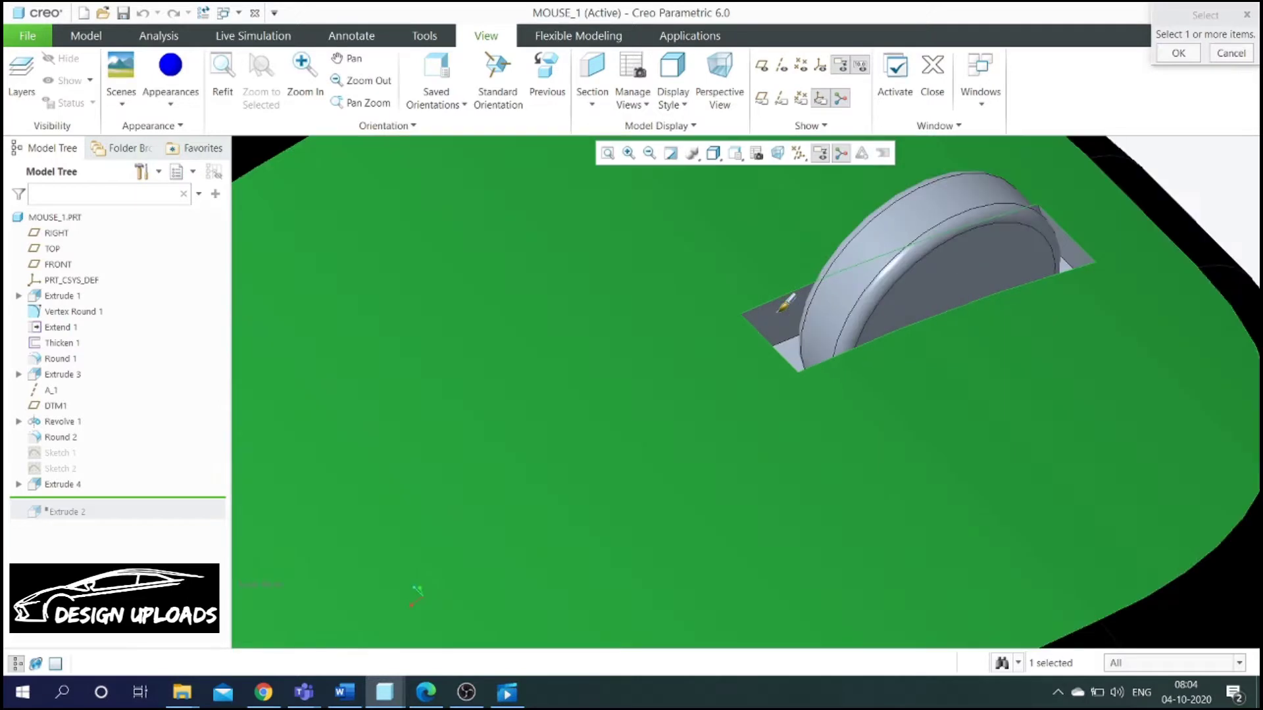
left_click(789, 301, "ctrl")
scroll(786, 309, "up", 6)
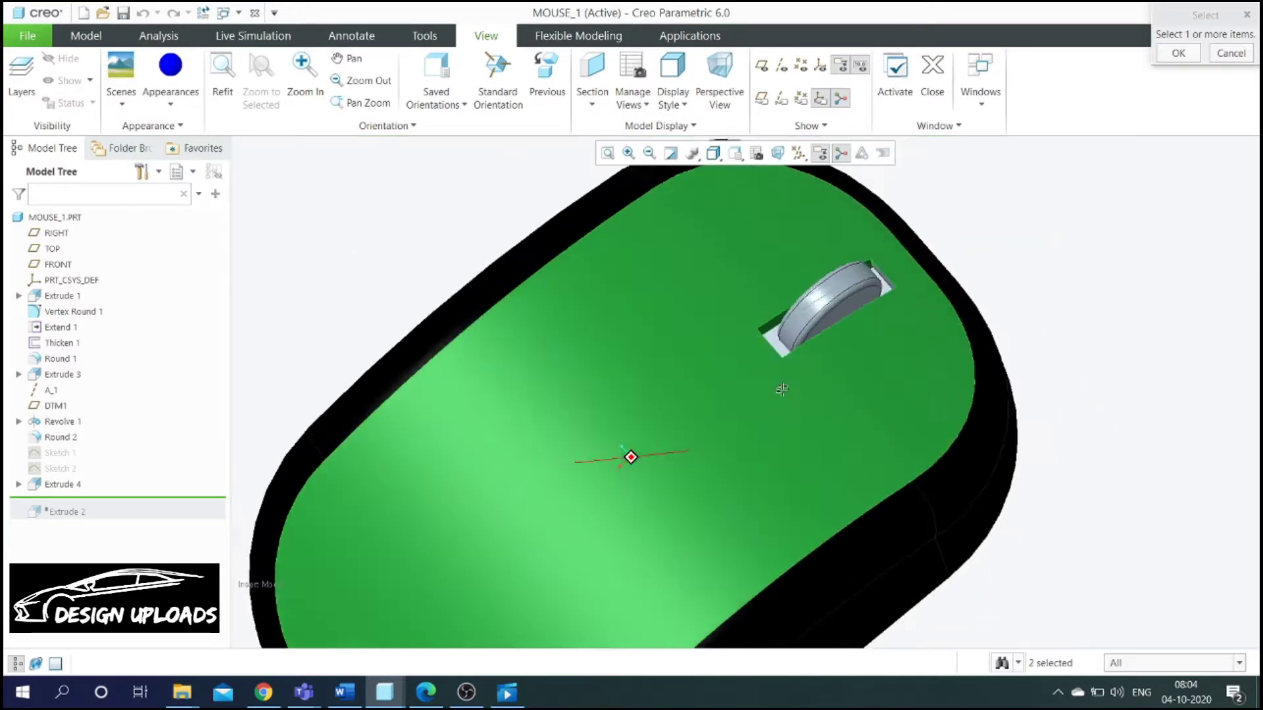
middle_click_drag(778, 346, 809, 325)
left_click(816, 313, "ctrl")
Step: Add the remaining inner faces of the scroll wheel slot to the selection and apply the matte blue appearance
scroll(809, 325, "down", 5)
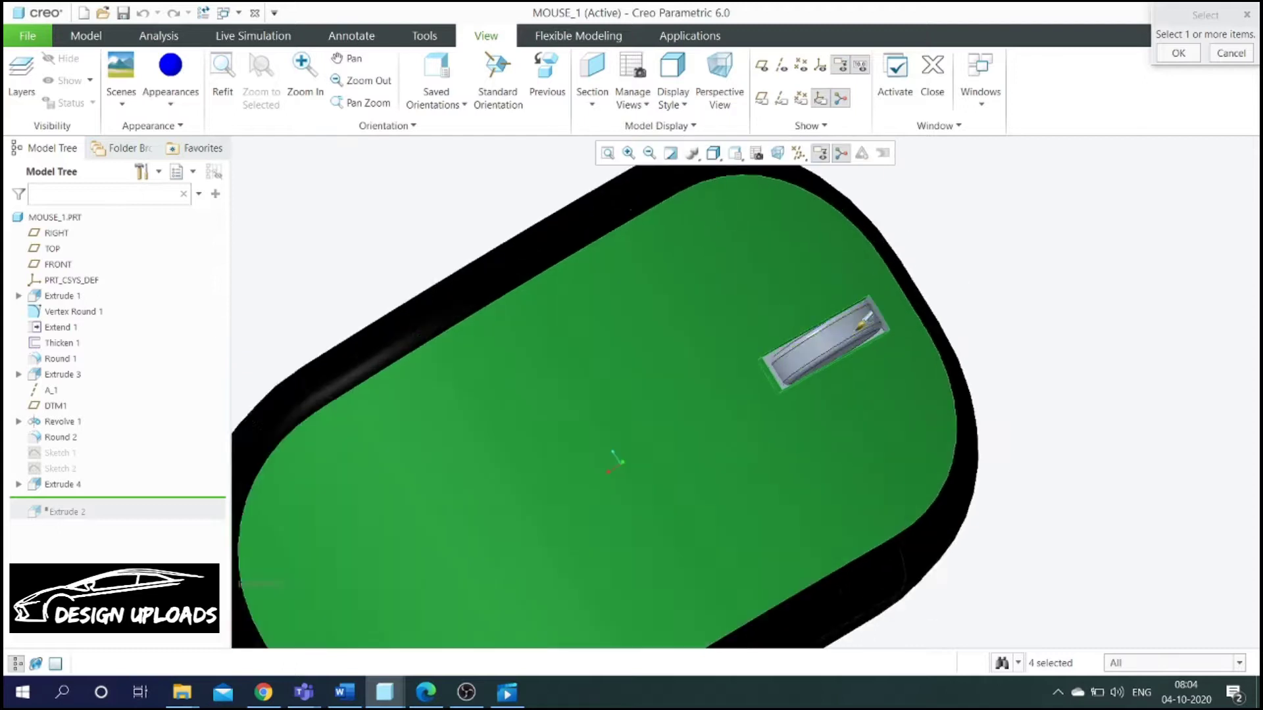
scroll(921, 339, "down", 3)
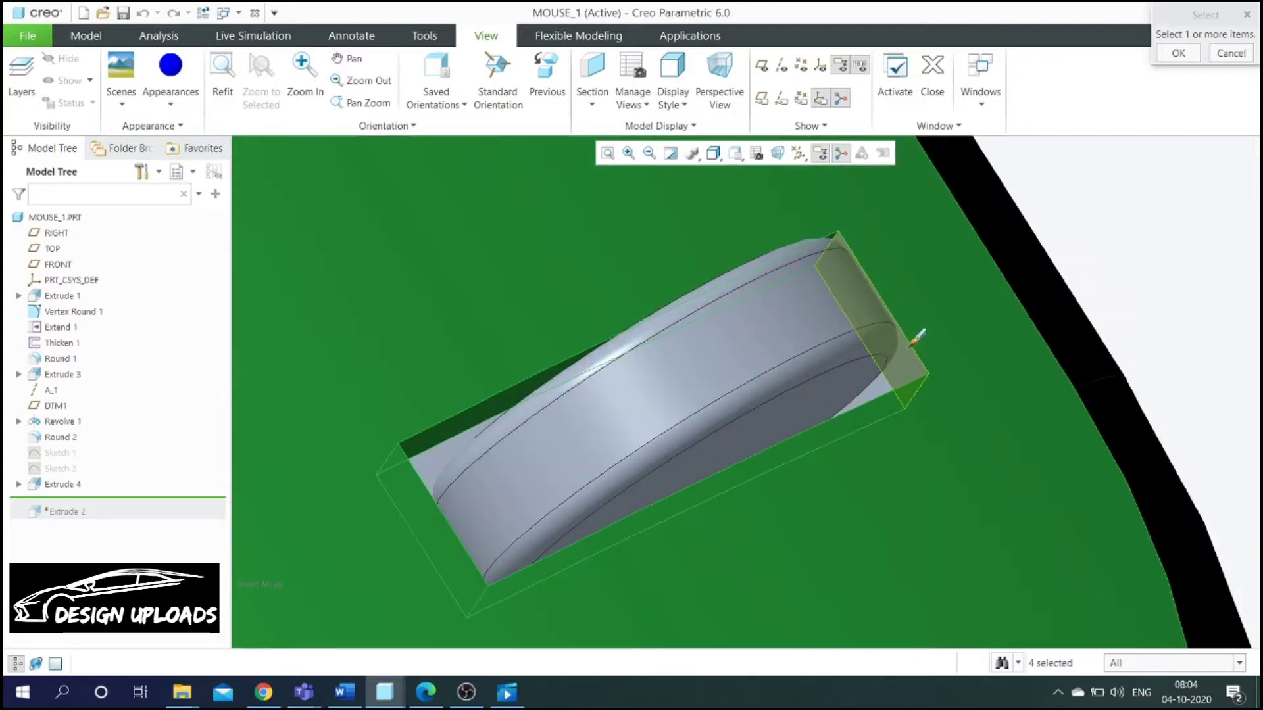
left_click(874, 366, "ctrl")
scroll(875, 363, "up", 5)
scroll(875, 363, "down", 6)
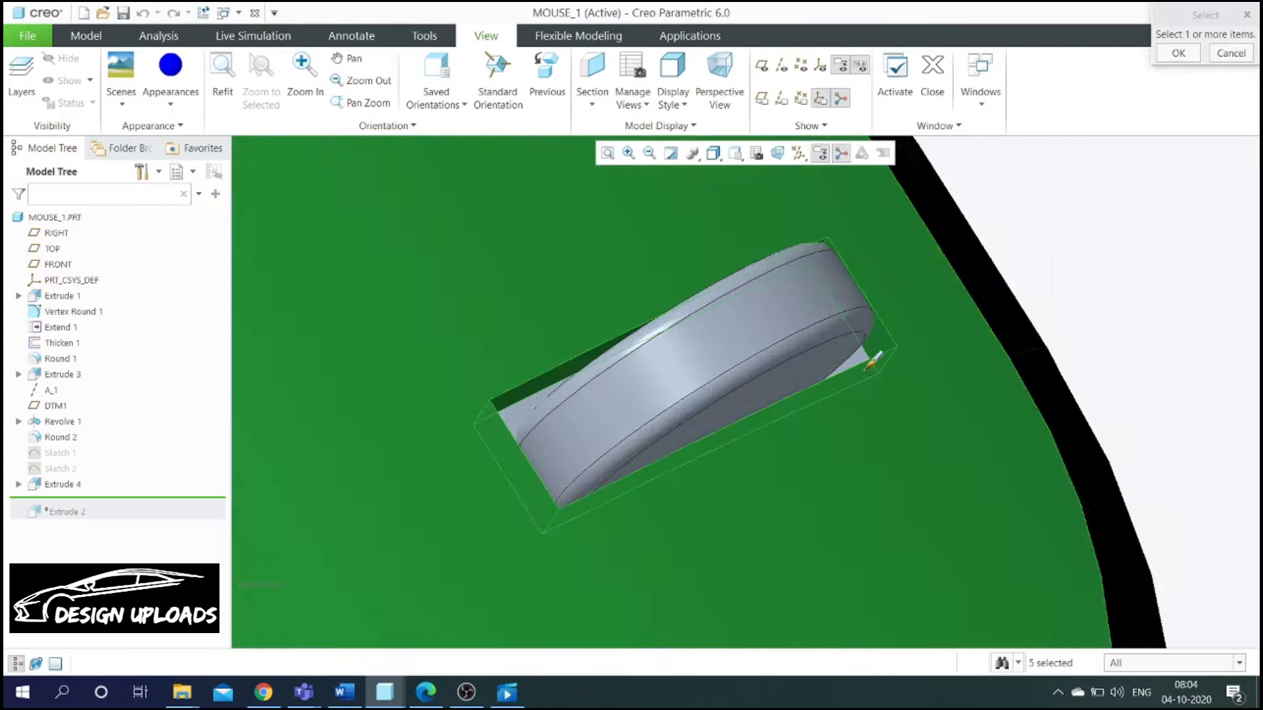
left_click(855, 332, "ctrl")
scroll(855, 332, "up", 8)
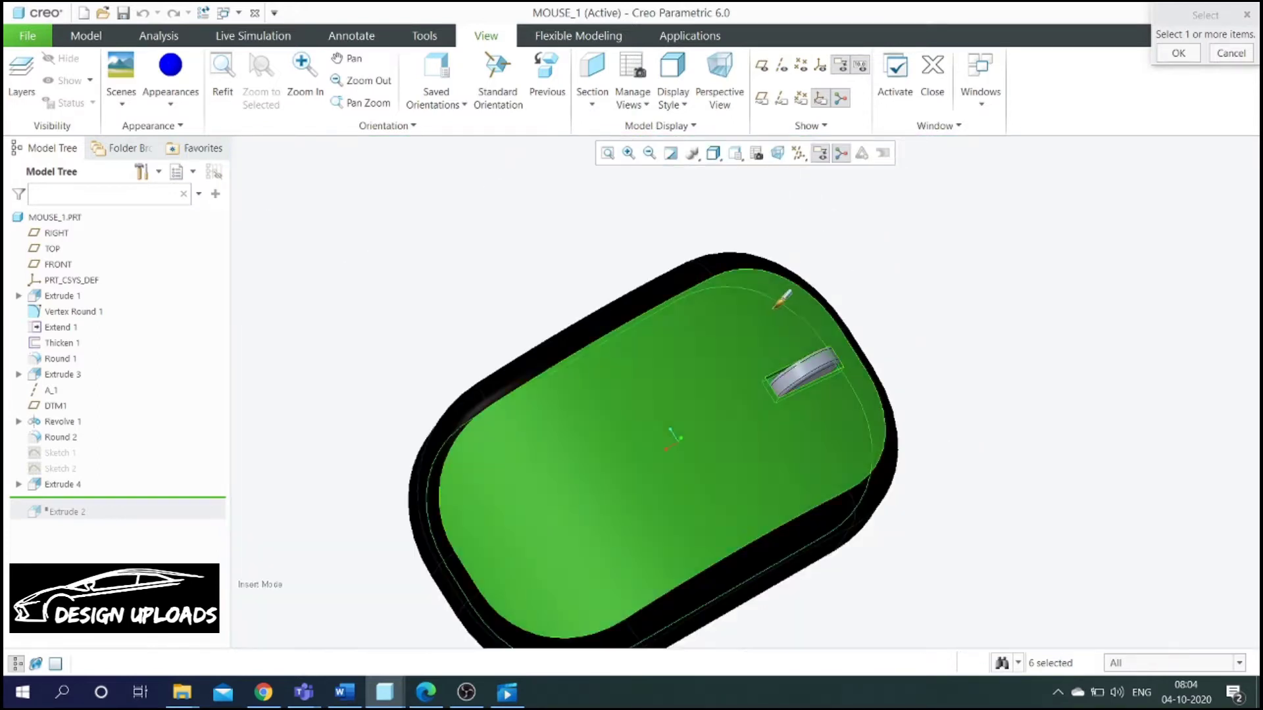
left_click(1178, 52)
mouse_move(964, 349)
middle_mouse_down()
mouse_move(947, 392)
mouse_move(967, 361)
mouse_move(934, 384)
mouse_move(1018, 353)
mouse_move(930, 379)
mouse_move(938, 417)
mouse_move(953, 356)
middle_mouse_up()
scroll(953, 356, "down", 3)
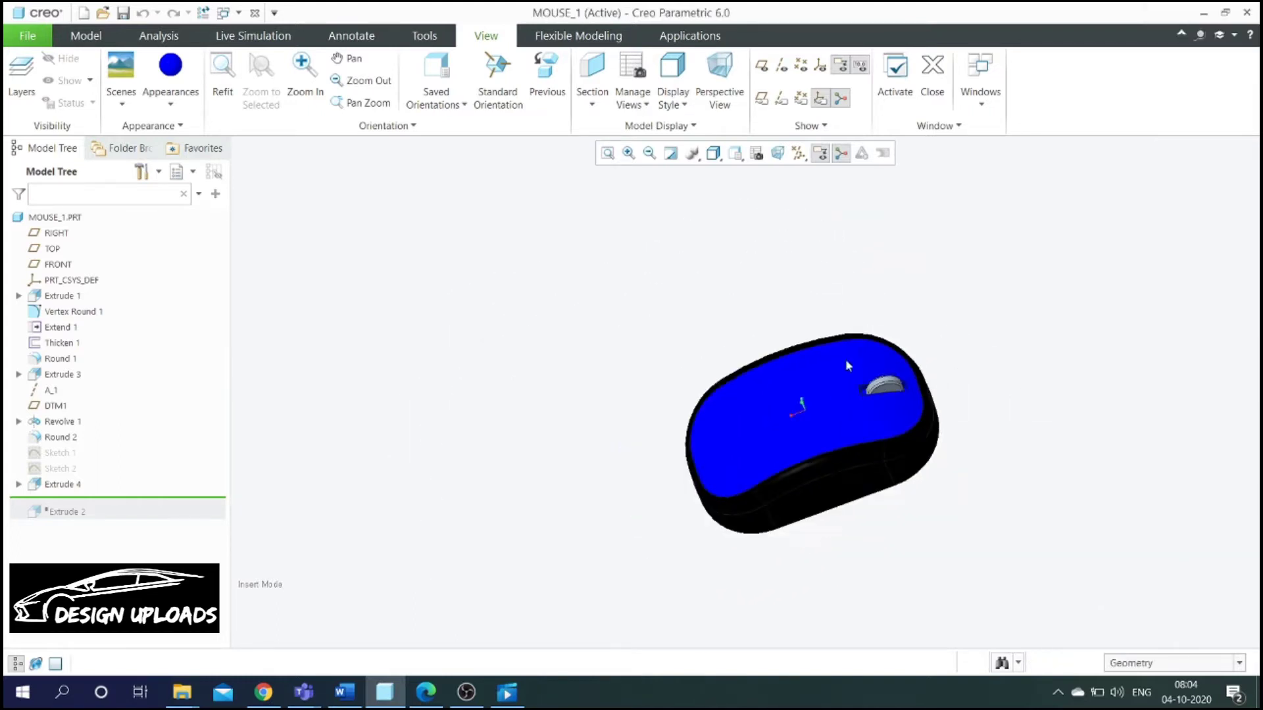
Step: Choose the matte white appearance from the Plastics-Matte.dmt library and select the scroll wheel's rim, rounded edges and side faces
left_click(180, 114)
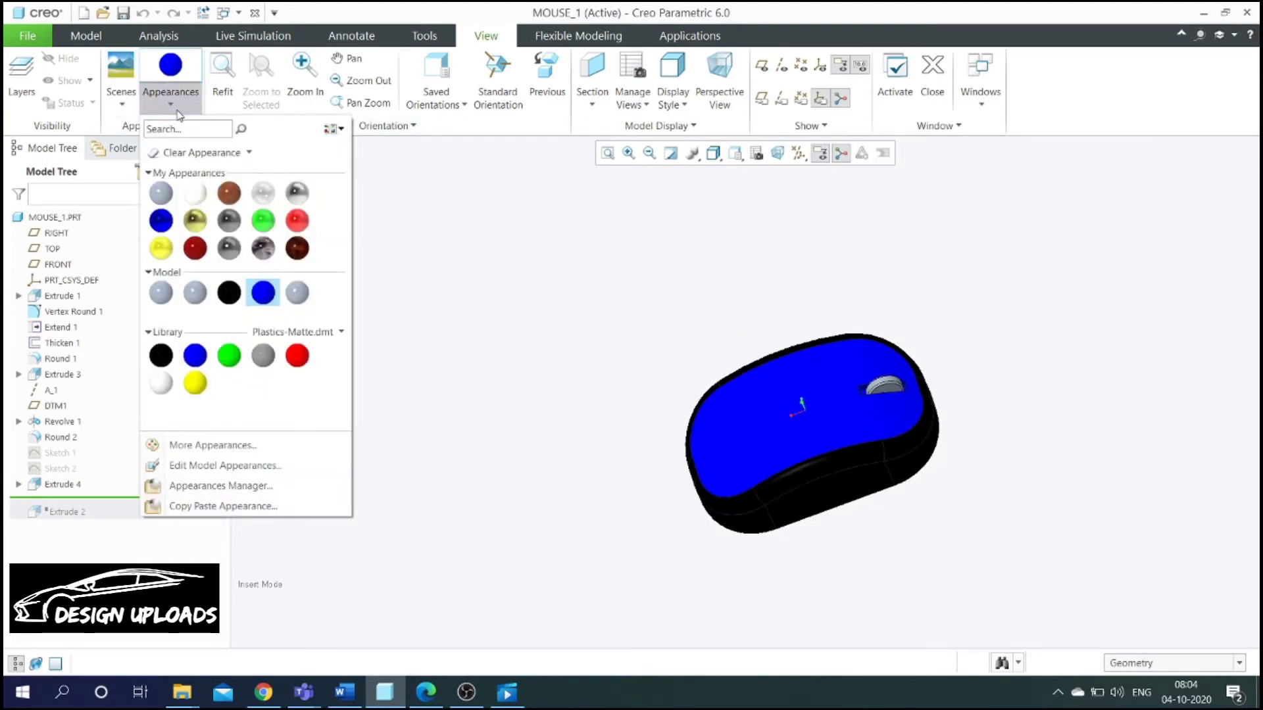
left_click(174, 388)
scroll(855, 401, "up", 5)
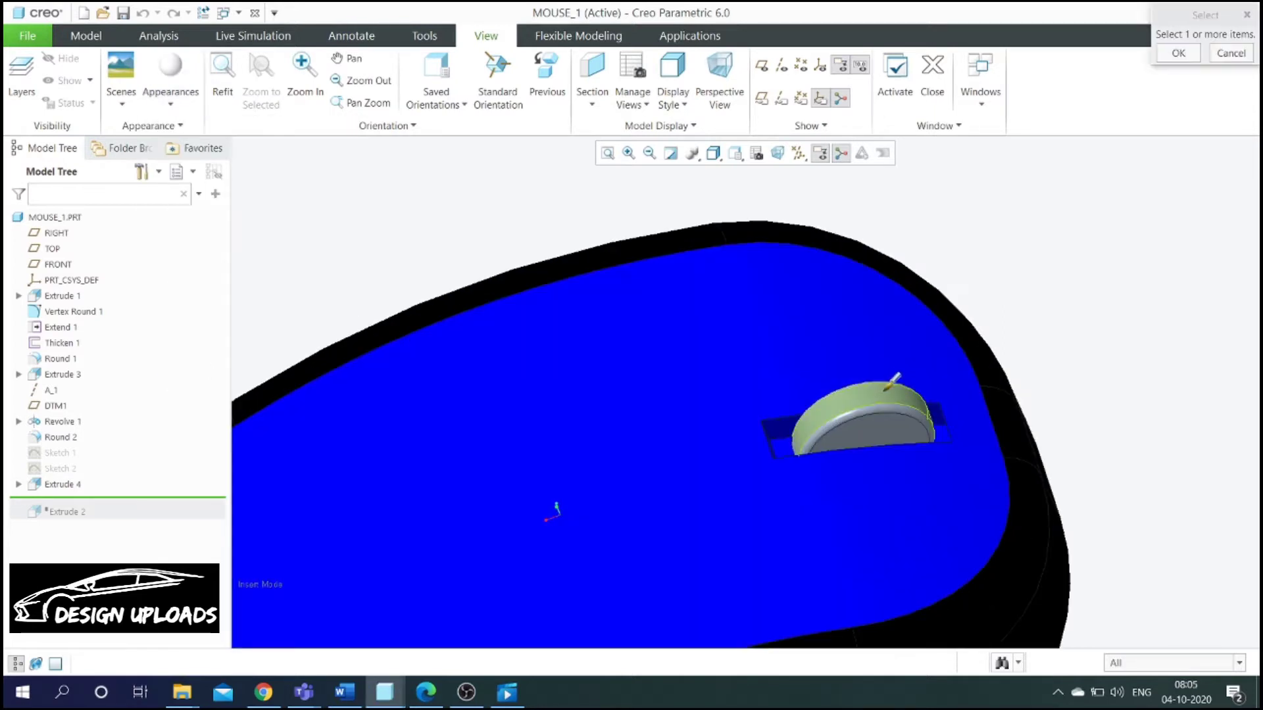
left_click(892, 421)
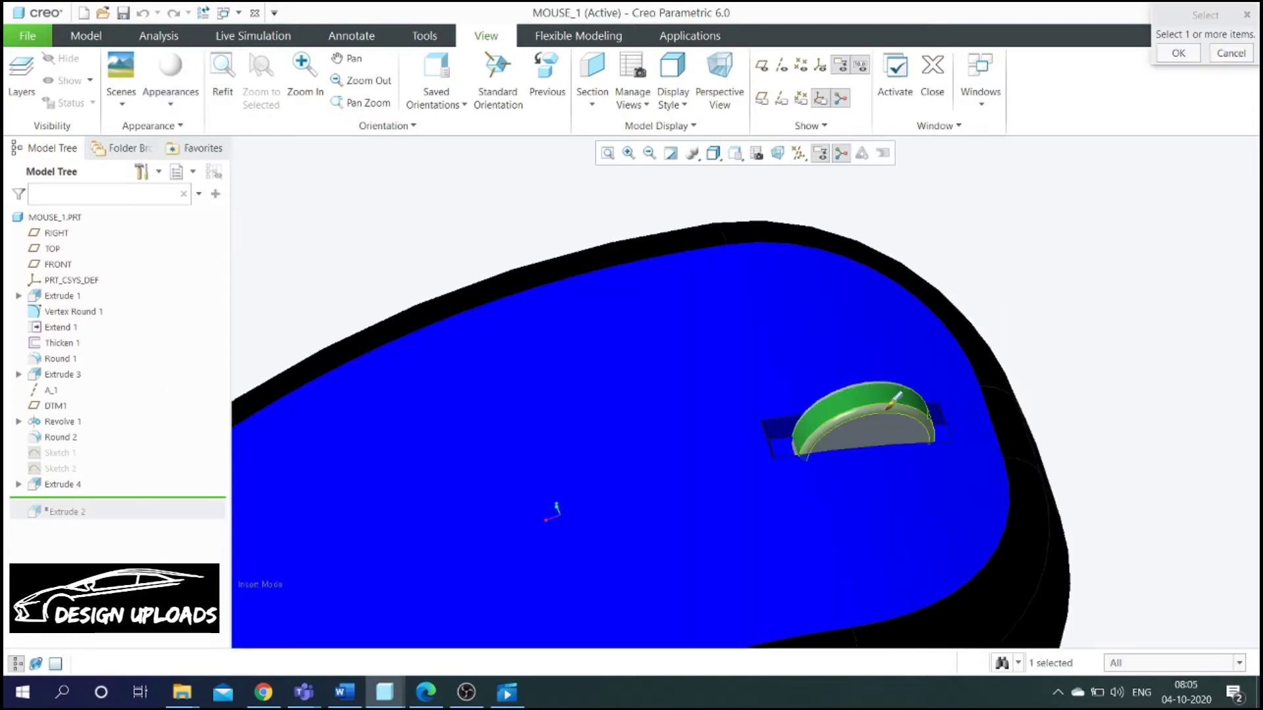
left_click(861, 372, "ctrl")
middle_click_drag(860, 371, 885, 348)
left_click(730, 416, "ctrl")
Step: Remove the mouse's upper surface from the selection and add the missed rounded-edge face on the far side of the scroll wheel
scroll(730, 416, "down", 3)
scroll(737, 401, "up", 10)
left_click(741, 381, "ctrl")
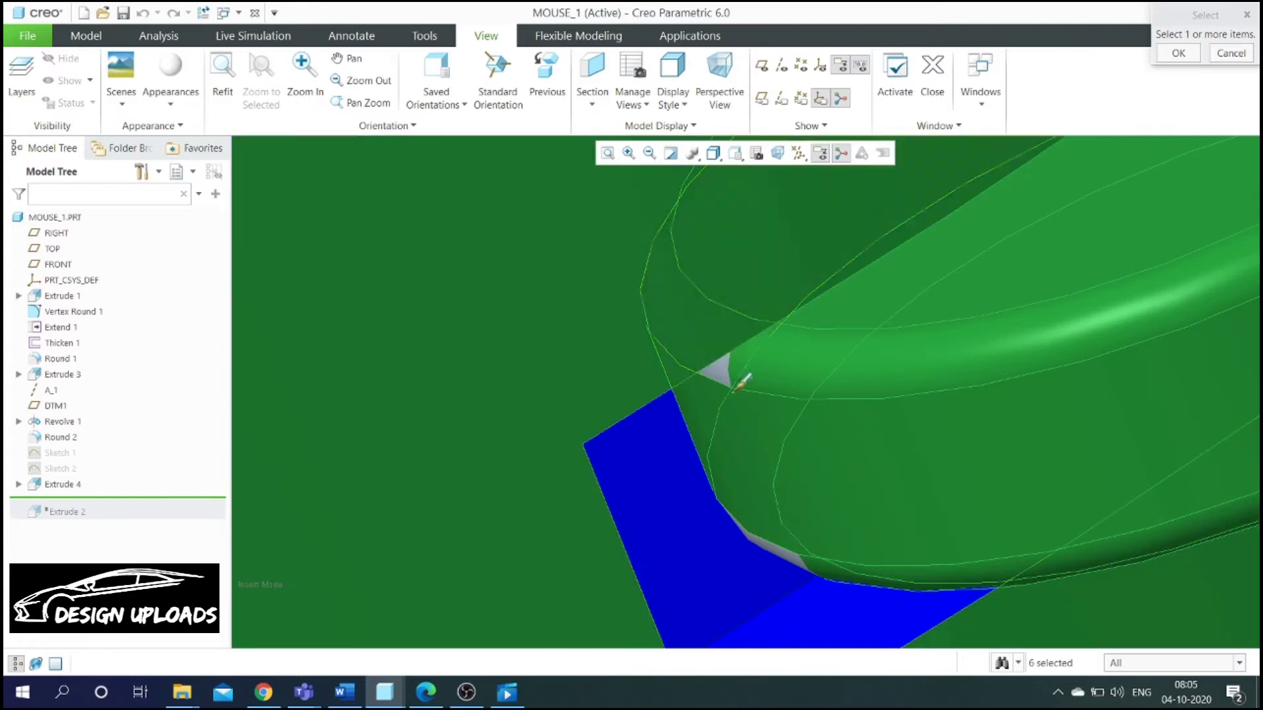
left_click(720, 345, "ctrl")
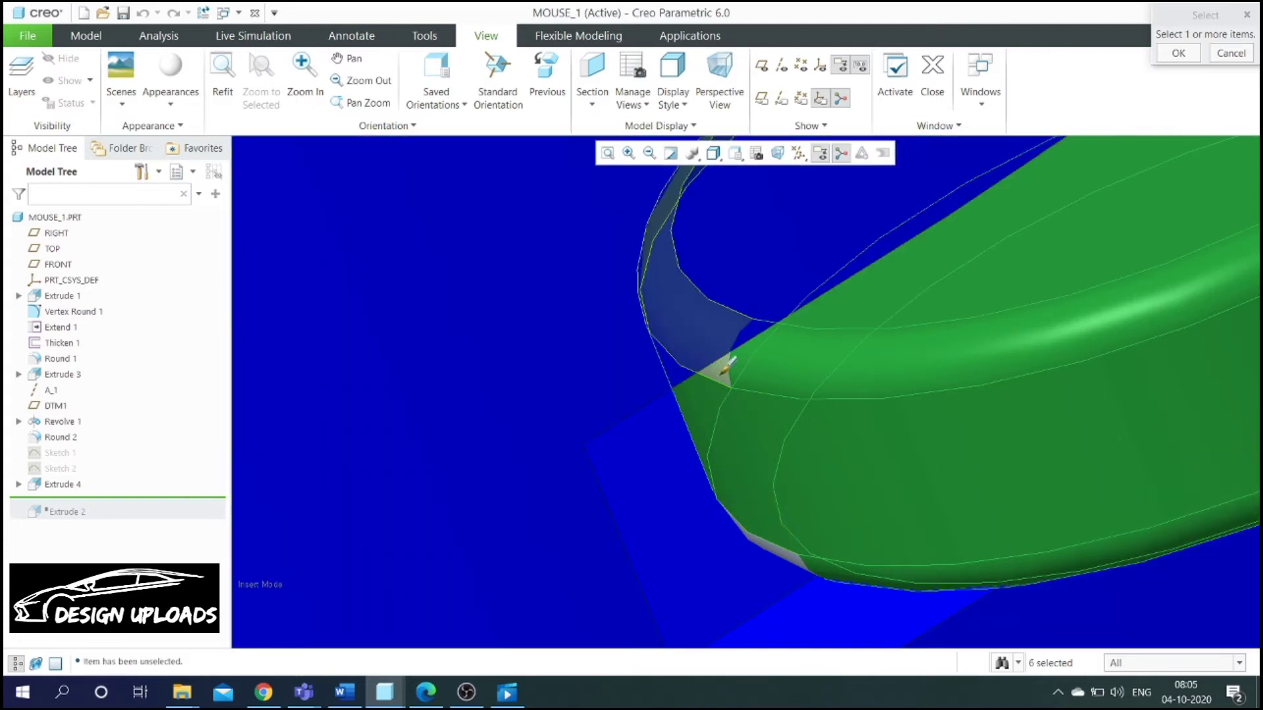
left_click(729, 364, "ctrl")
scroll(728, 363, "down", 8)
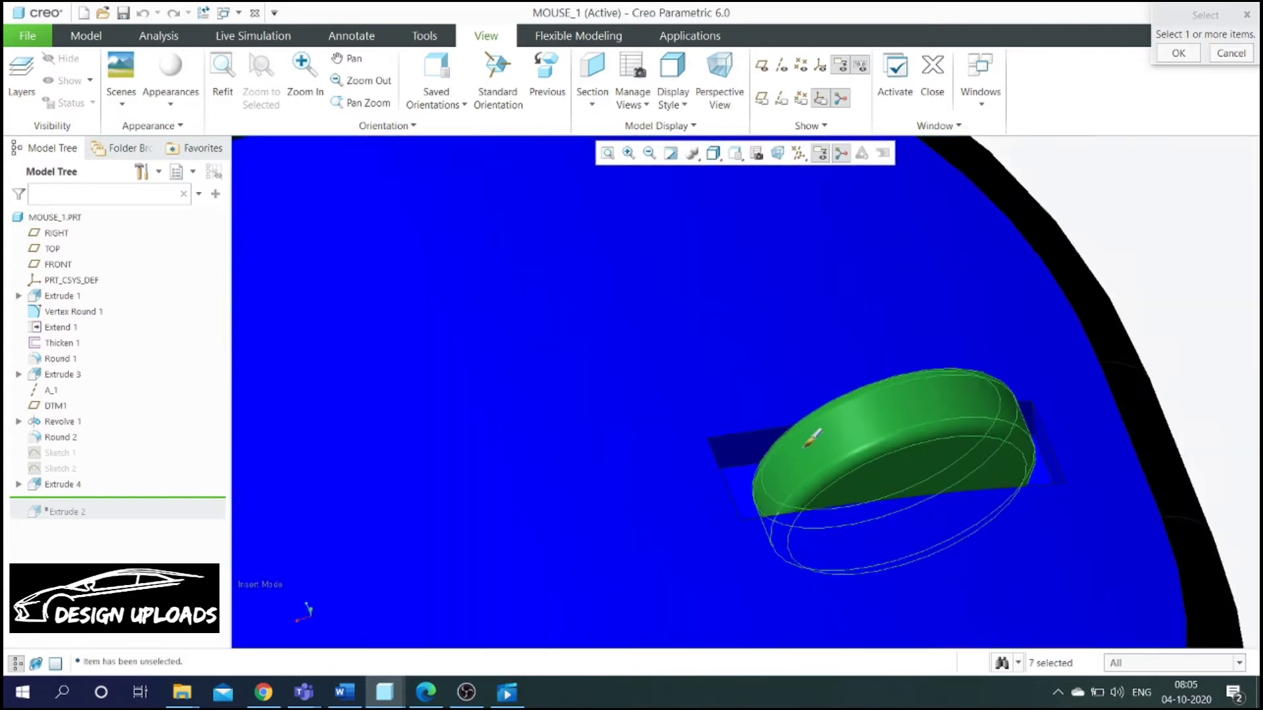
Step: Add the last rounded-edge face on the near side of the scroll wheel and apply the matte white appearance
scroll(762, 490, "up", 6)
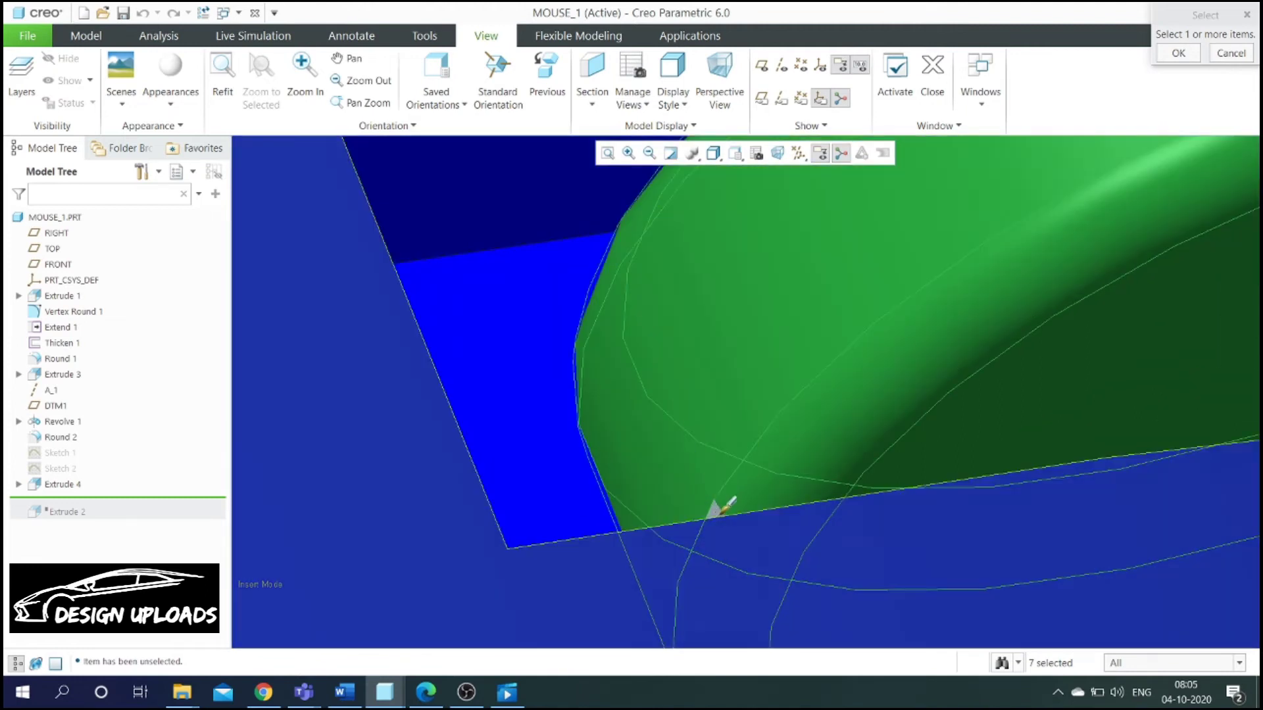
scroll(721, 502, "up", 5)
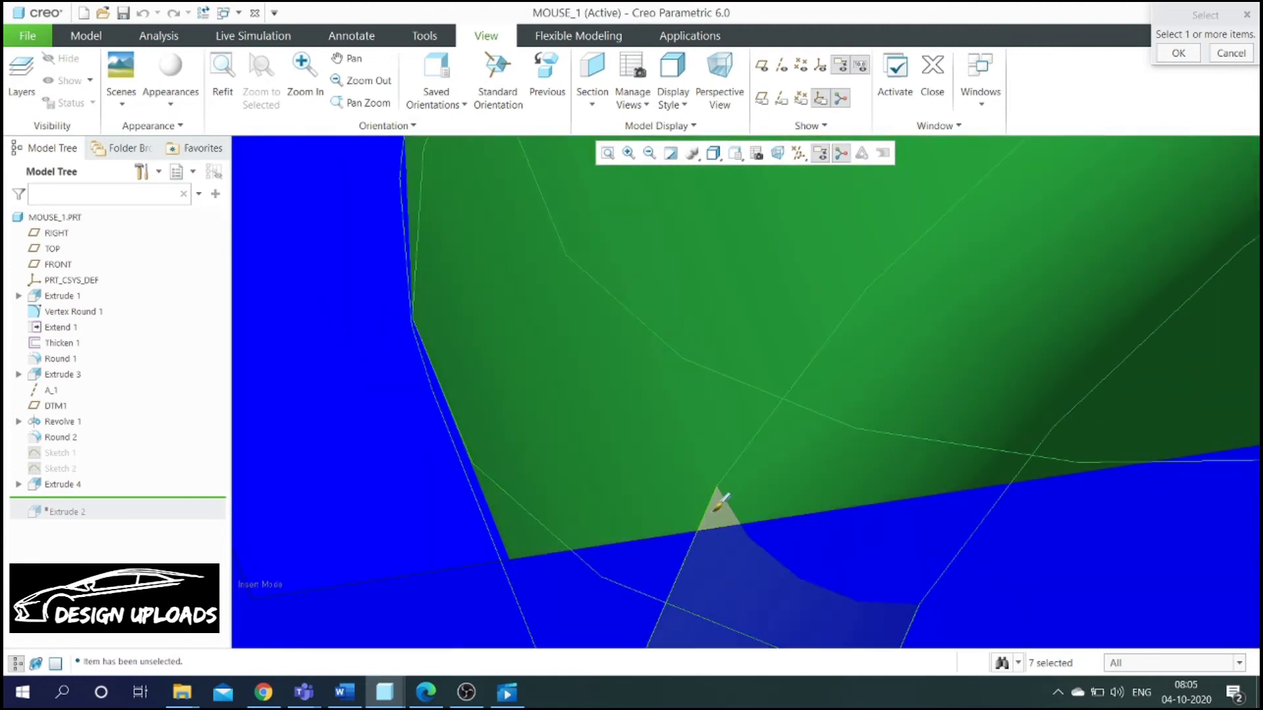
left_click(702, 427, "ctrl")
scroll(702, 427, "down", 8)
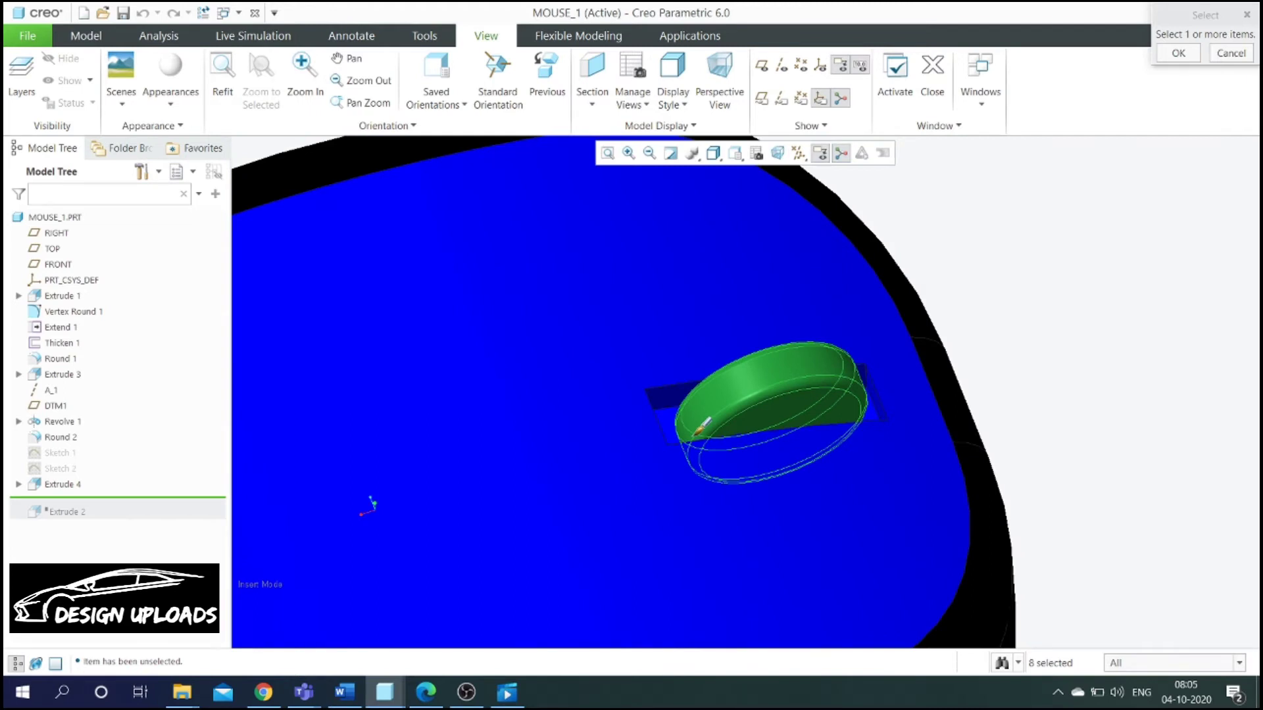
scroll(702, 427, "down", 3)
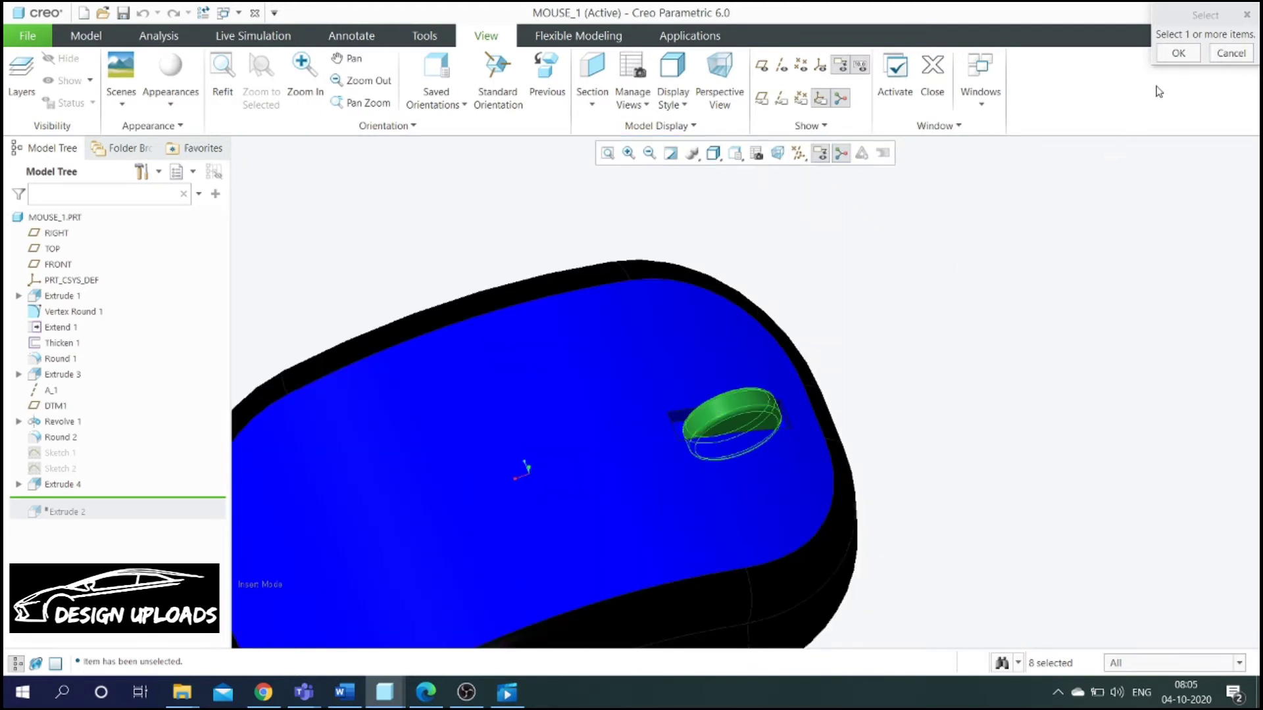
left_click(1178, 53)
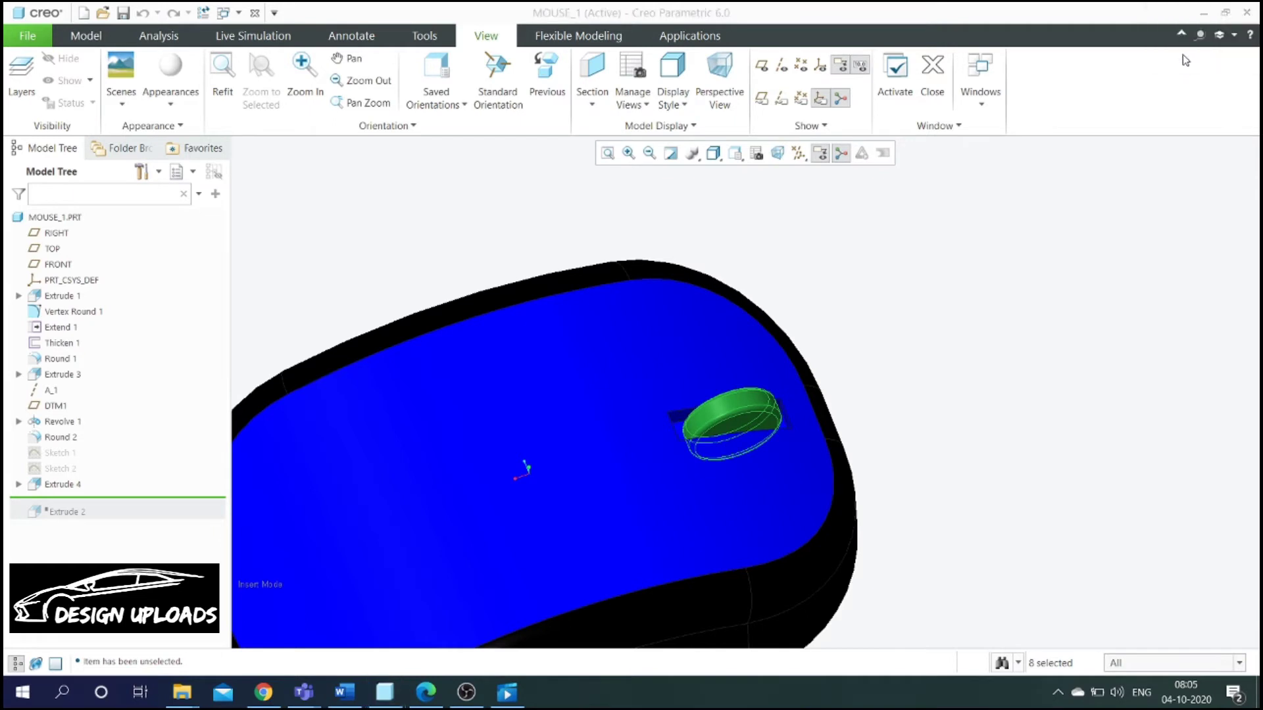
scroll(1082, 217, "down", 5)
mouse_move(1048, 271)
middle_mouse_down()
mouse_move(1032, 327)
mouse_move(967, 392)
mouse_move(890, 256)
mouse_move(878, 304)
mouse_move(857, 226)
mouse_move(850, 263)
mouse_move(927, 269)
mouse_move(849, 259)
middle_mouse_up()
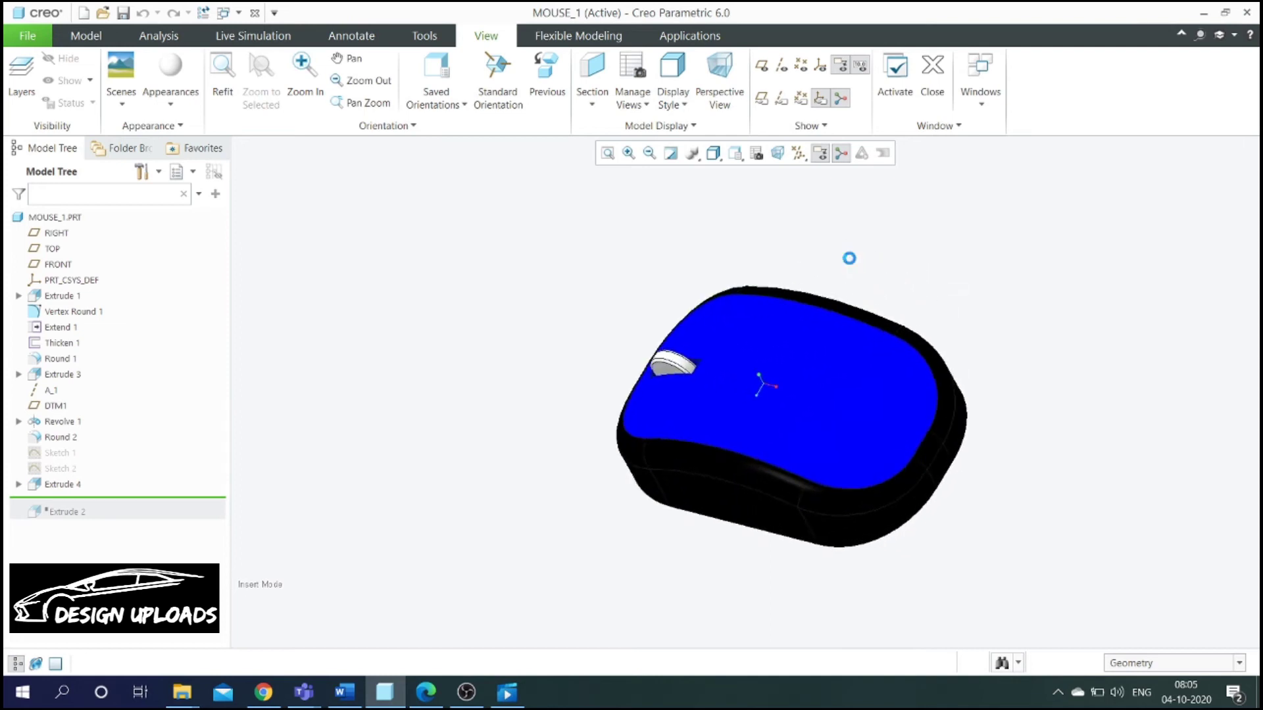